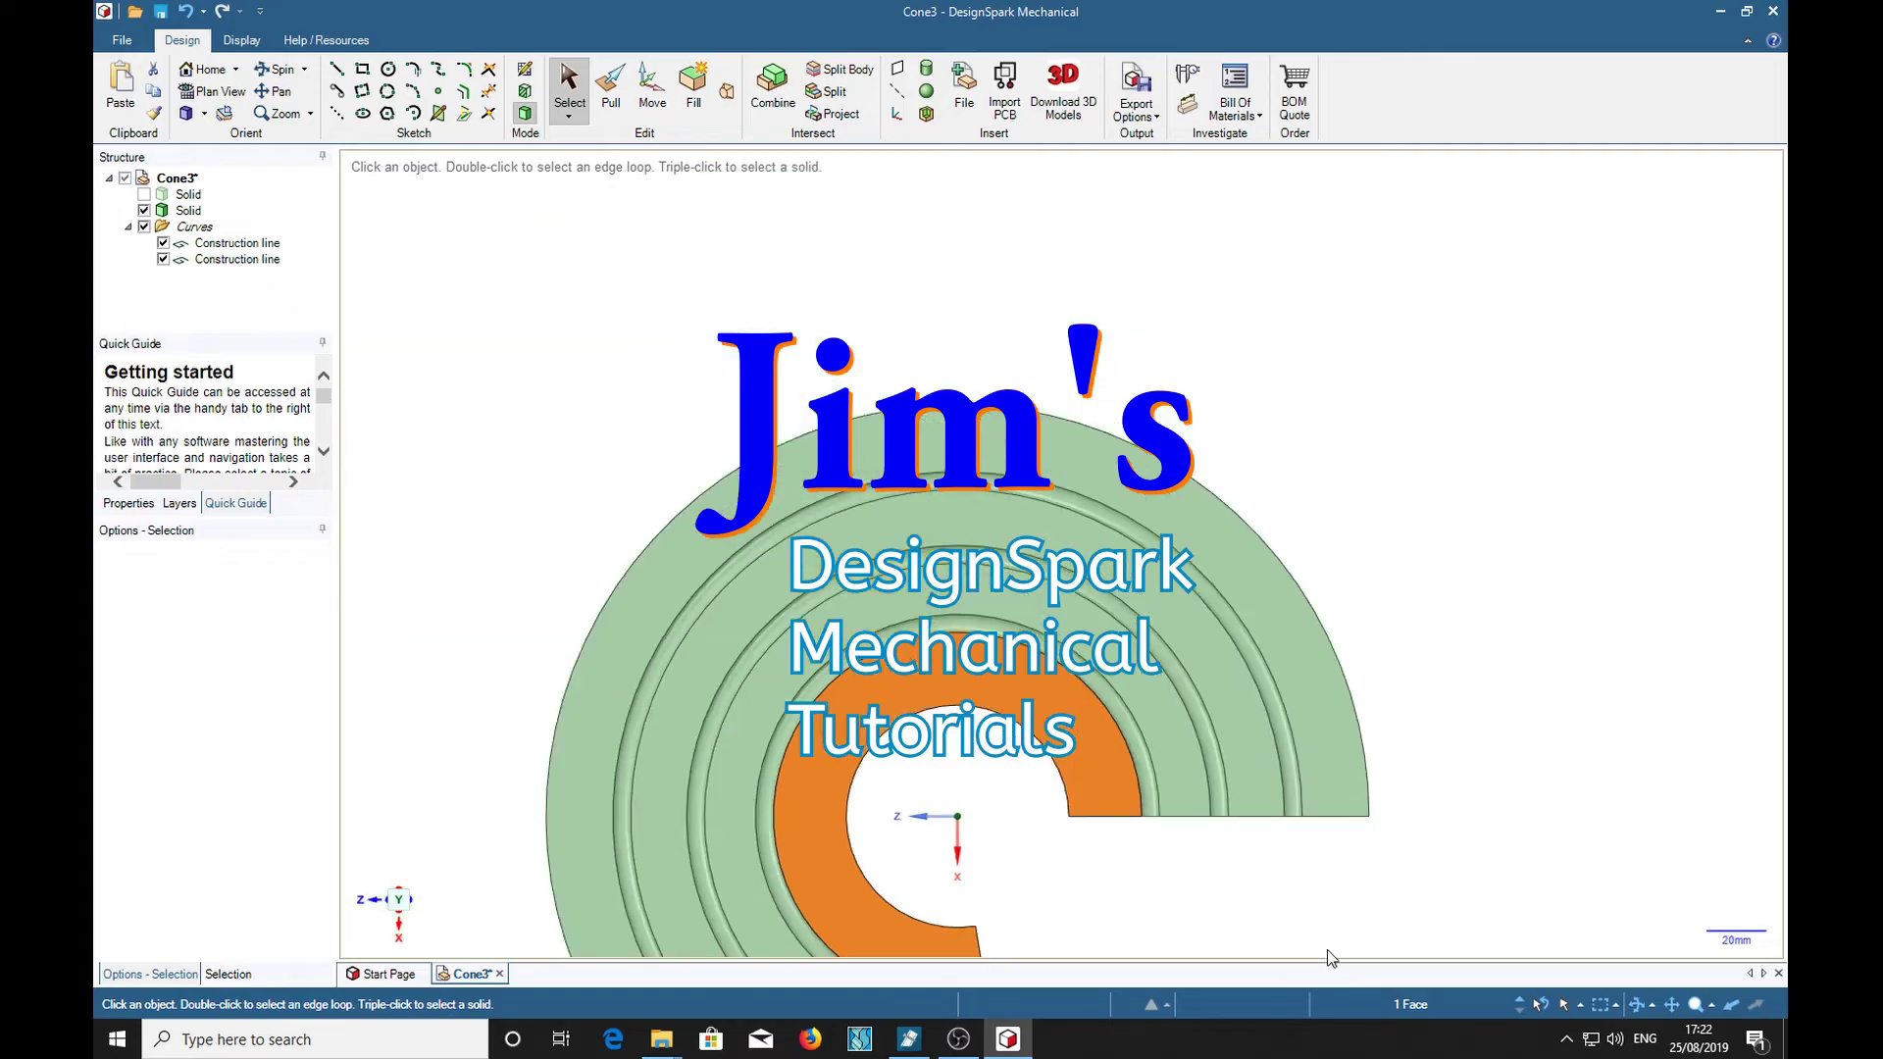
# Select the ring-shaped flat face of the Cone3 pattern and start a Sweep Arc sketch on it.
pyautogui.keyDown('shift'); pyautogui.moveTo(1325, 925); pyautogui.dragTo(1429, 725, button='middle'); pyautogui.keyUp('shift')
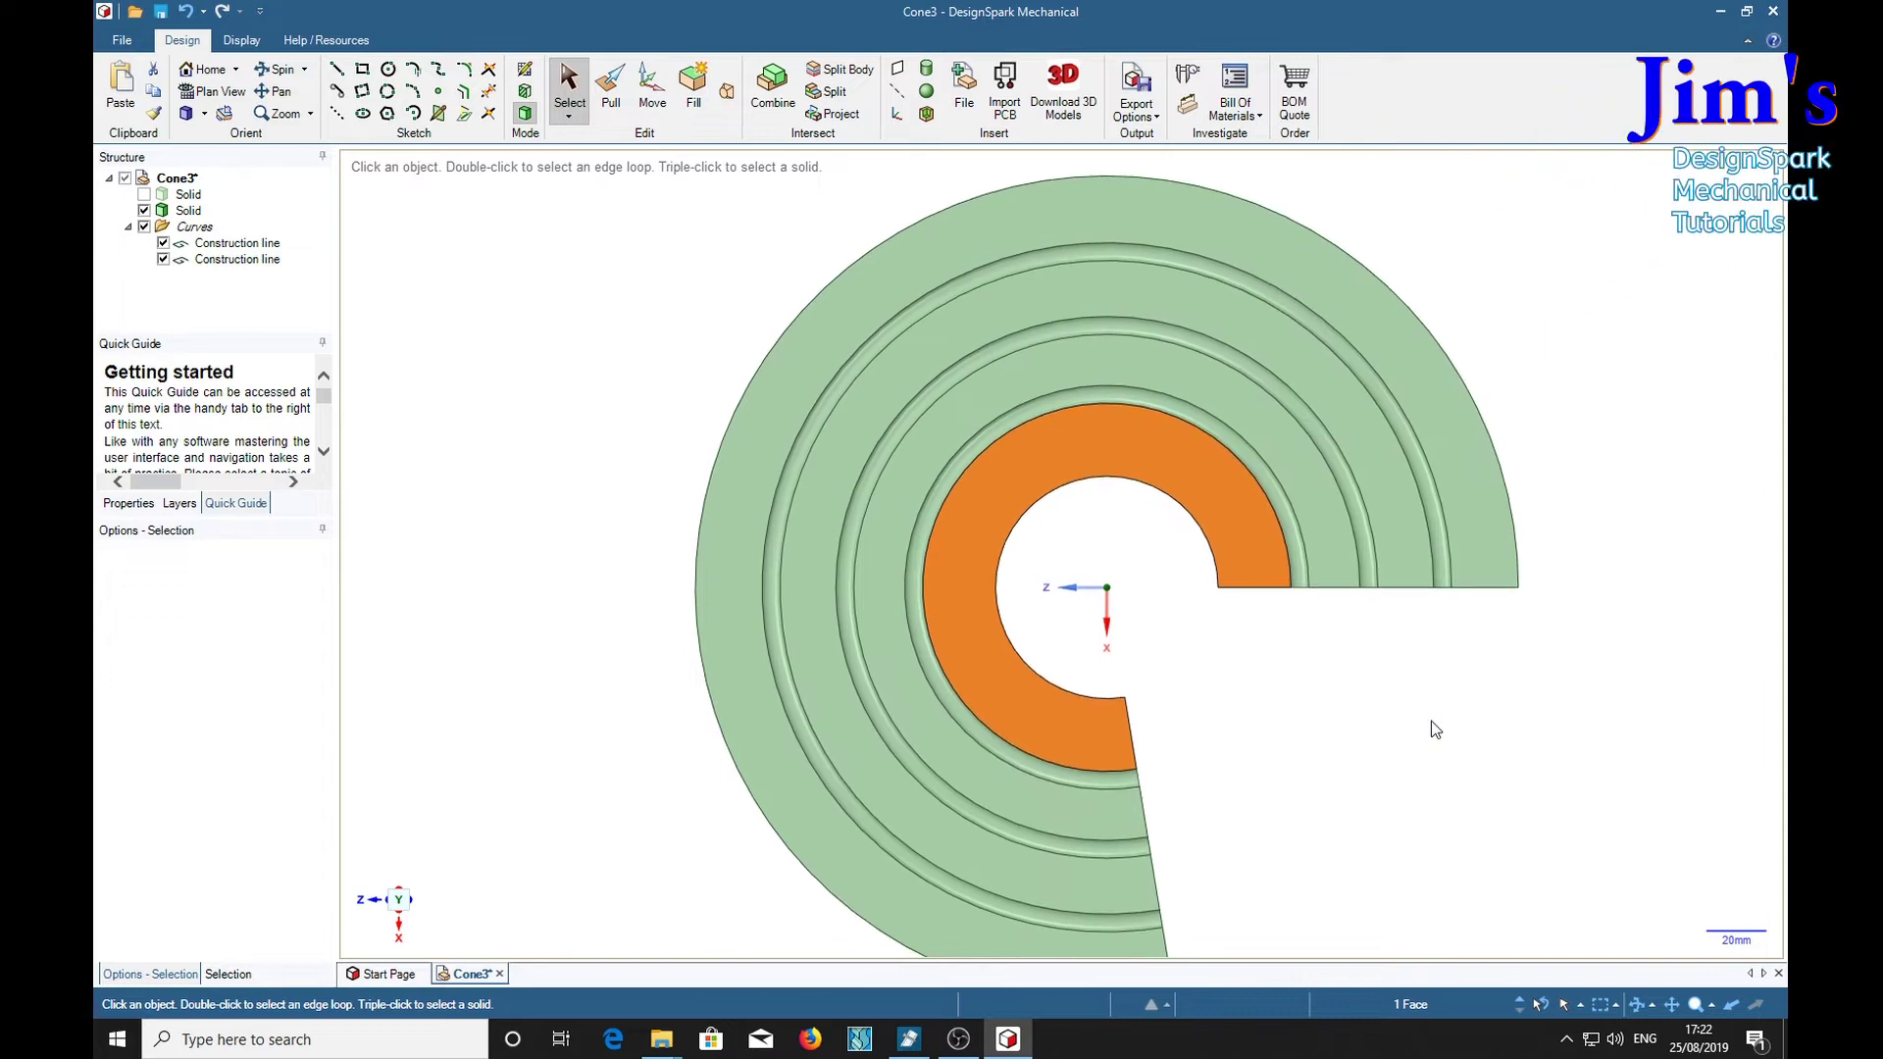
pyautogui.scroll(-2, 1430, 725)
pyautogui.click(892, 544)
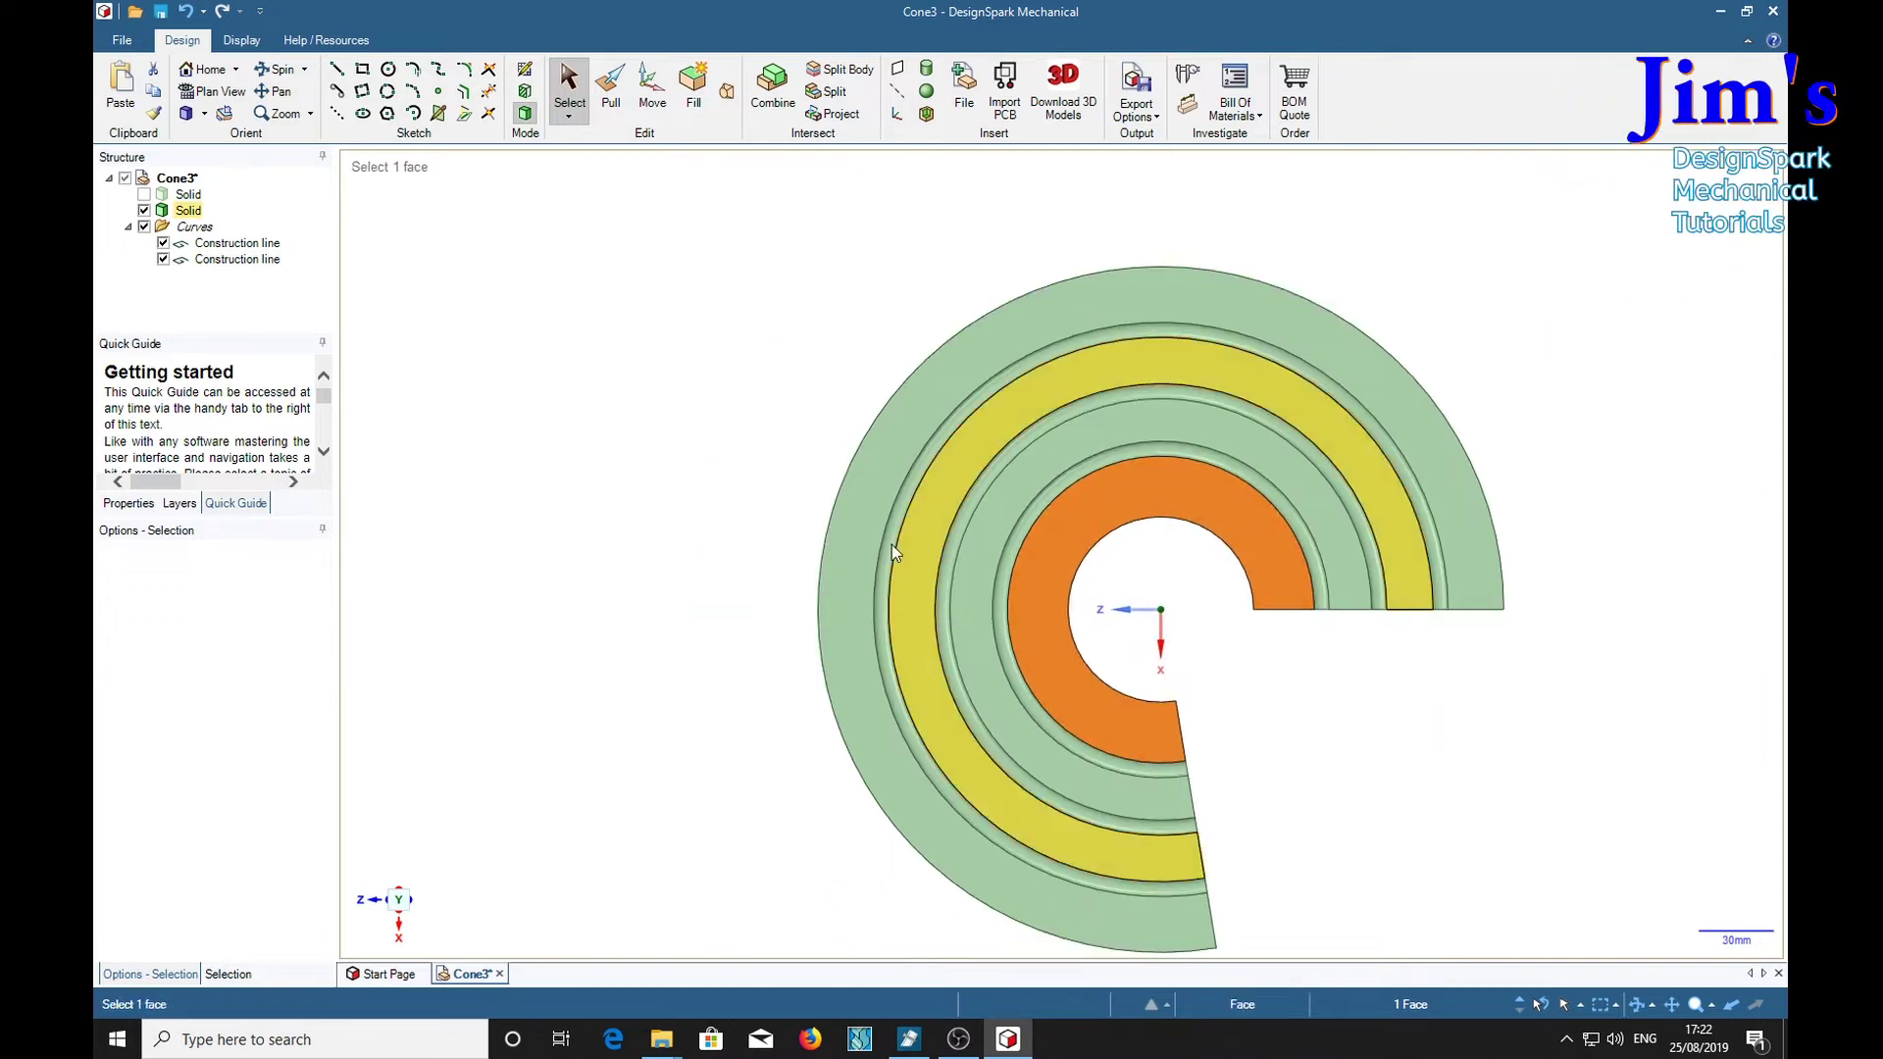
pyautogui.click(414, 114)
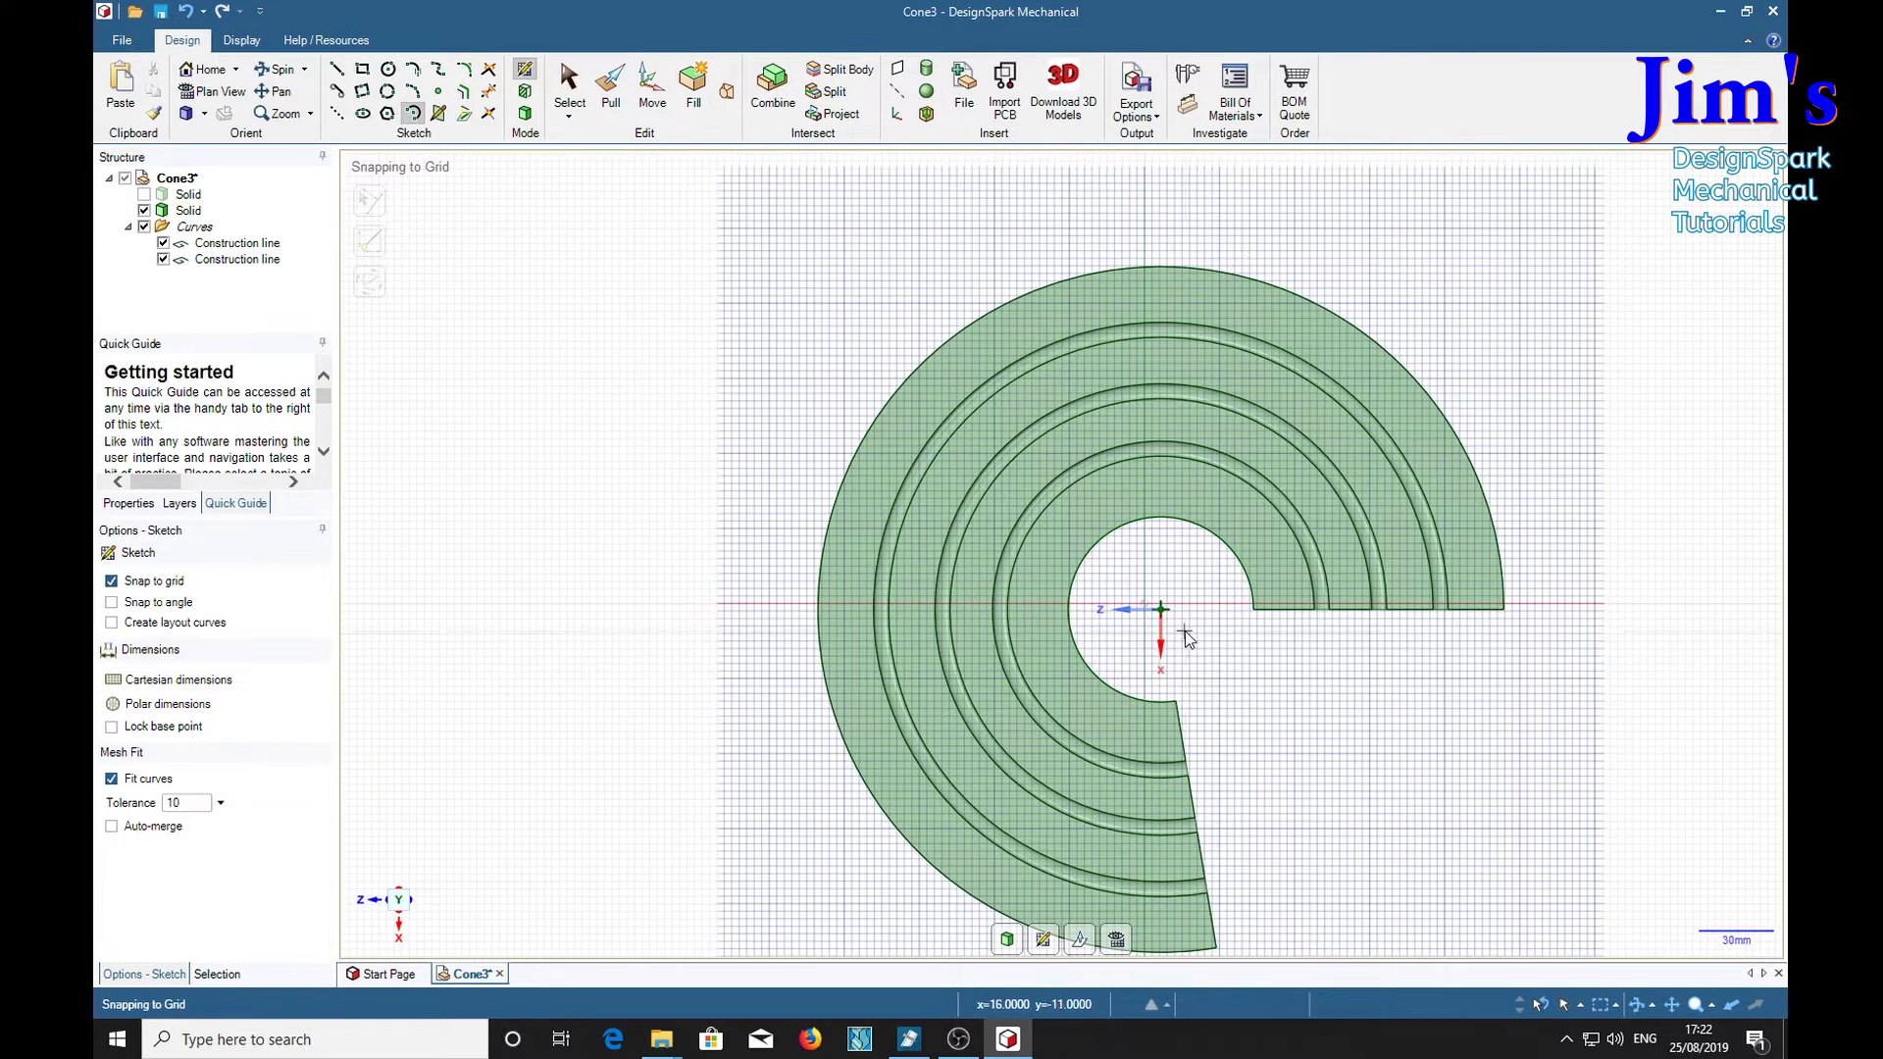
# Draw a 10° arc centred on the pattern centre, starting from the outer end corner.
pyautogui.click(1161, 609)
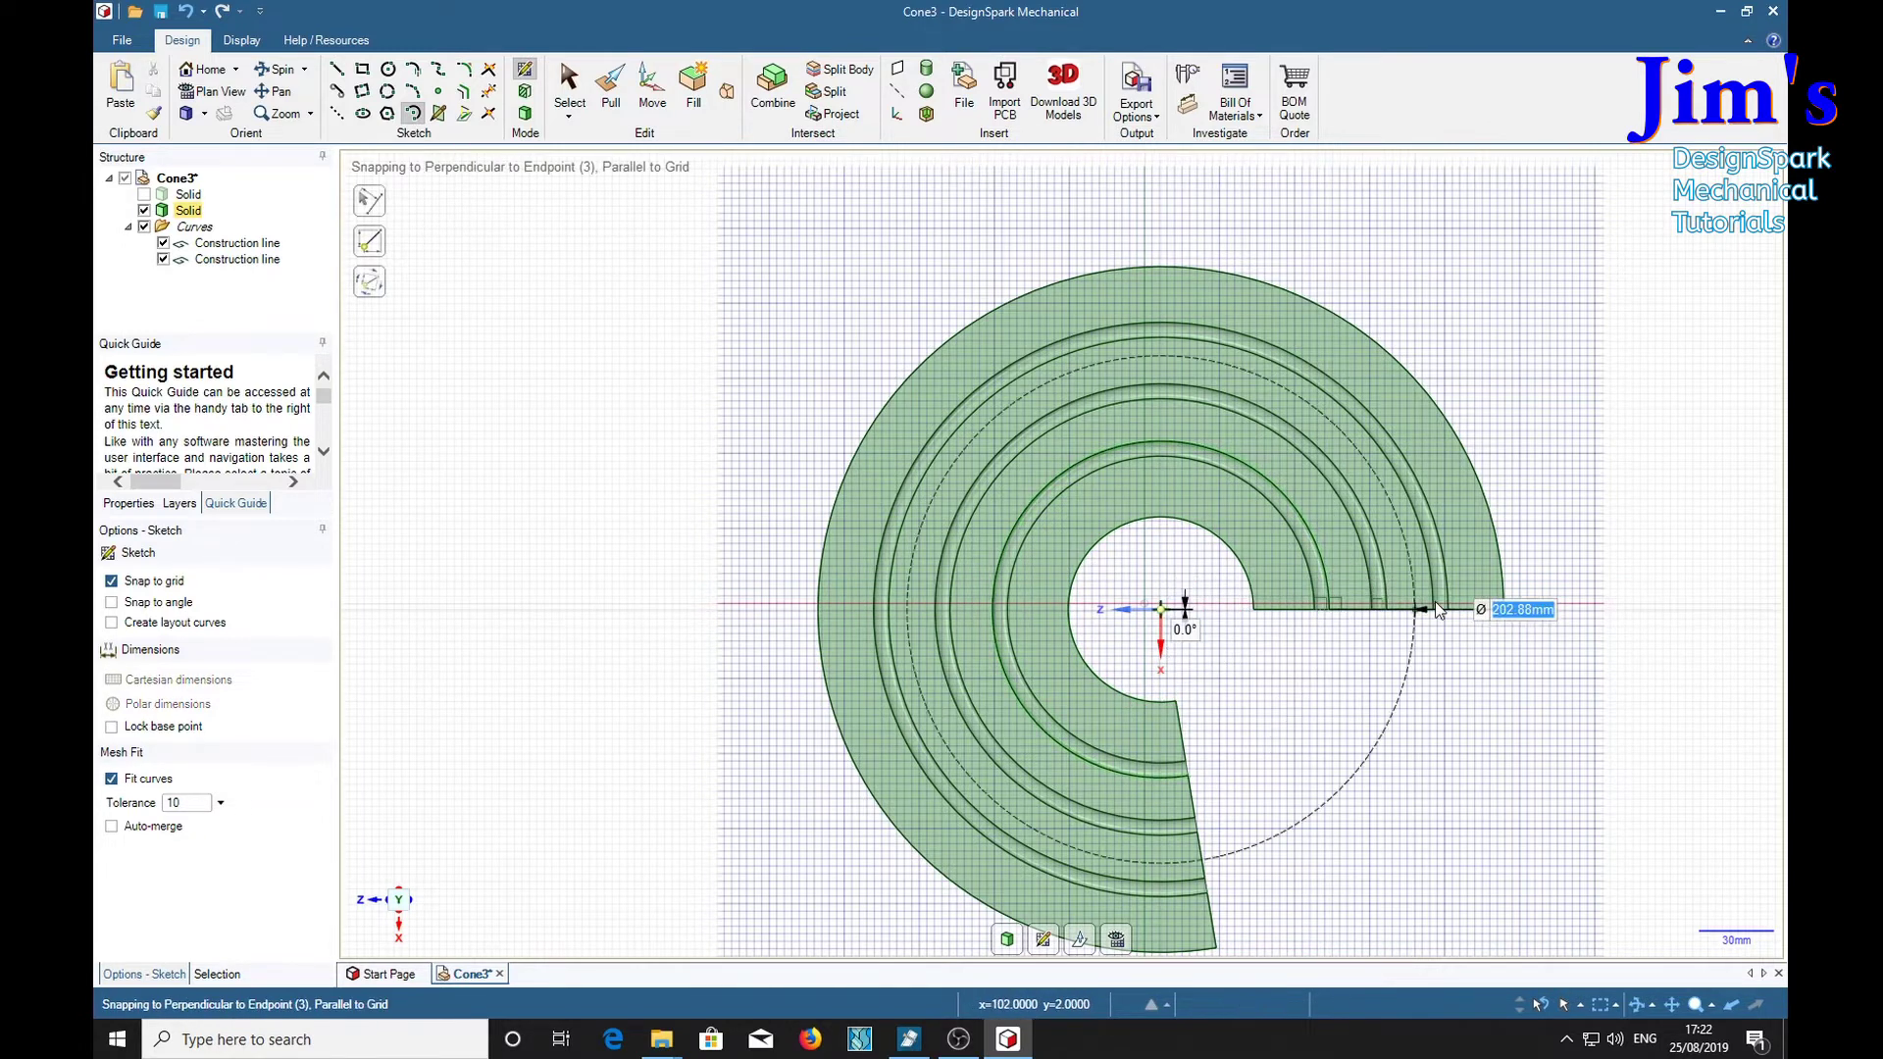
pyautogui.click(1506, 609)
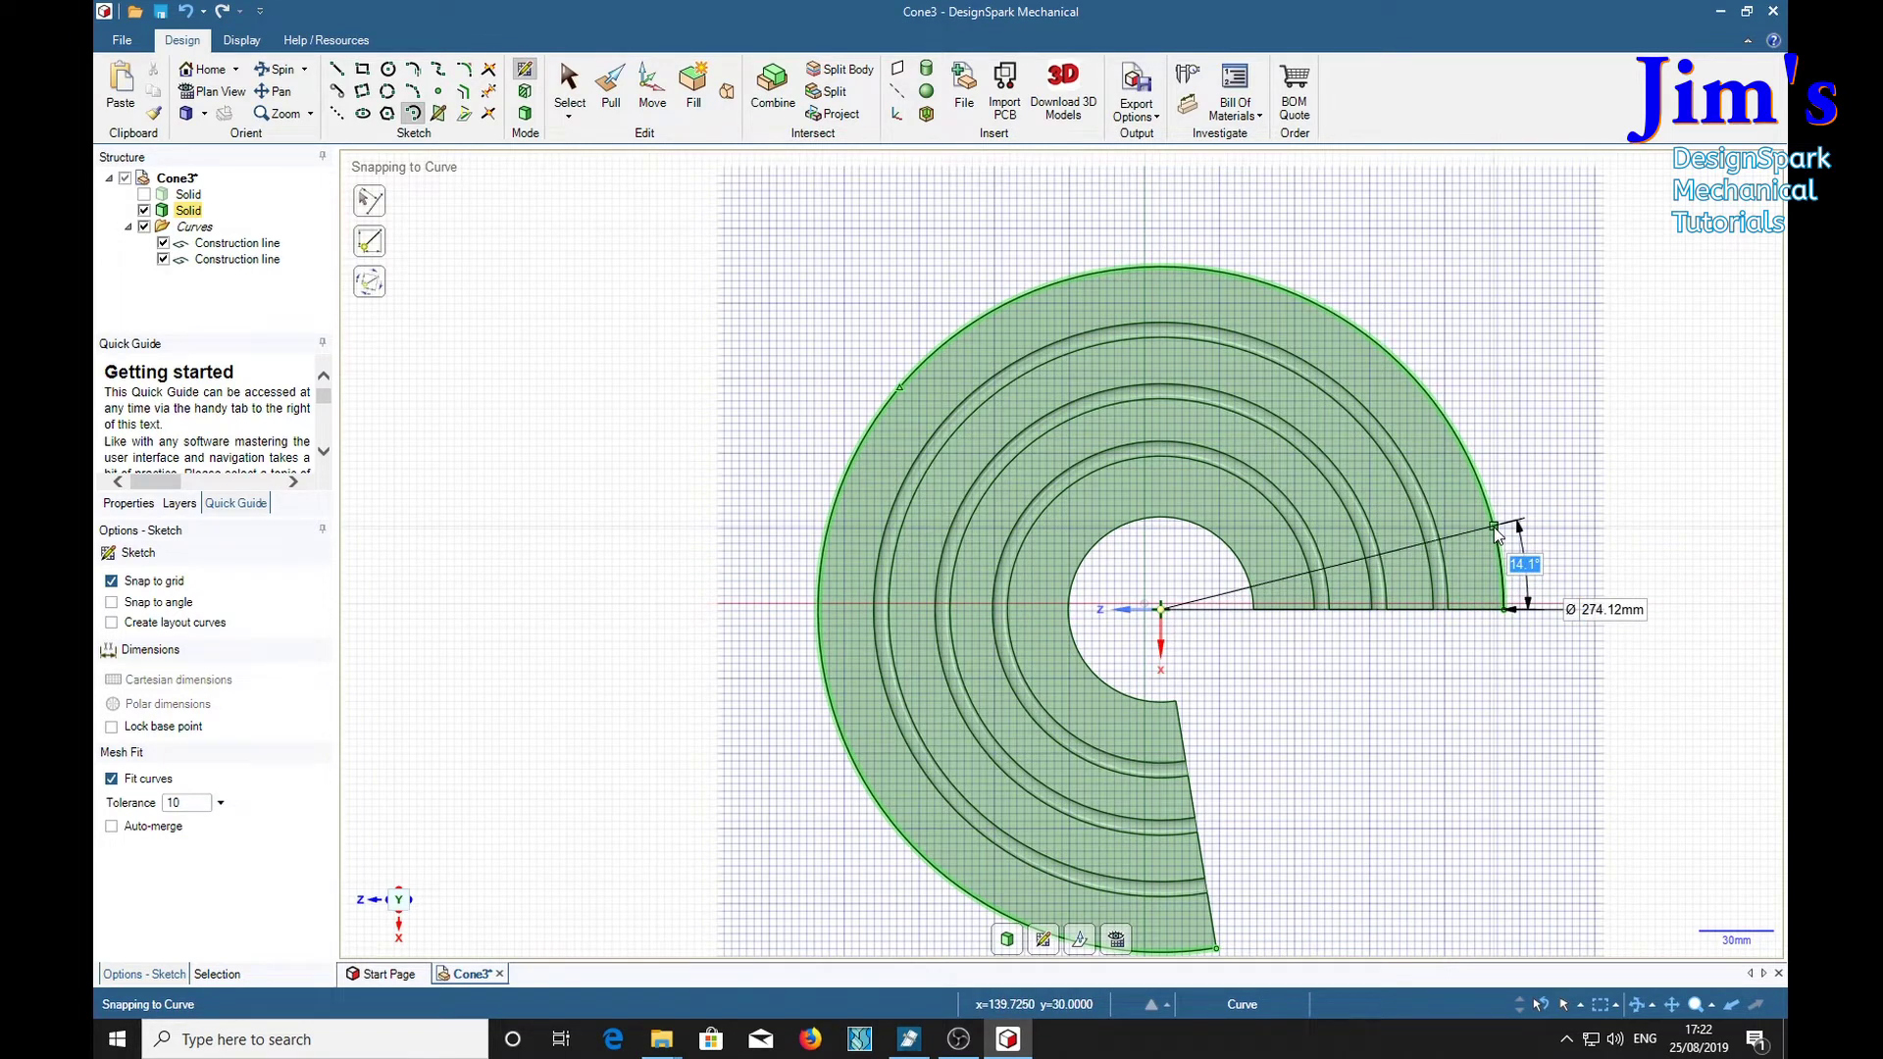
pyautogui.write('1')
pyautogui.write('0')
pyautogui.press('Return')
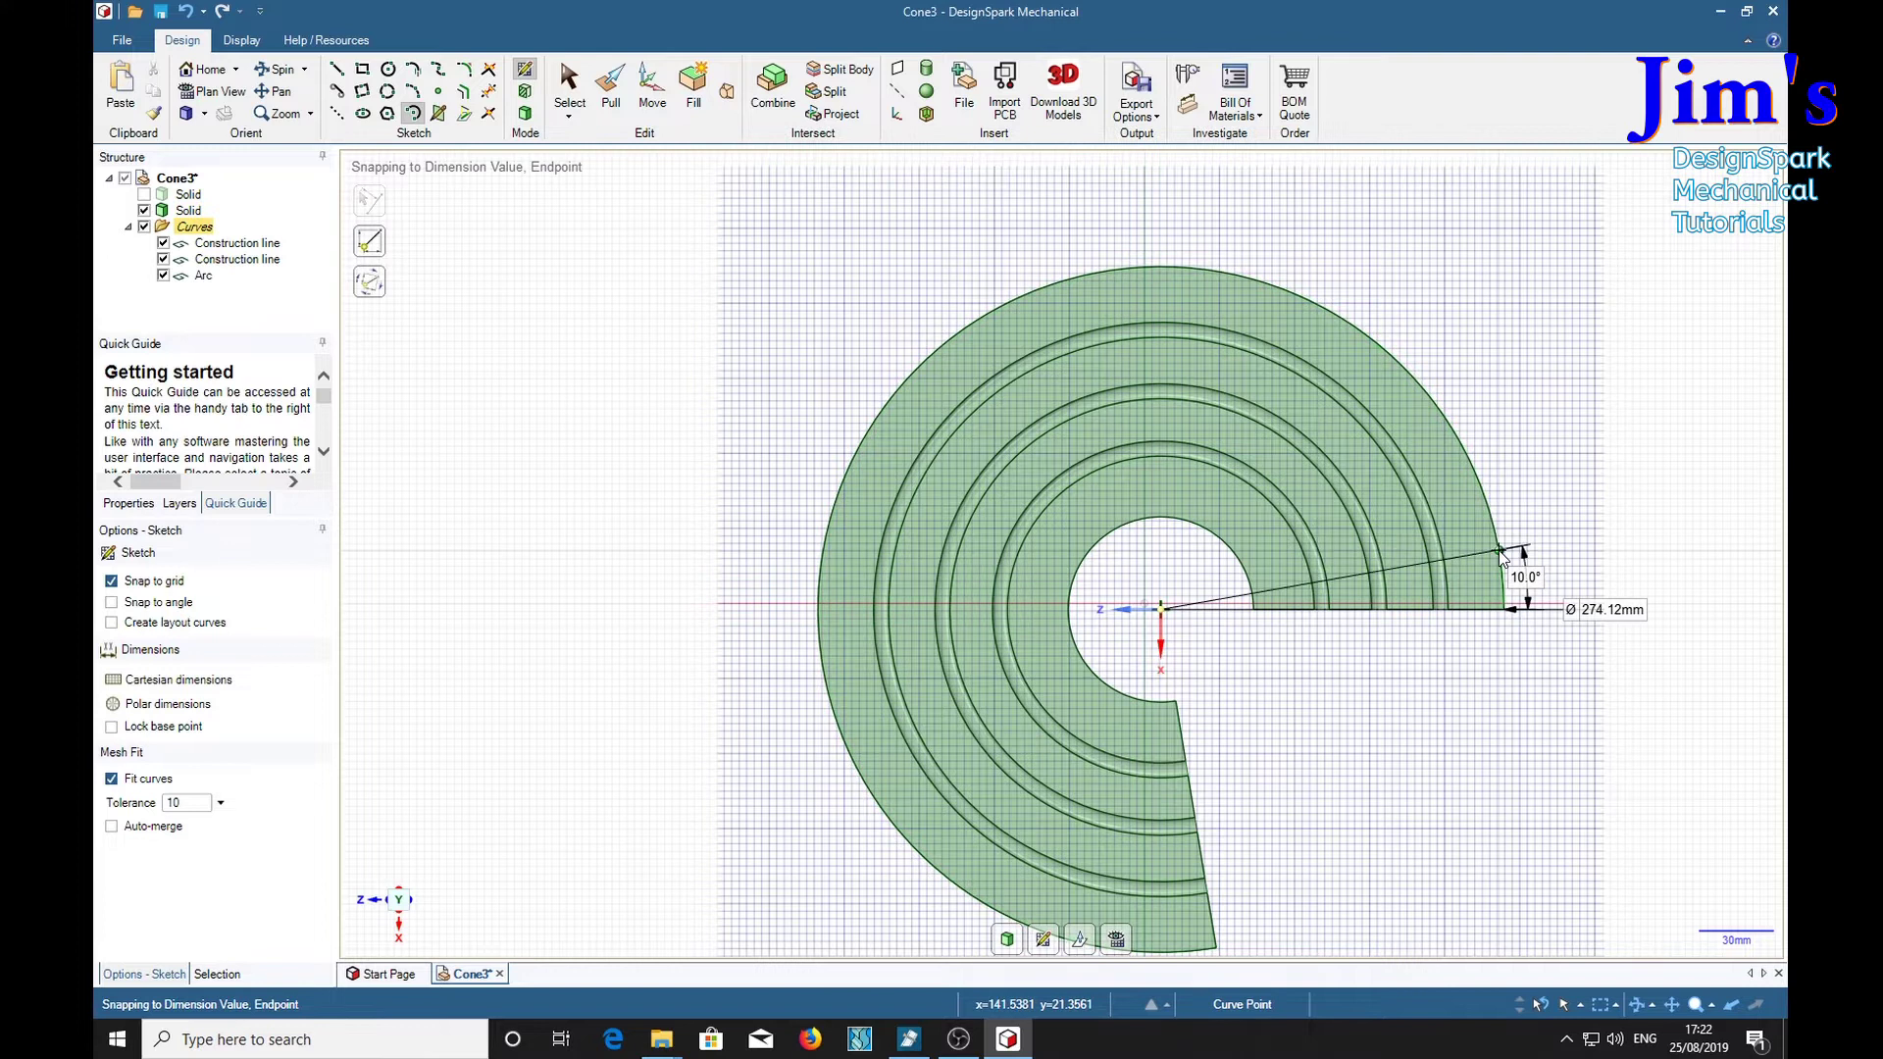
# Close the wedge with two 137.06mm radial lines from the arc ends to the centre.
pyautogui.click(336, 70)
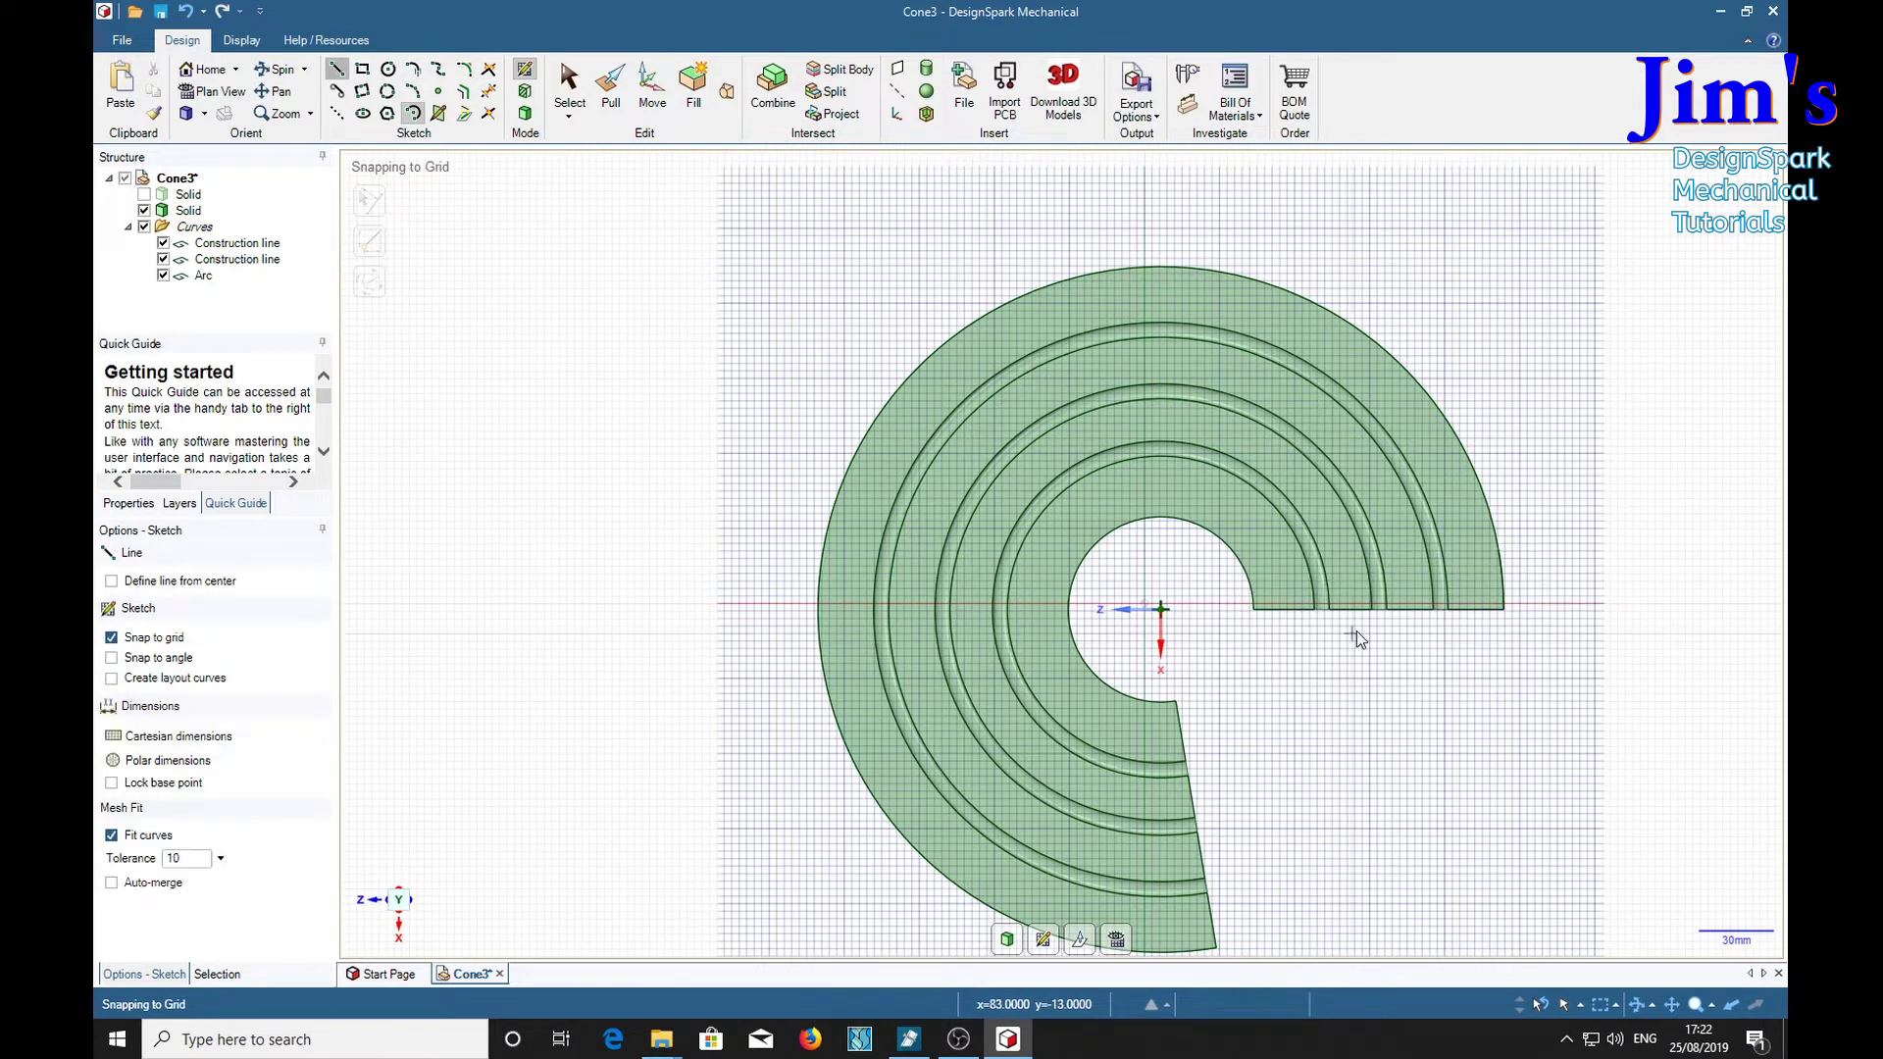
pyautogui.click(1496, 551)
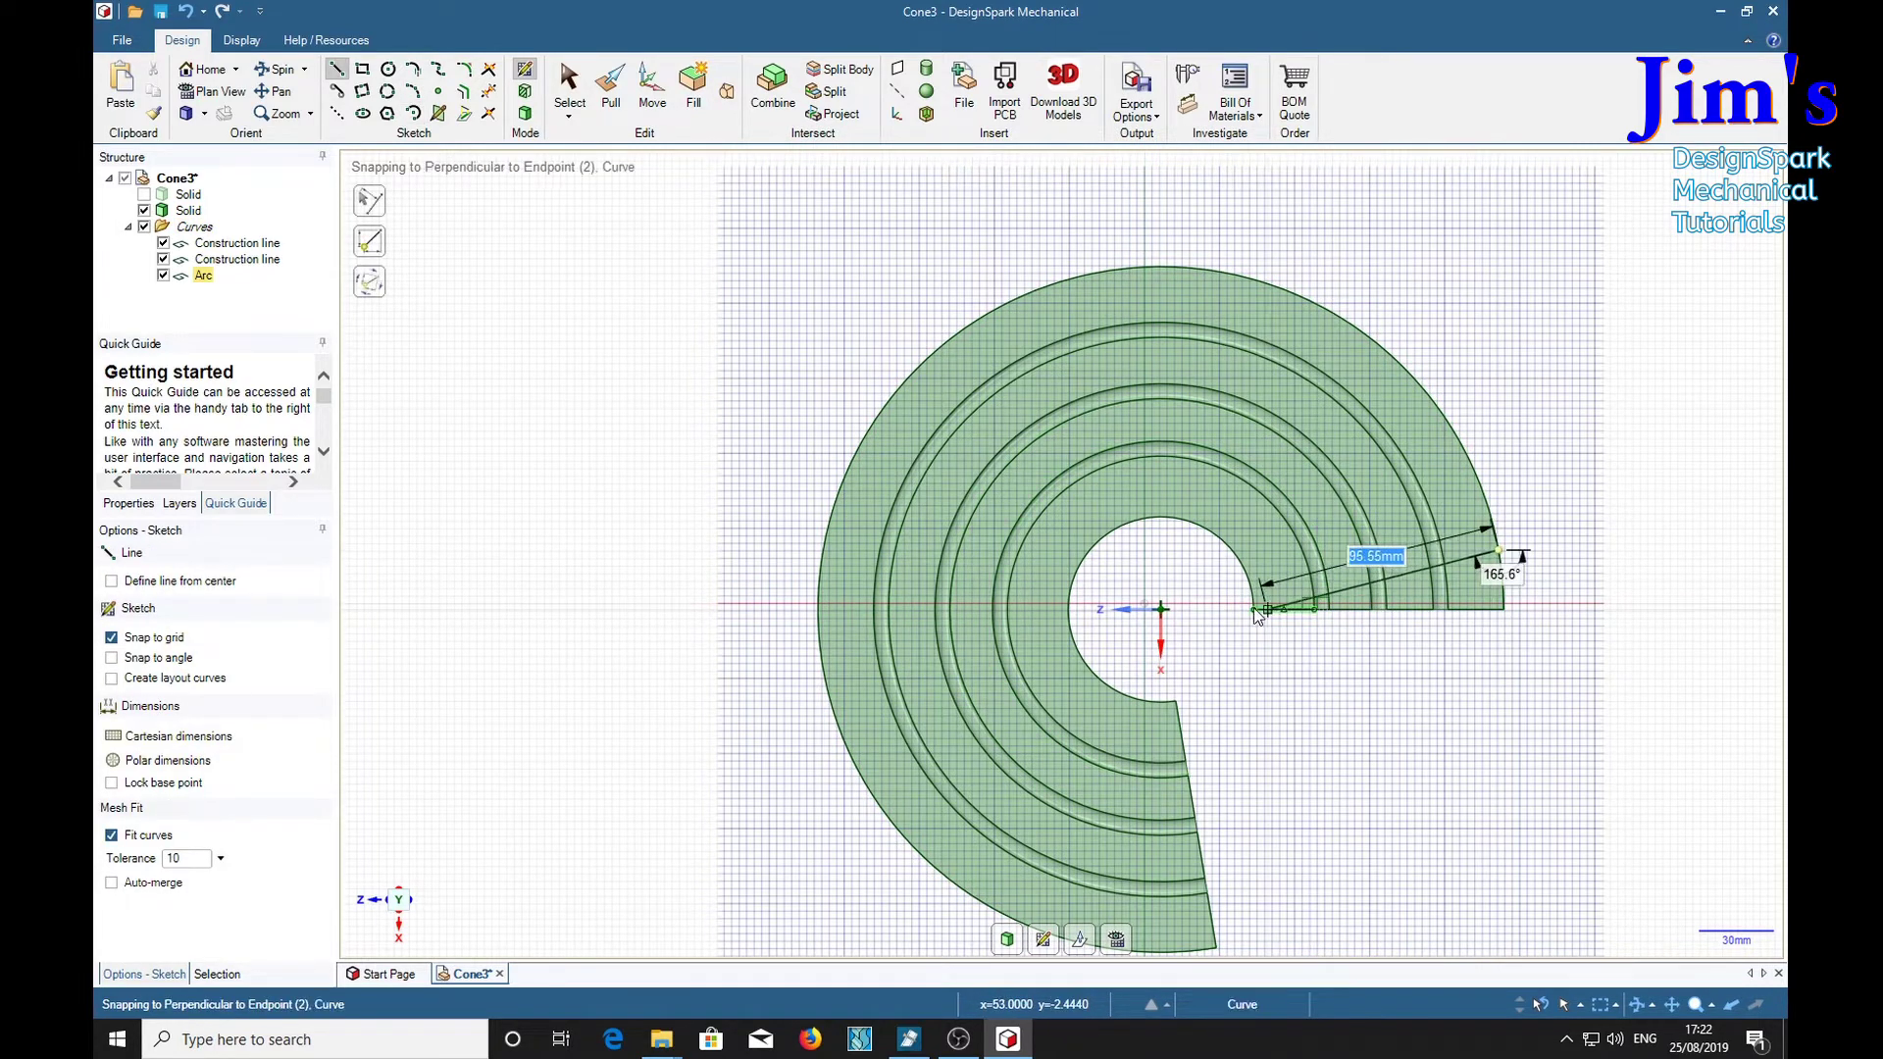
pyautogui.click(1163, 610)
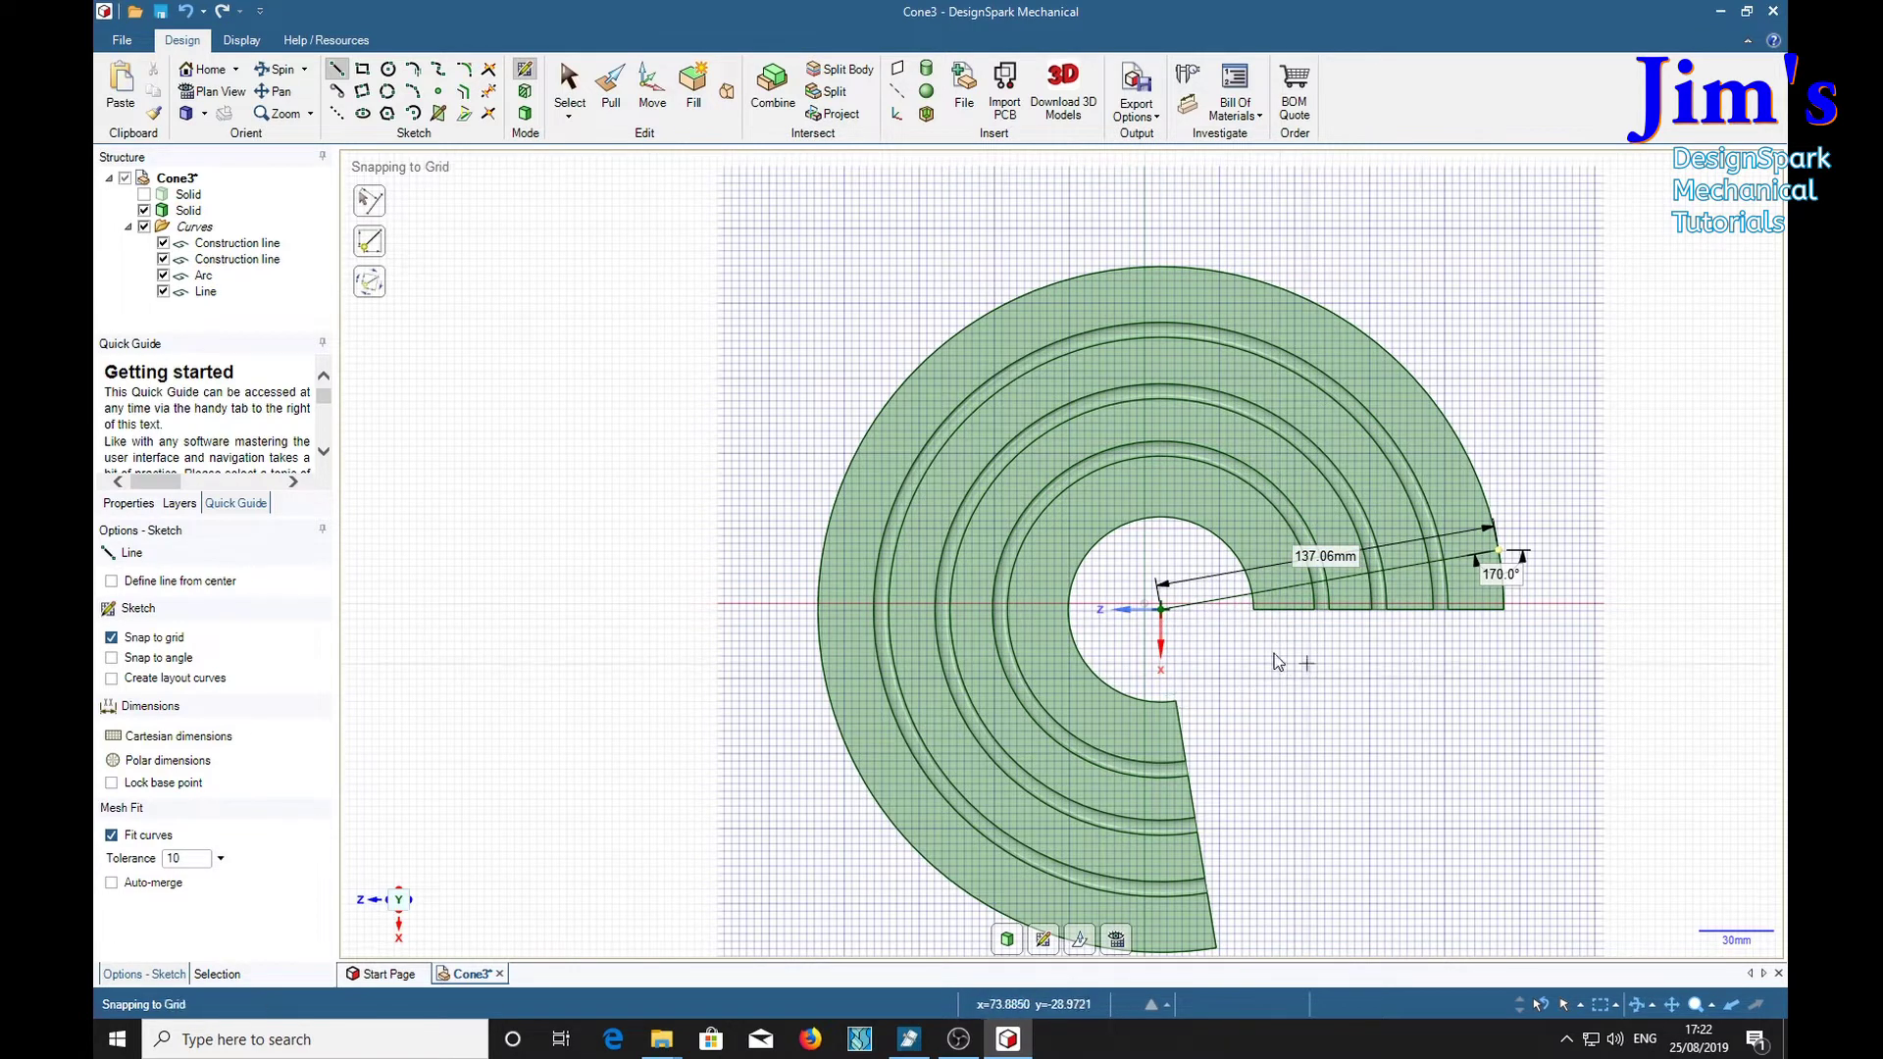
pyautogui.click(1506, 614)
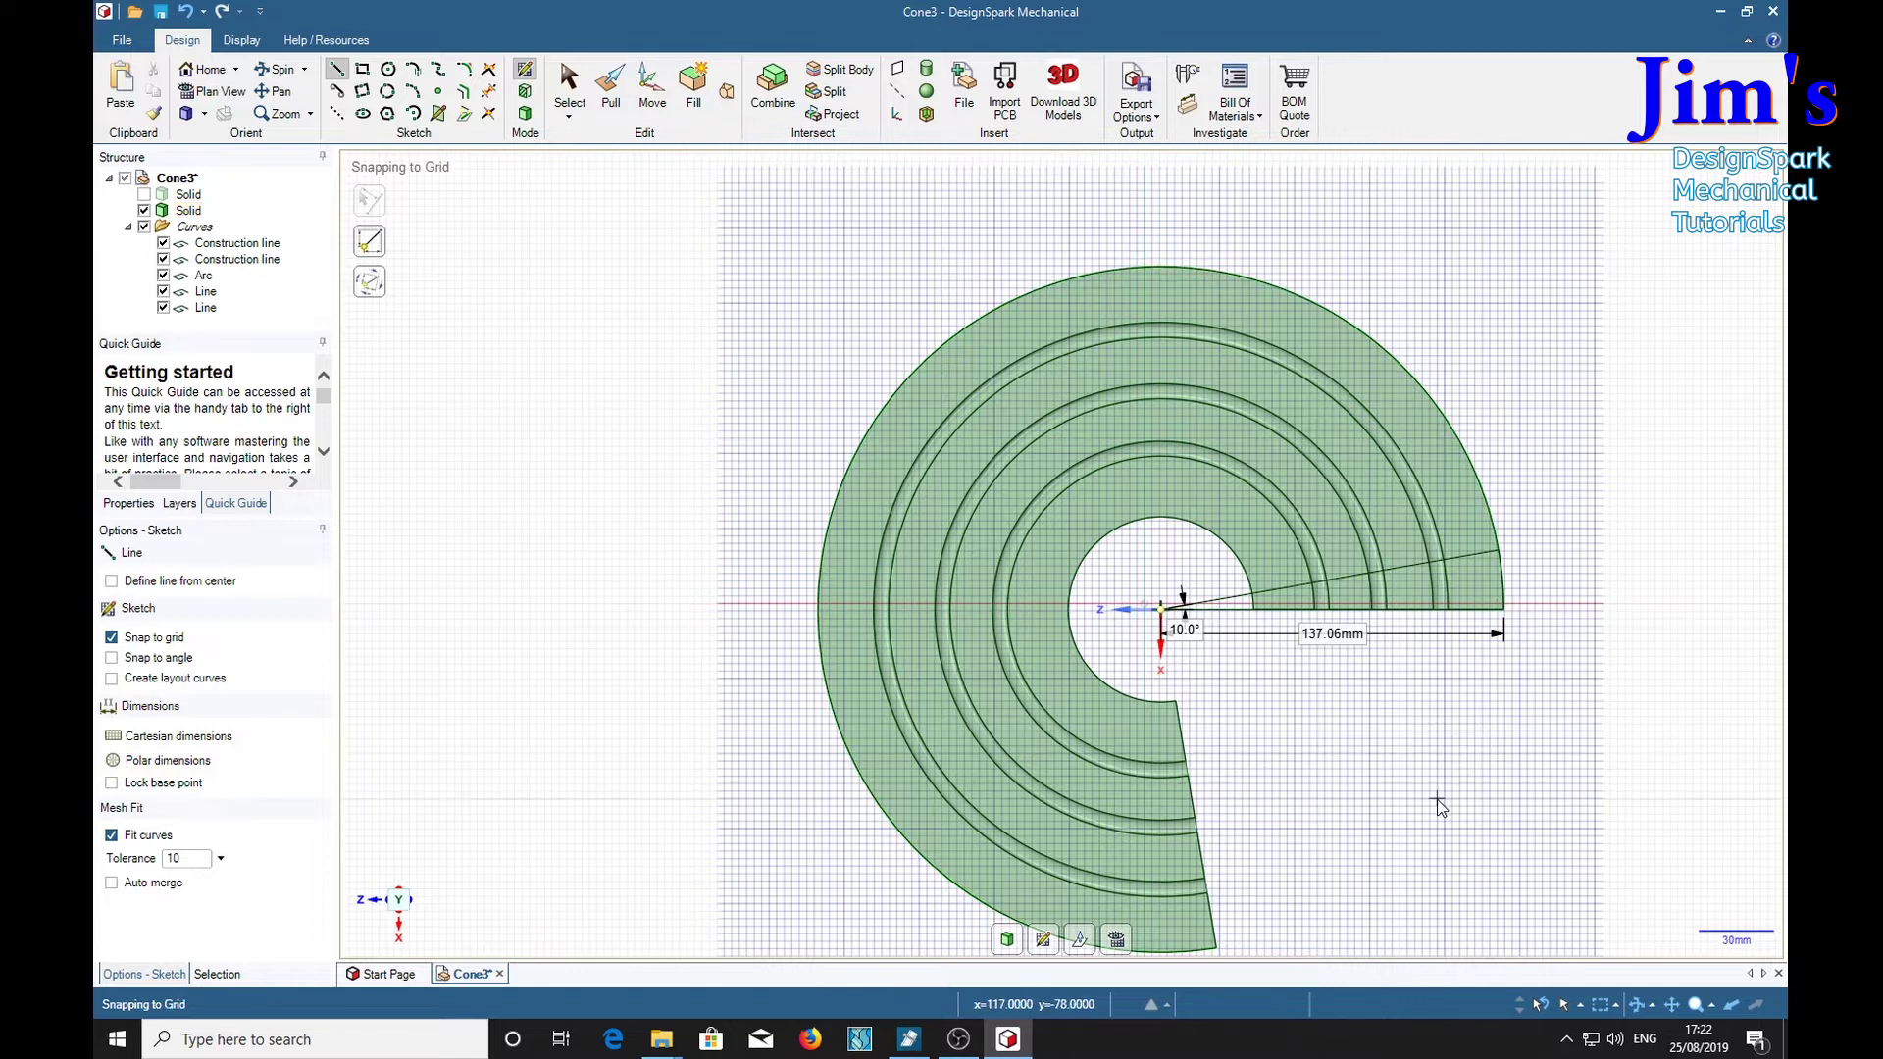
# Using Pull, select all seven groove-divided faces of the 10° wedge, outermost to innermost.
pyautogui.press('p')
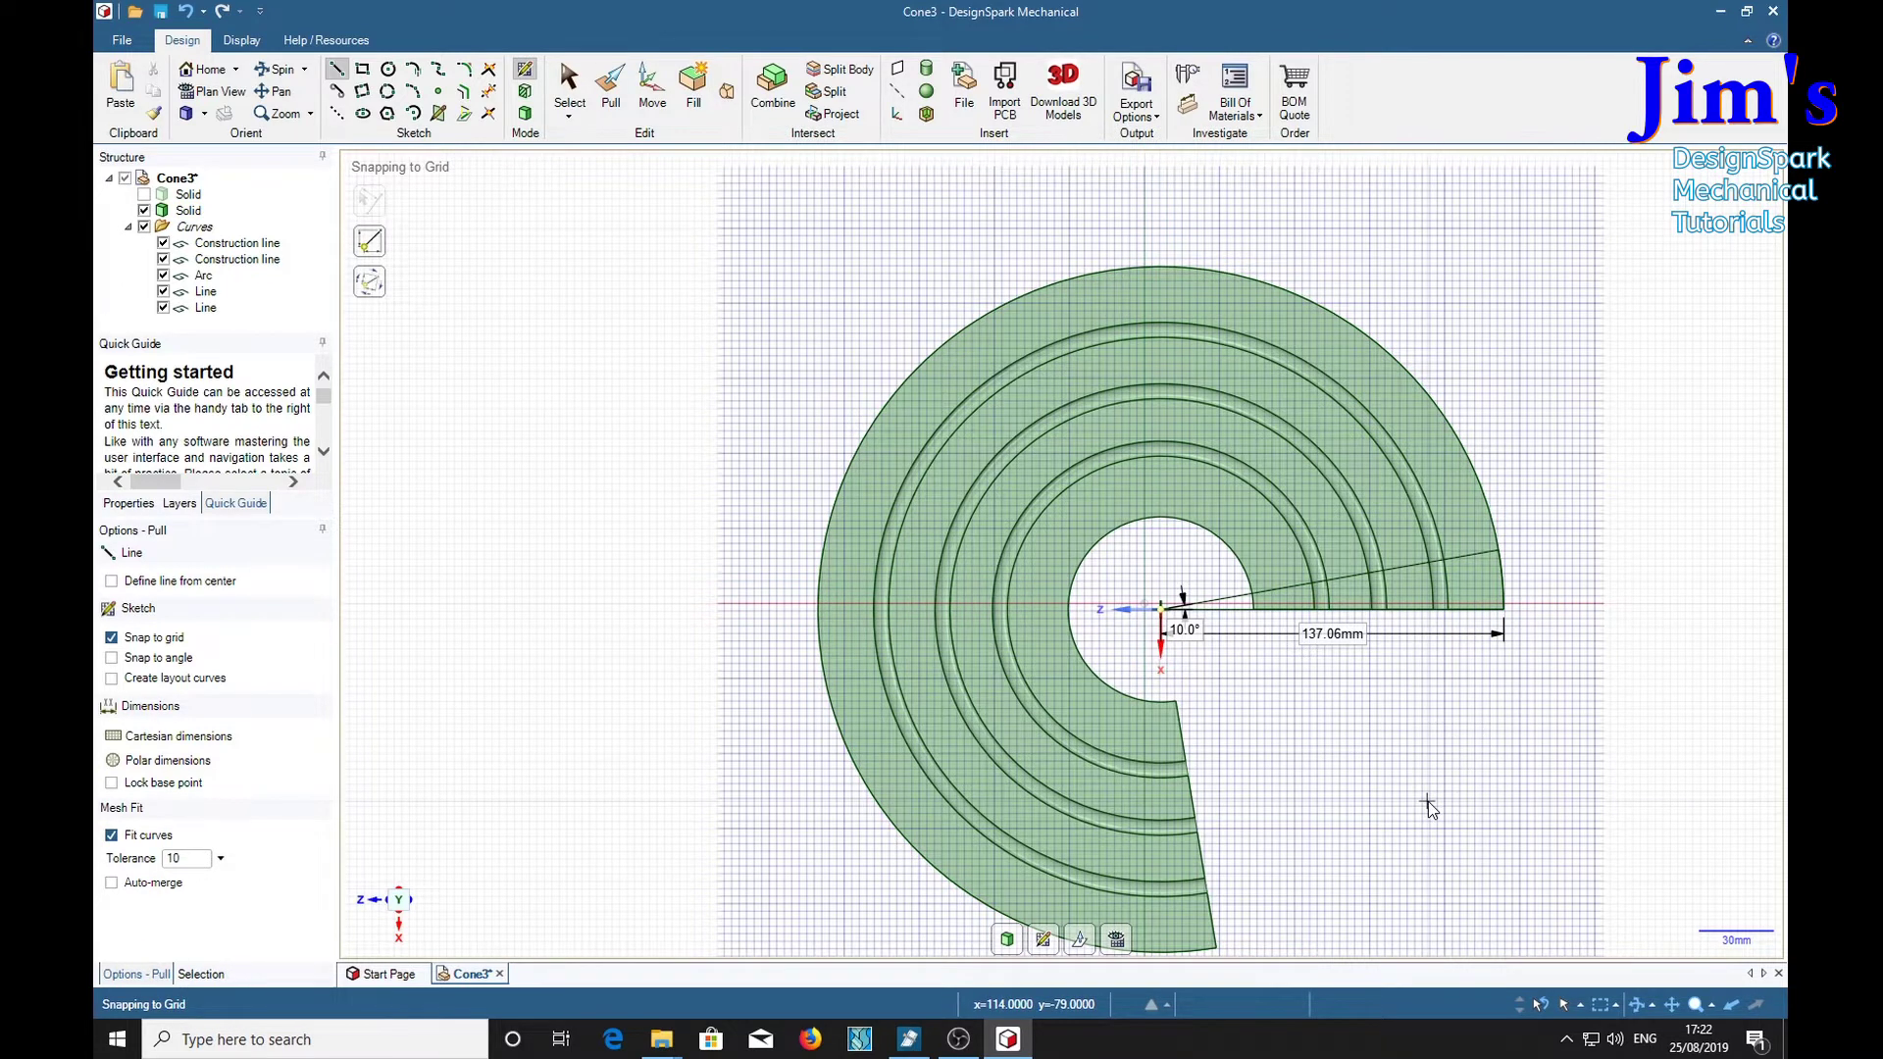
pyautogui.click(1478, 600)
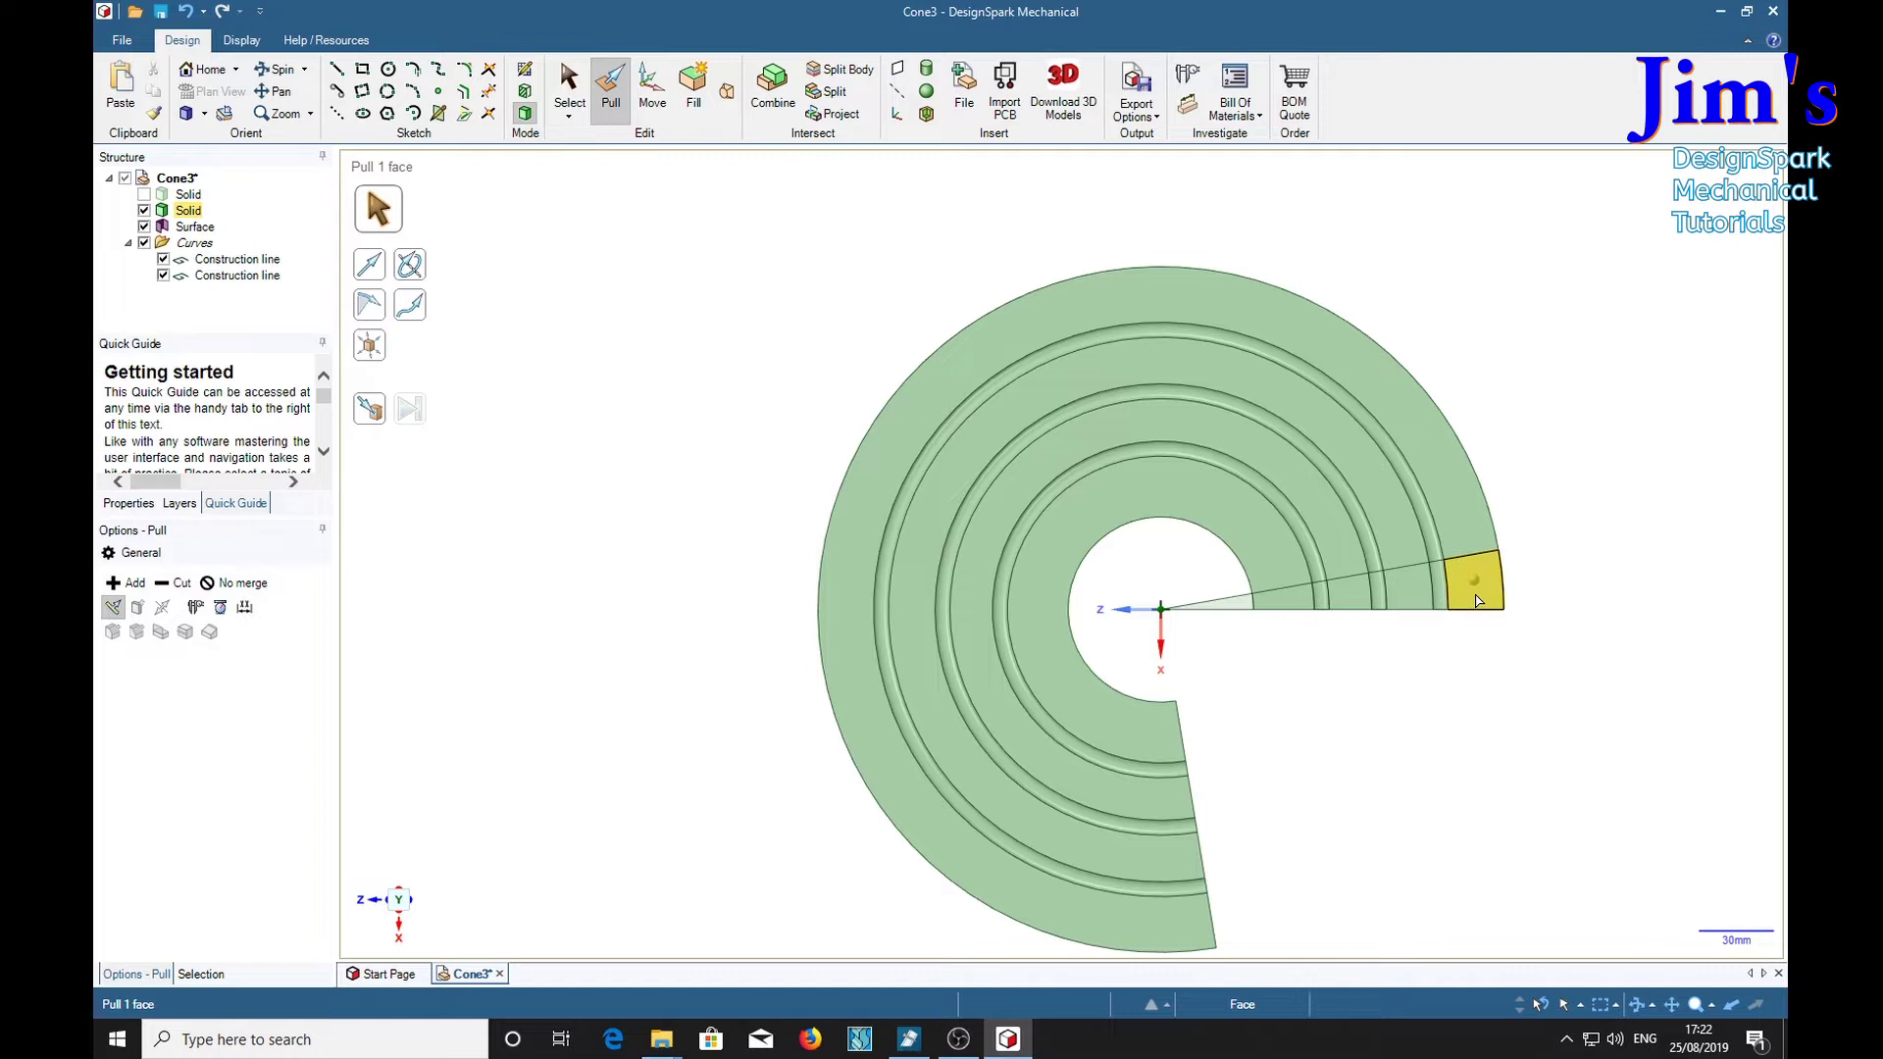
pyautogui.click(1478, 601)
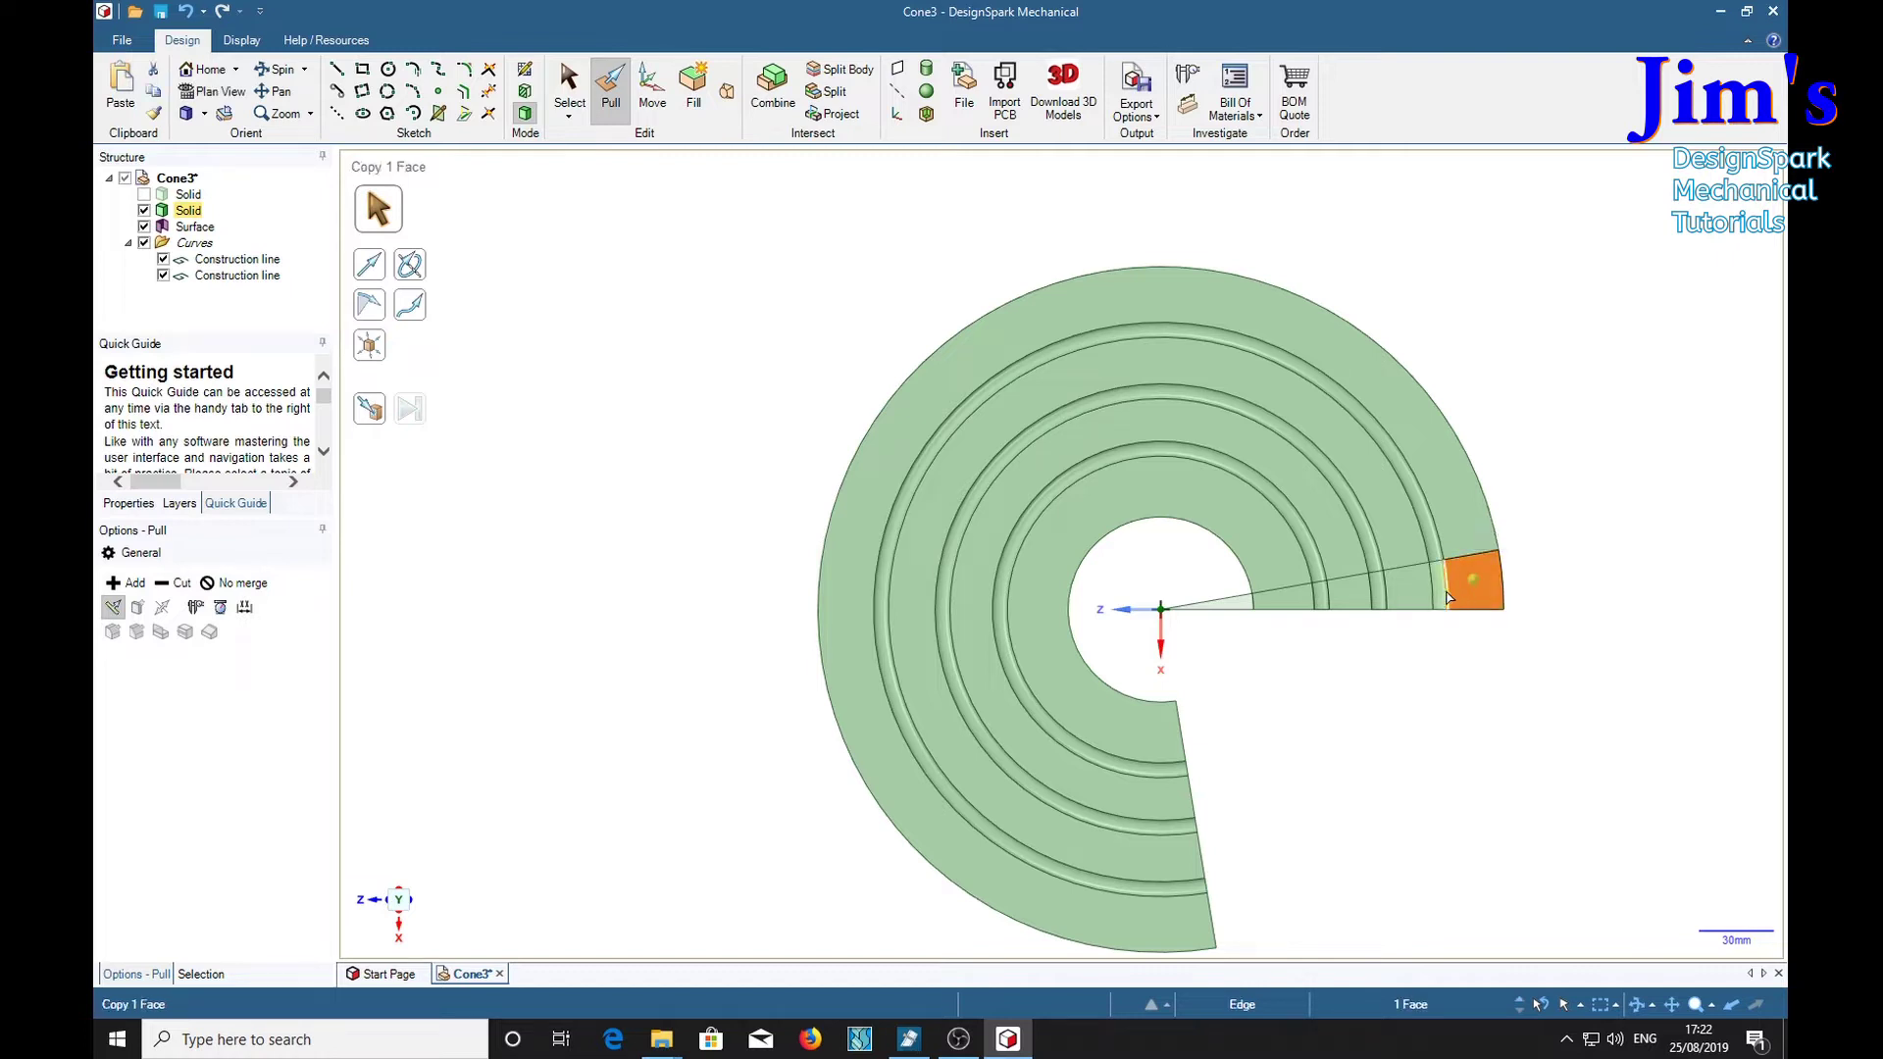
pyautogui.keyDown('ctrl'); pyautogui.click(1435, 600); pyautogui.keyUp('ctrl')
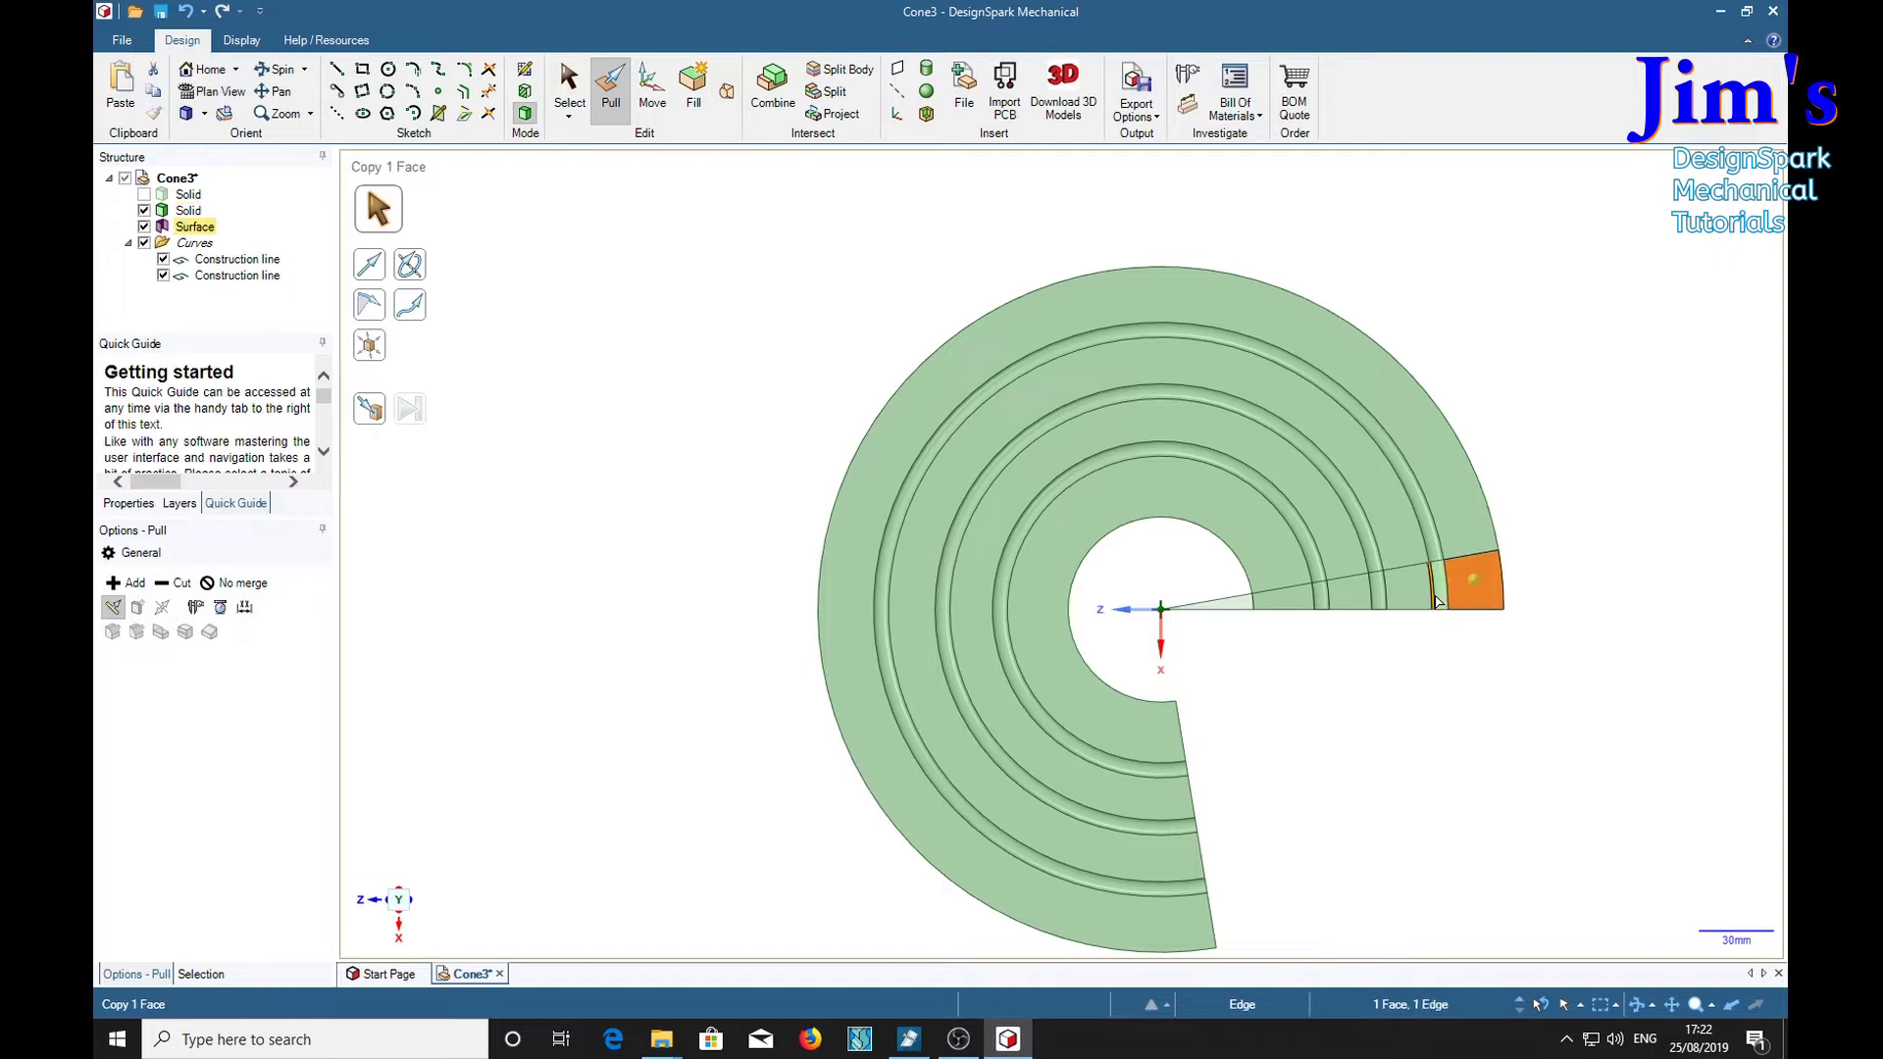
pyautogui.keyDown('ctrl'); pyautogui.click(1414, 601); pyautogui.keyUp('ctrl')
pyautogui.keyDown('ctrl'); pyautogui.click(1378, 601); pyautogui.keyUp('ctrl')
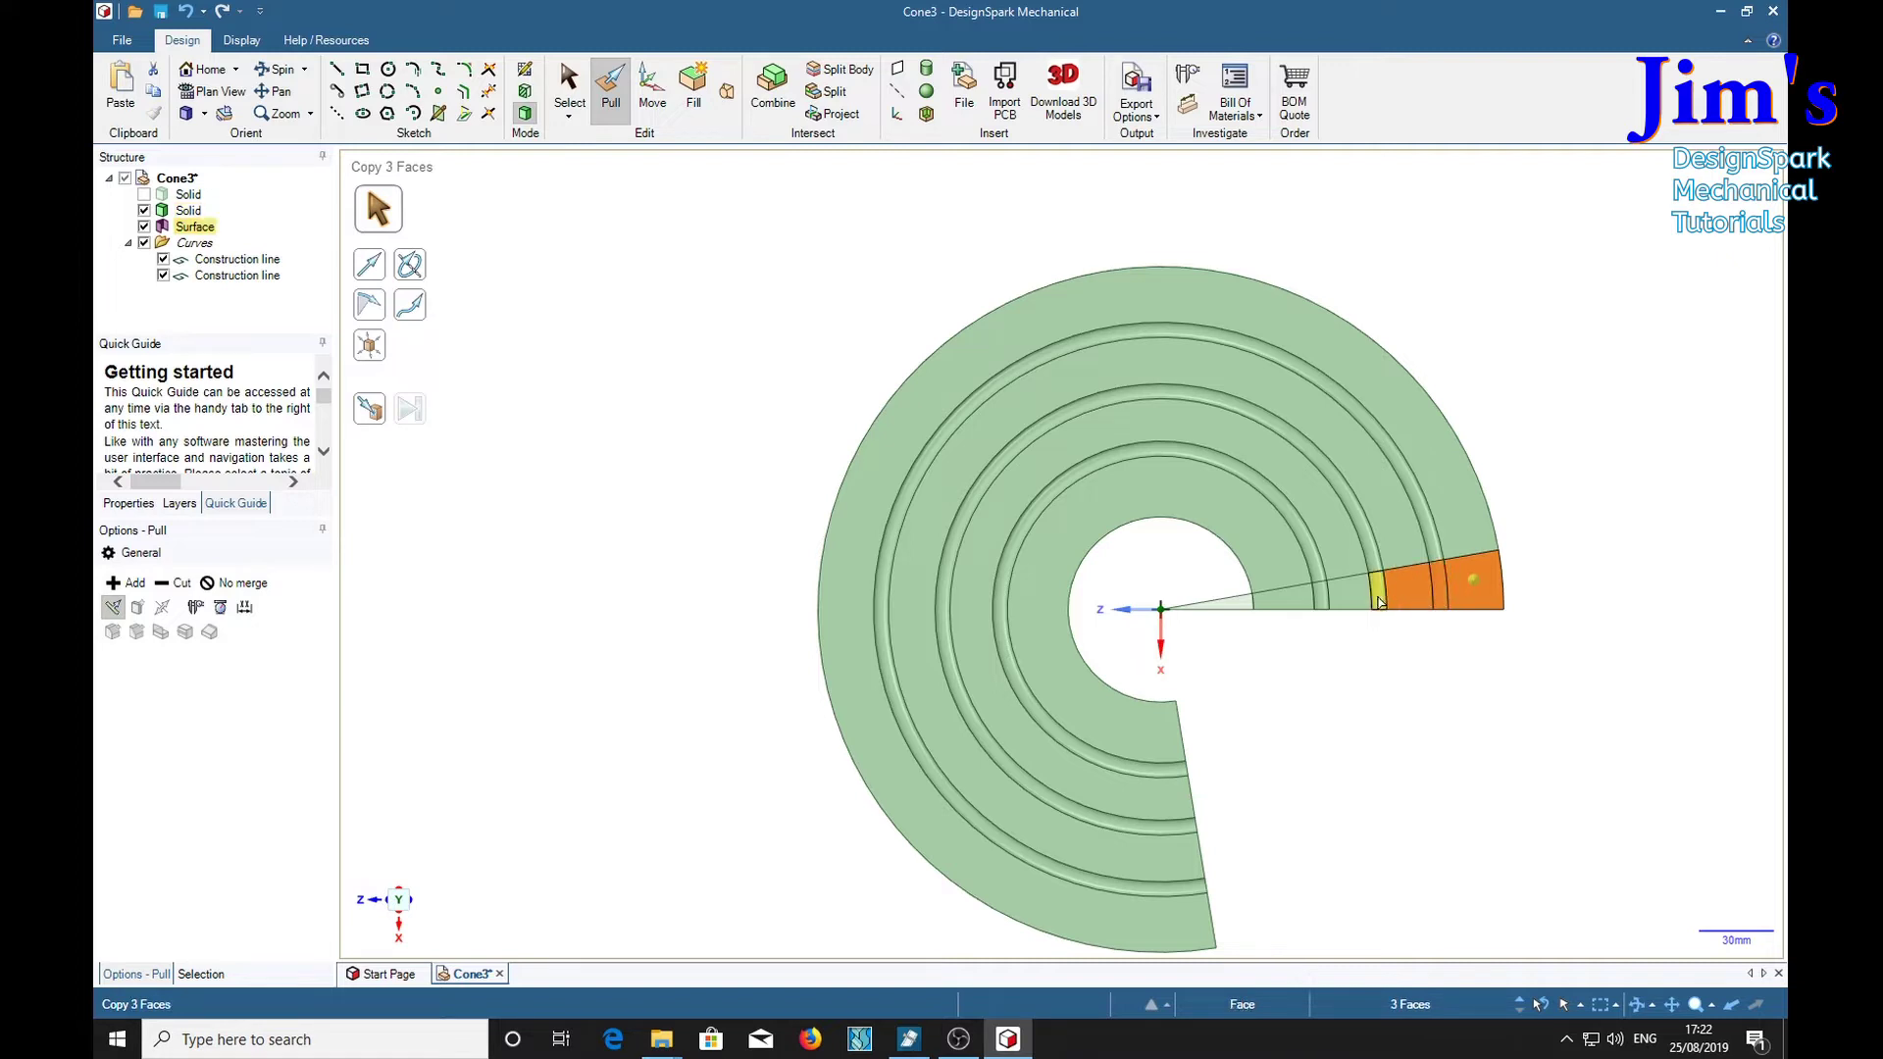
pyautogui.keyDown('ctrl'); pyautogui.click(1348, 601); pyautogui.keyUp('ctrl')
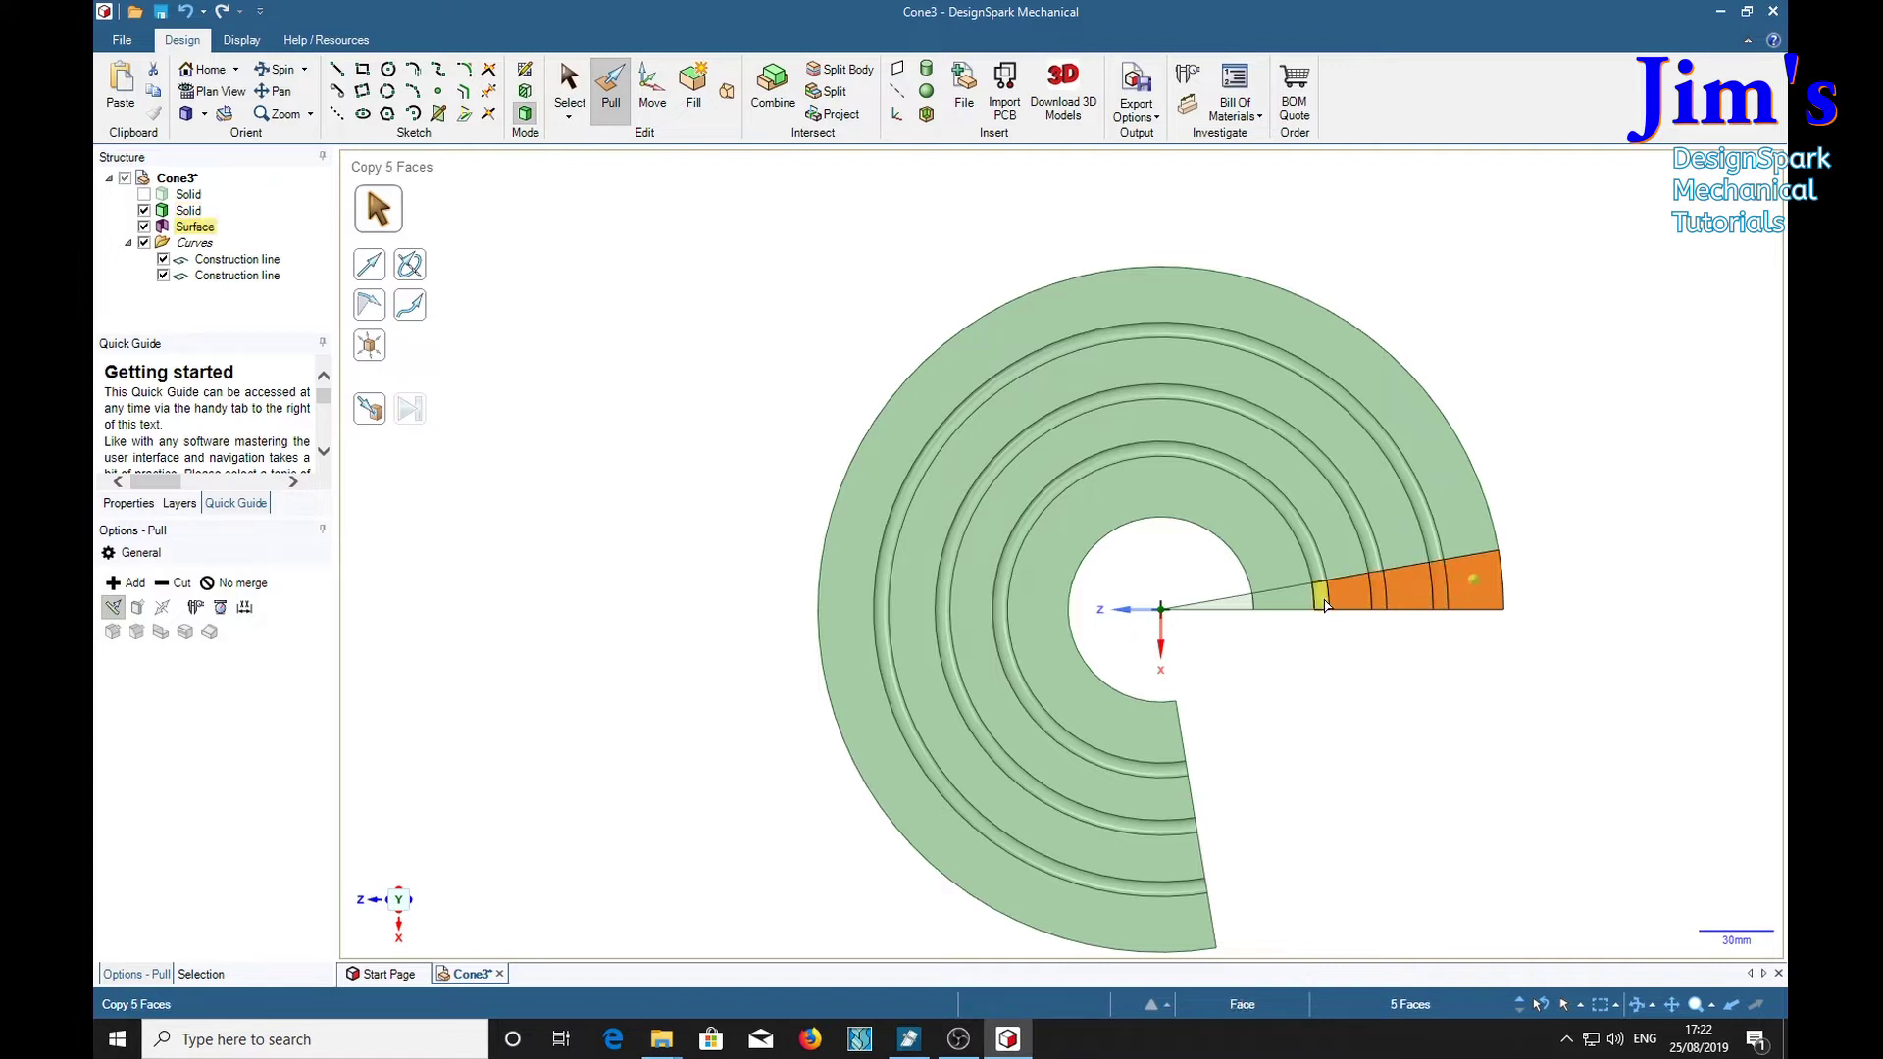
pyautogui.keyDown('ctrl'); pyautogui.click(1324, 605); pyautogui.keyUp('ctrl')
pyautogui.keyDown('ctrl'); pyautogui.click(1284, 603); pyautogui.keyUp('ctrl')
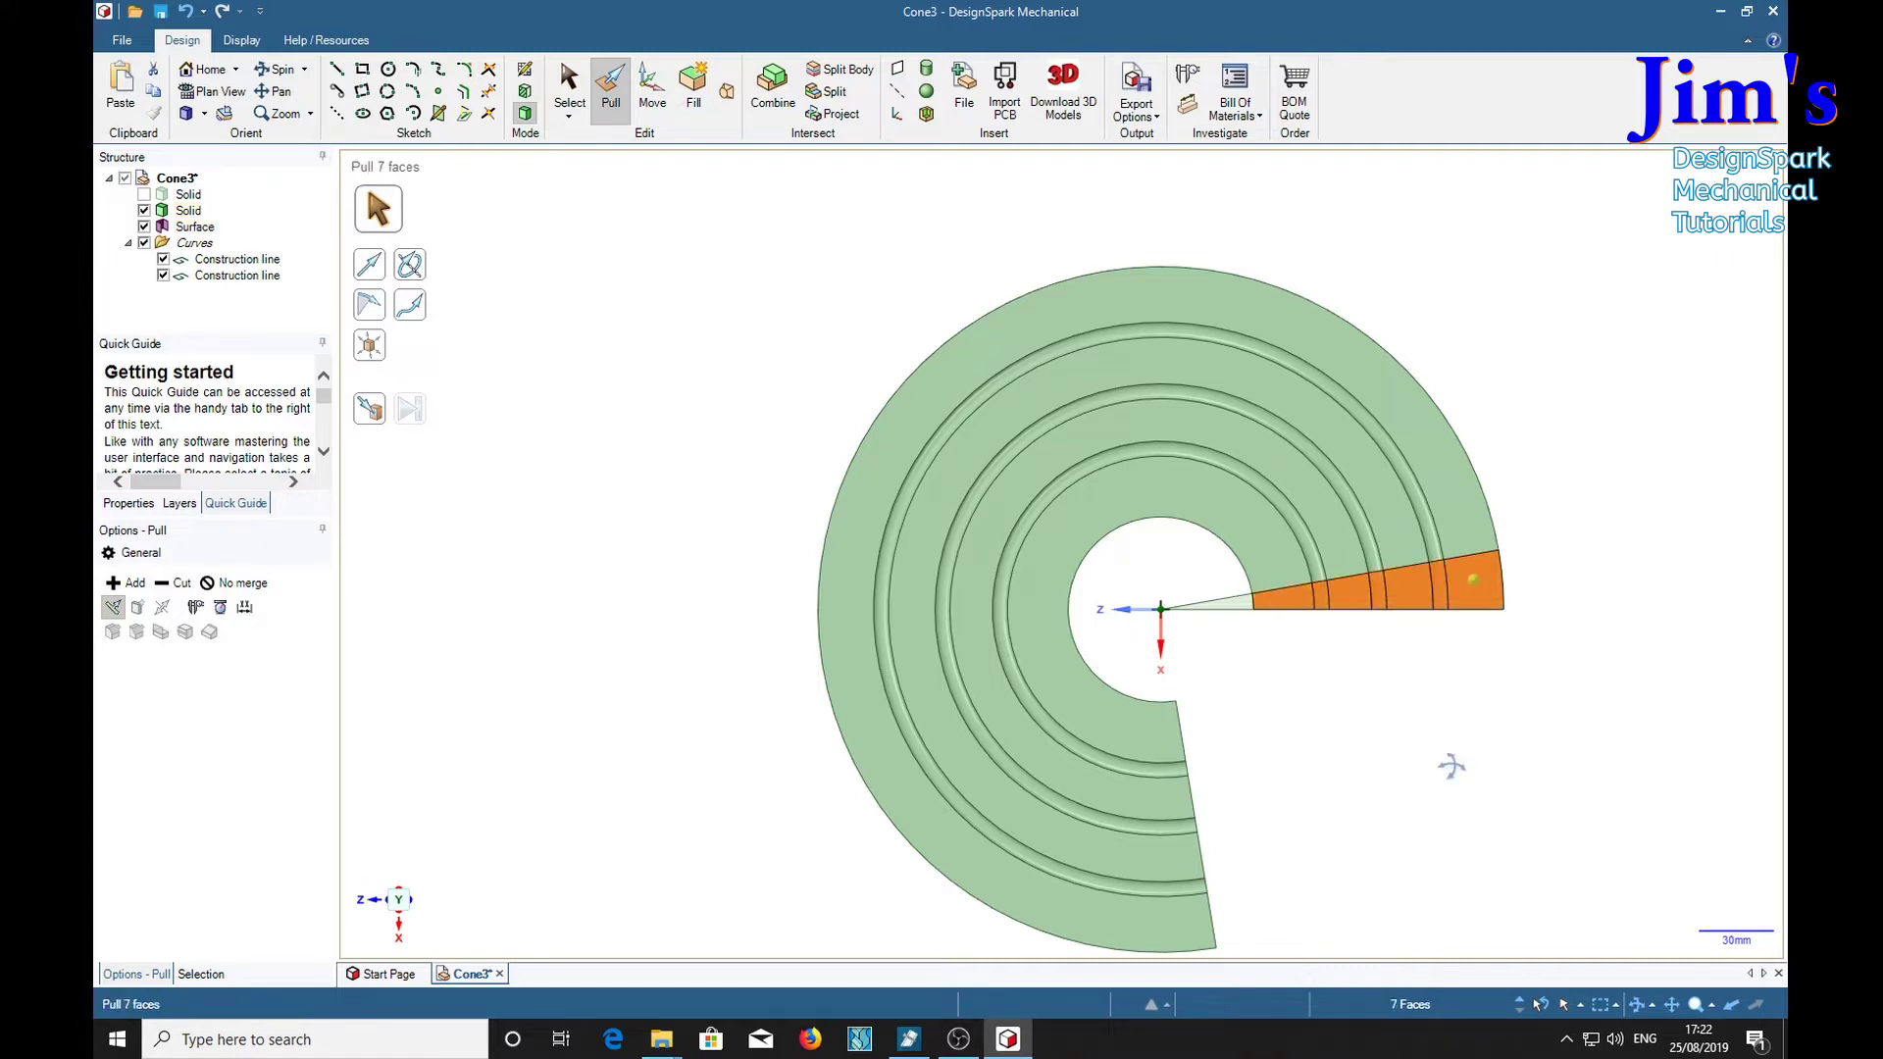
# Pull the selected wedge faces down by 3 mm and inspect the single flattened face.
pyautogui.moveTo(1451, 766); pyautogui.dragTo(1273, 778, button='middle')
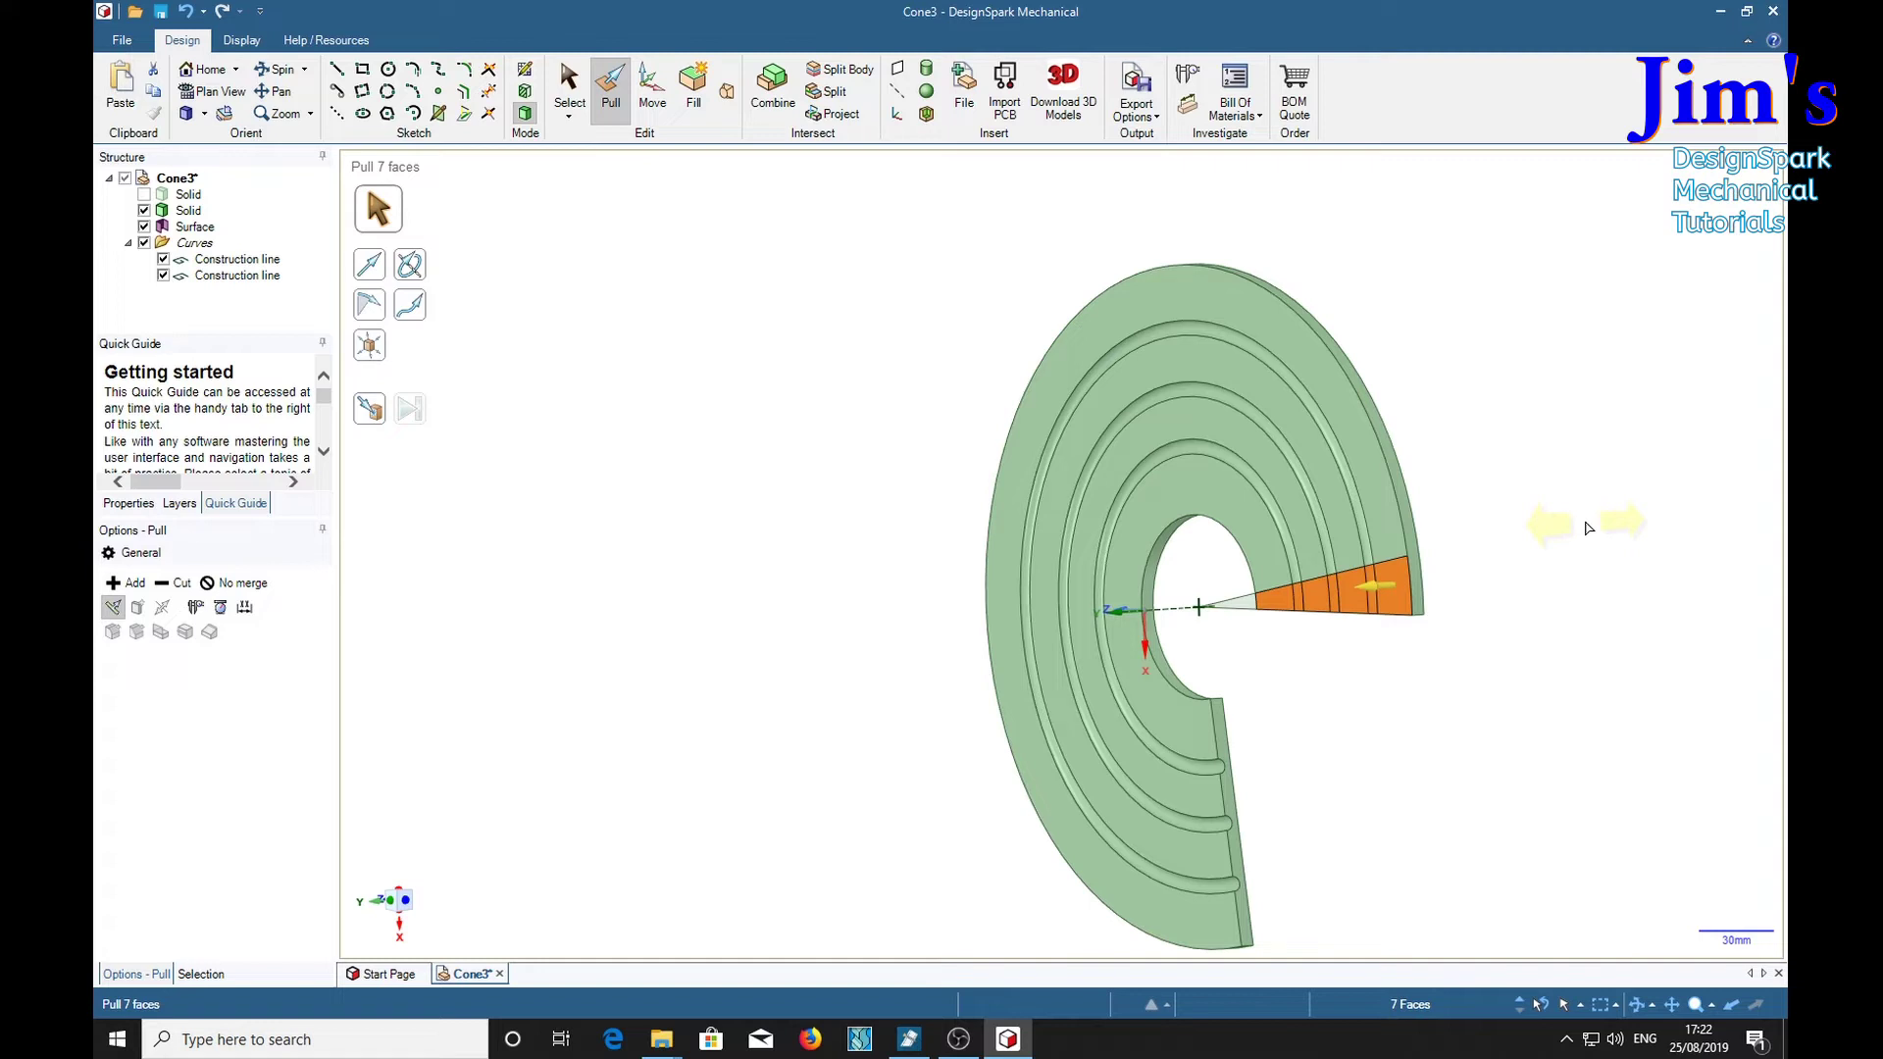
pyautogui.press('space')
pyautogui.write('-3')
pyautogui.press('Return')
pyautogui.click(1400, 592)
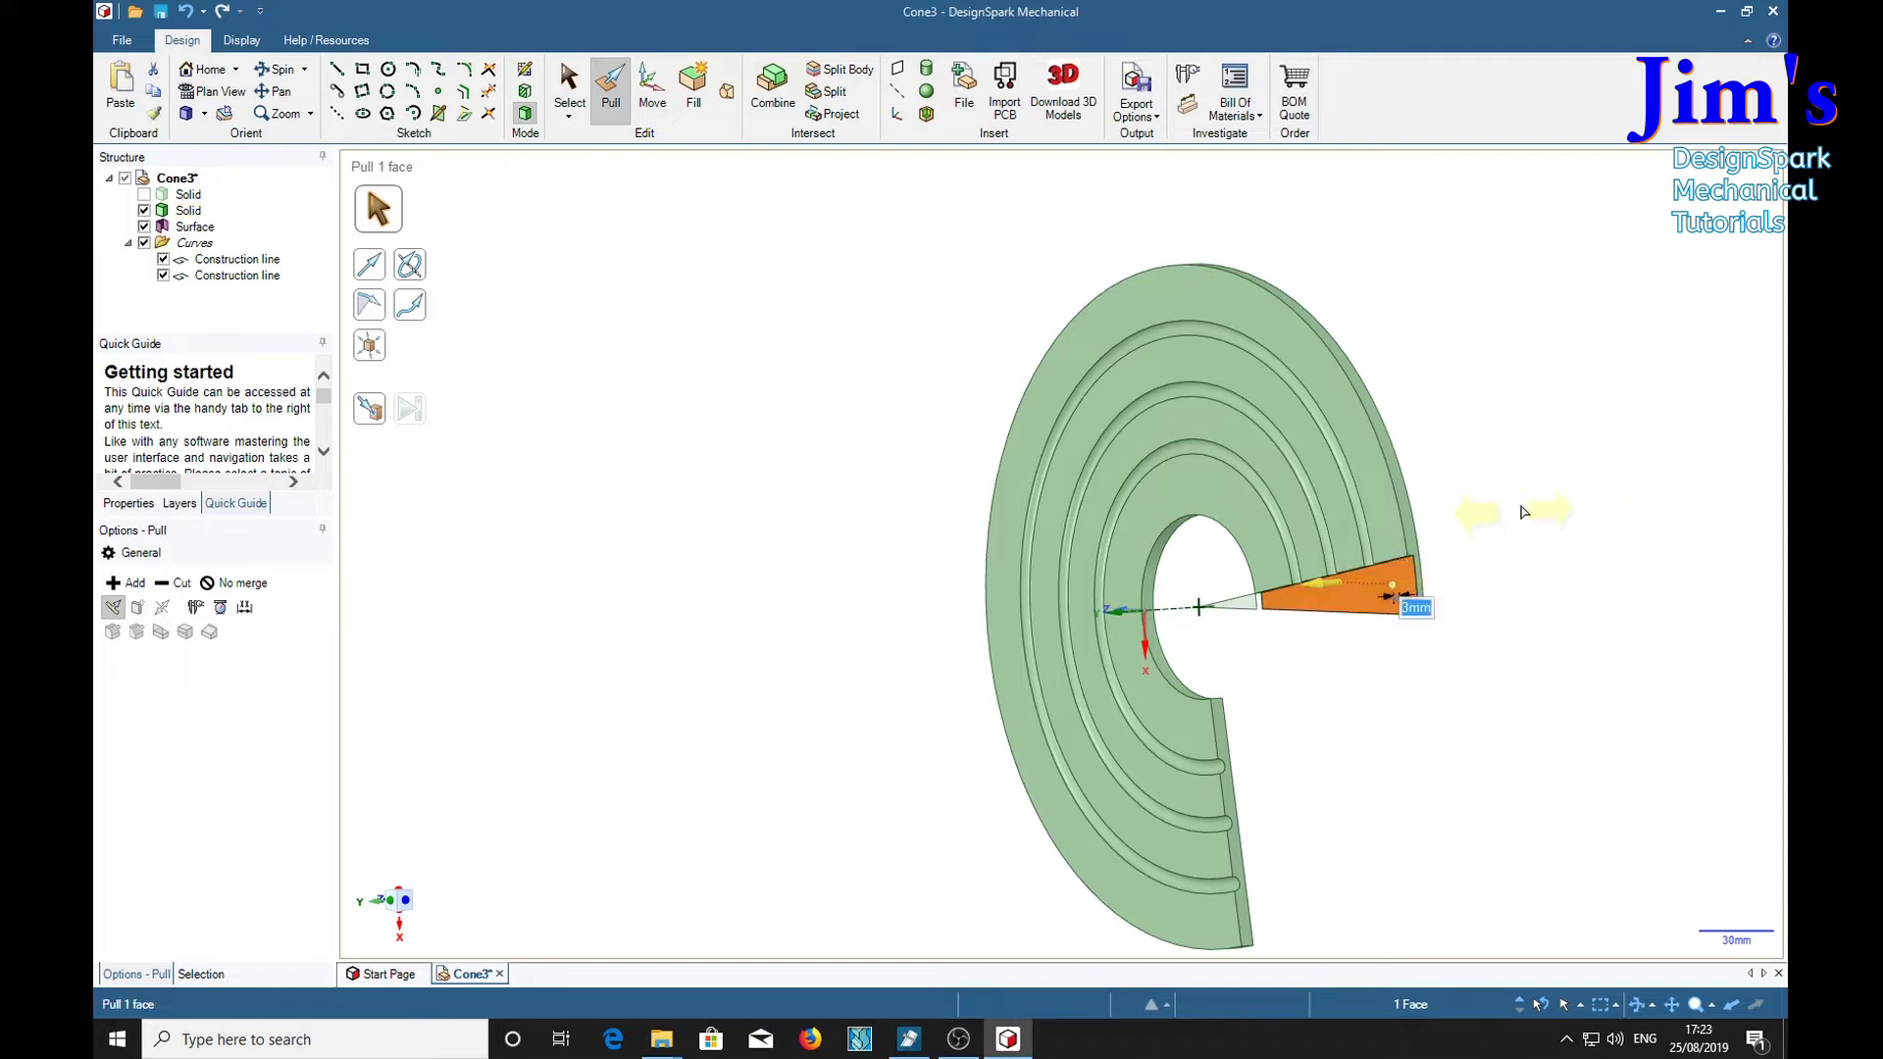
pyautogui.moveTo(1480, 513); pyautogui.dragTo(916, 382, button='middle')
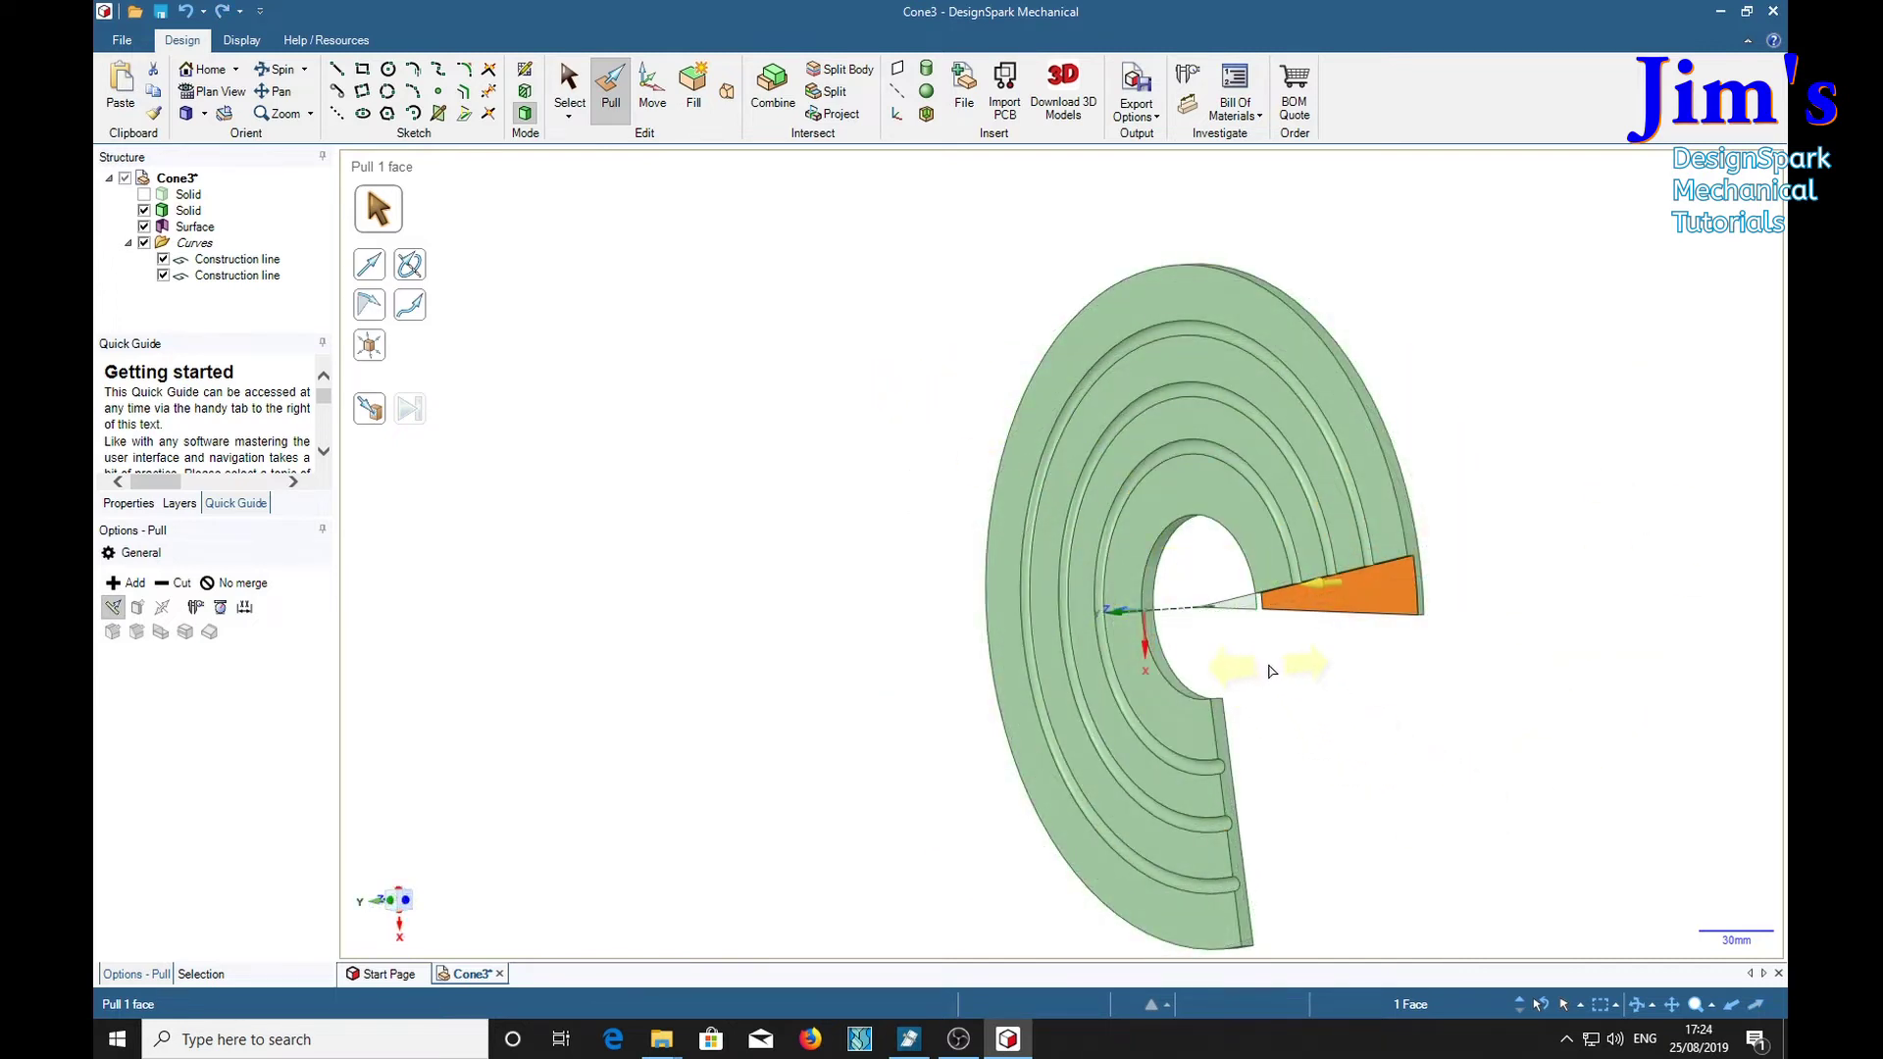
# Start a sketch on the flat pattern's top face and switch to Plan View.
pyautogui.moveTo(1240, 667); pyautogui.dragTo(870, 652, button='middle')
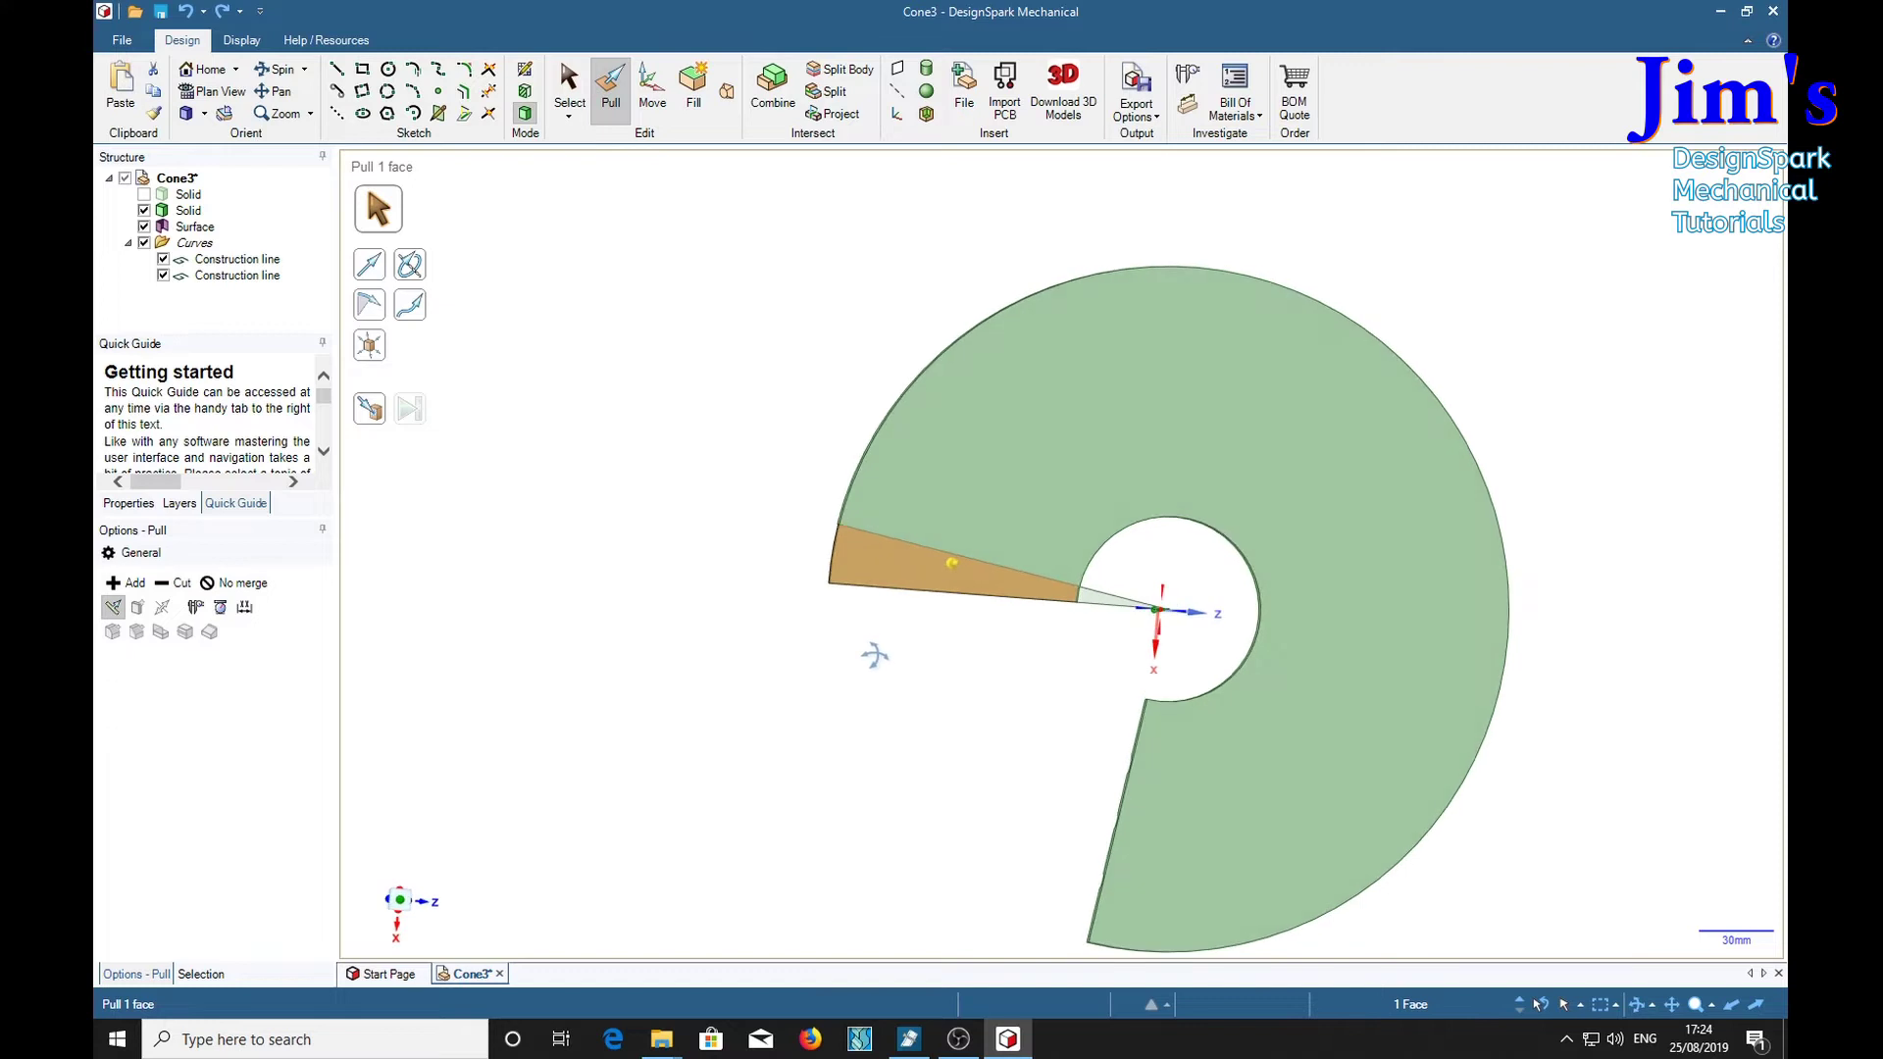
pyautogui.click(569, 86)
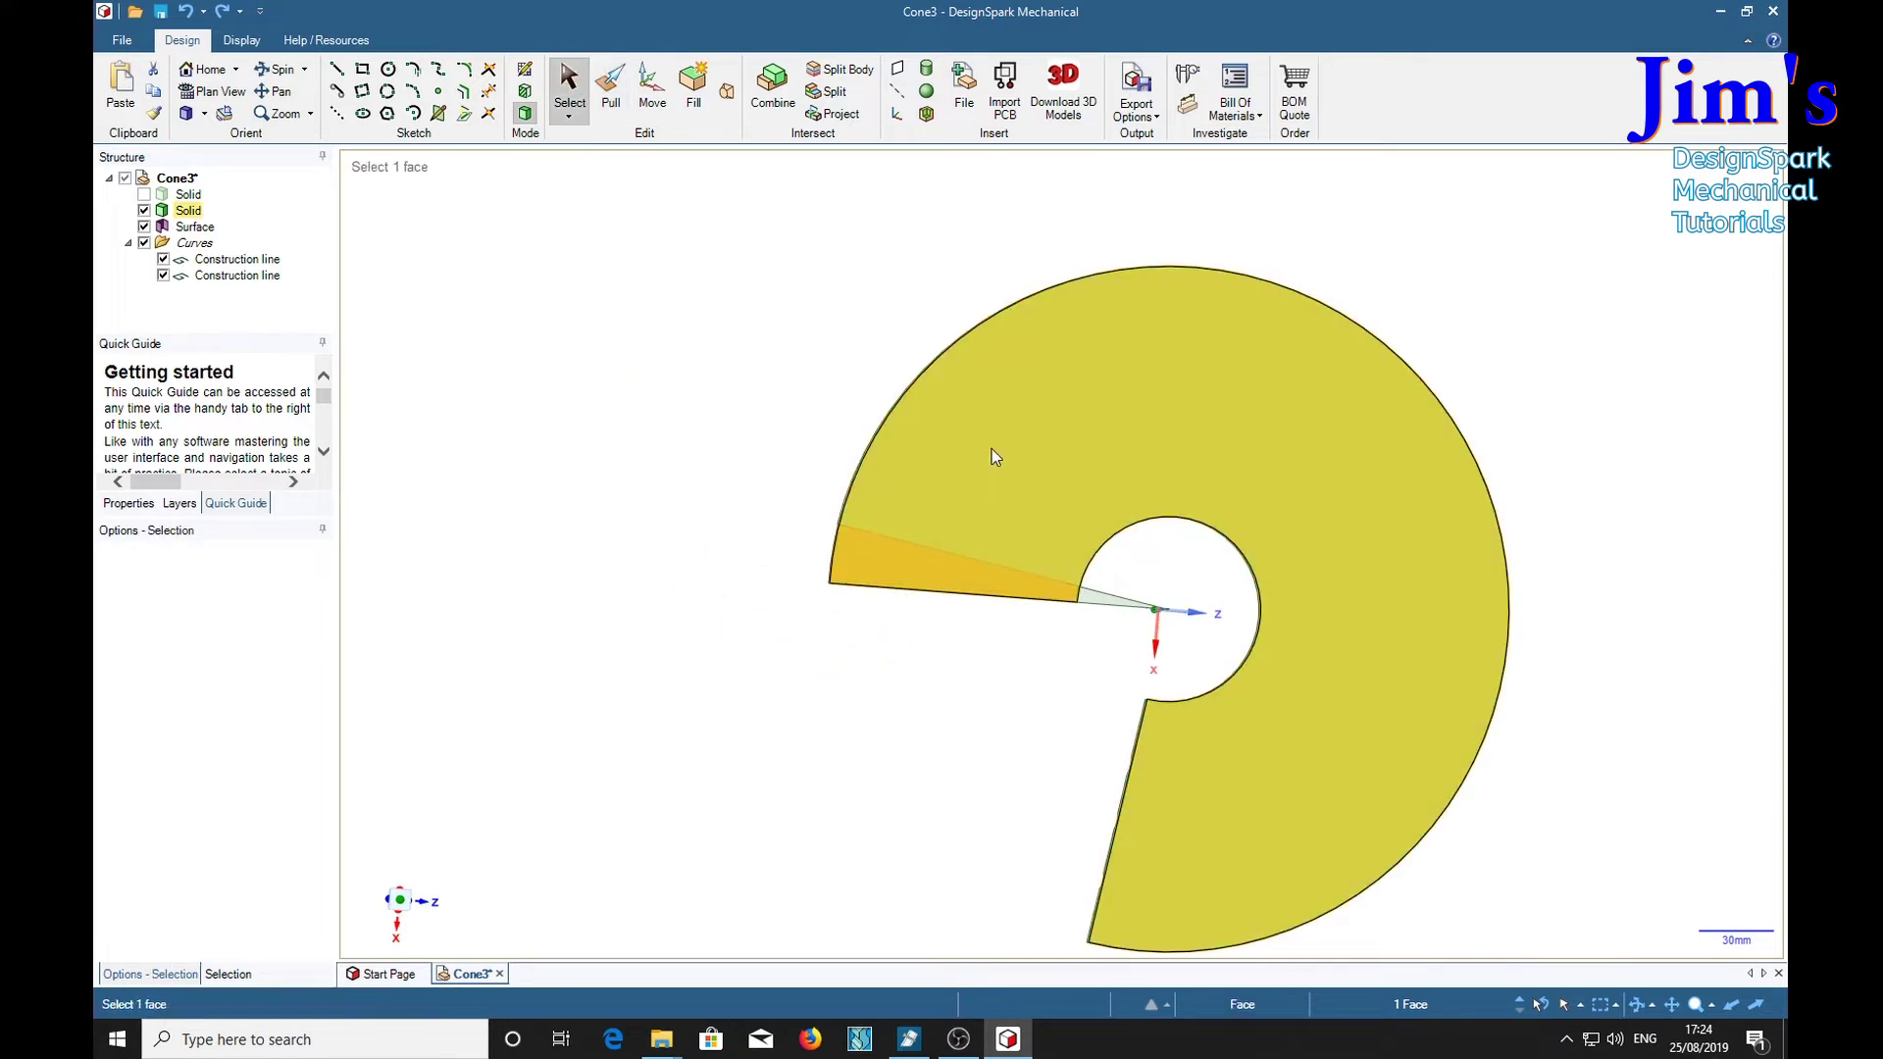
pyautogui.click(997, 449)
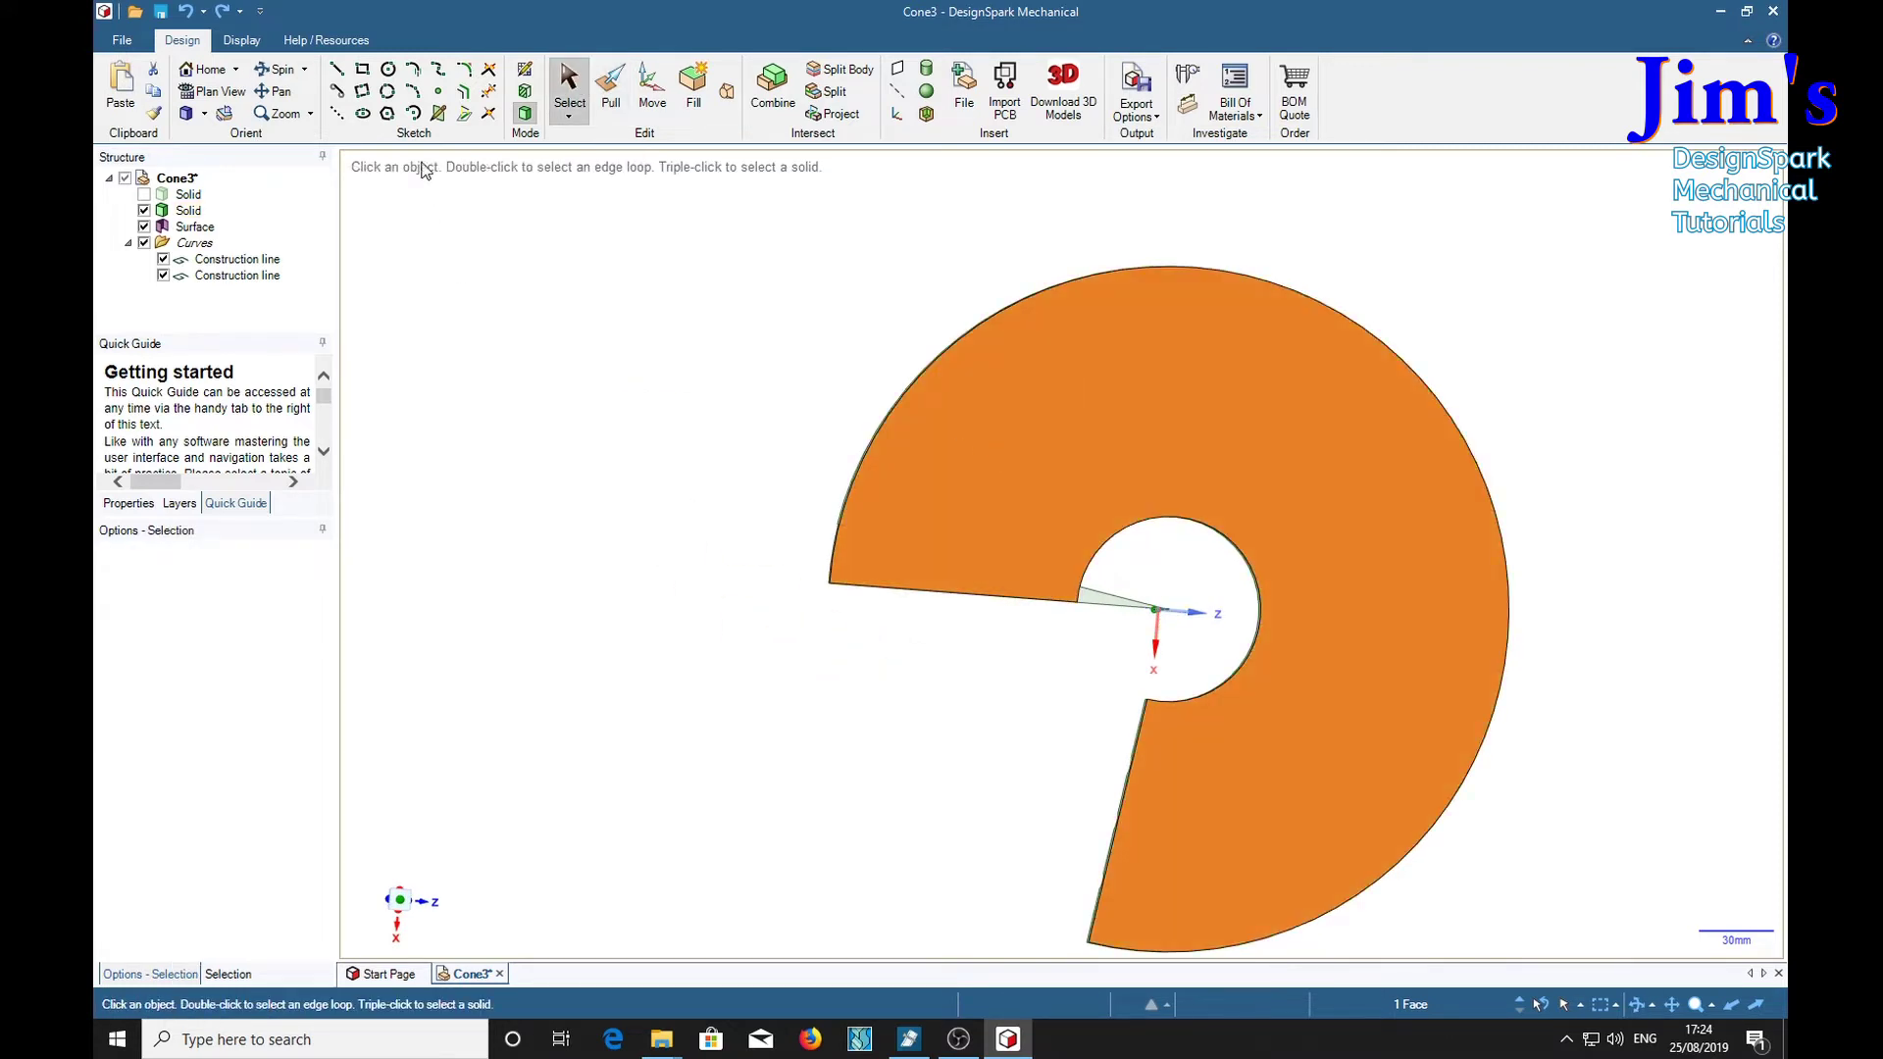
pyautogui.click(413, 112)
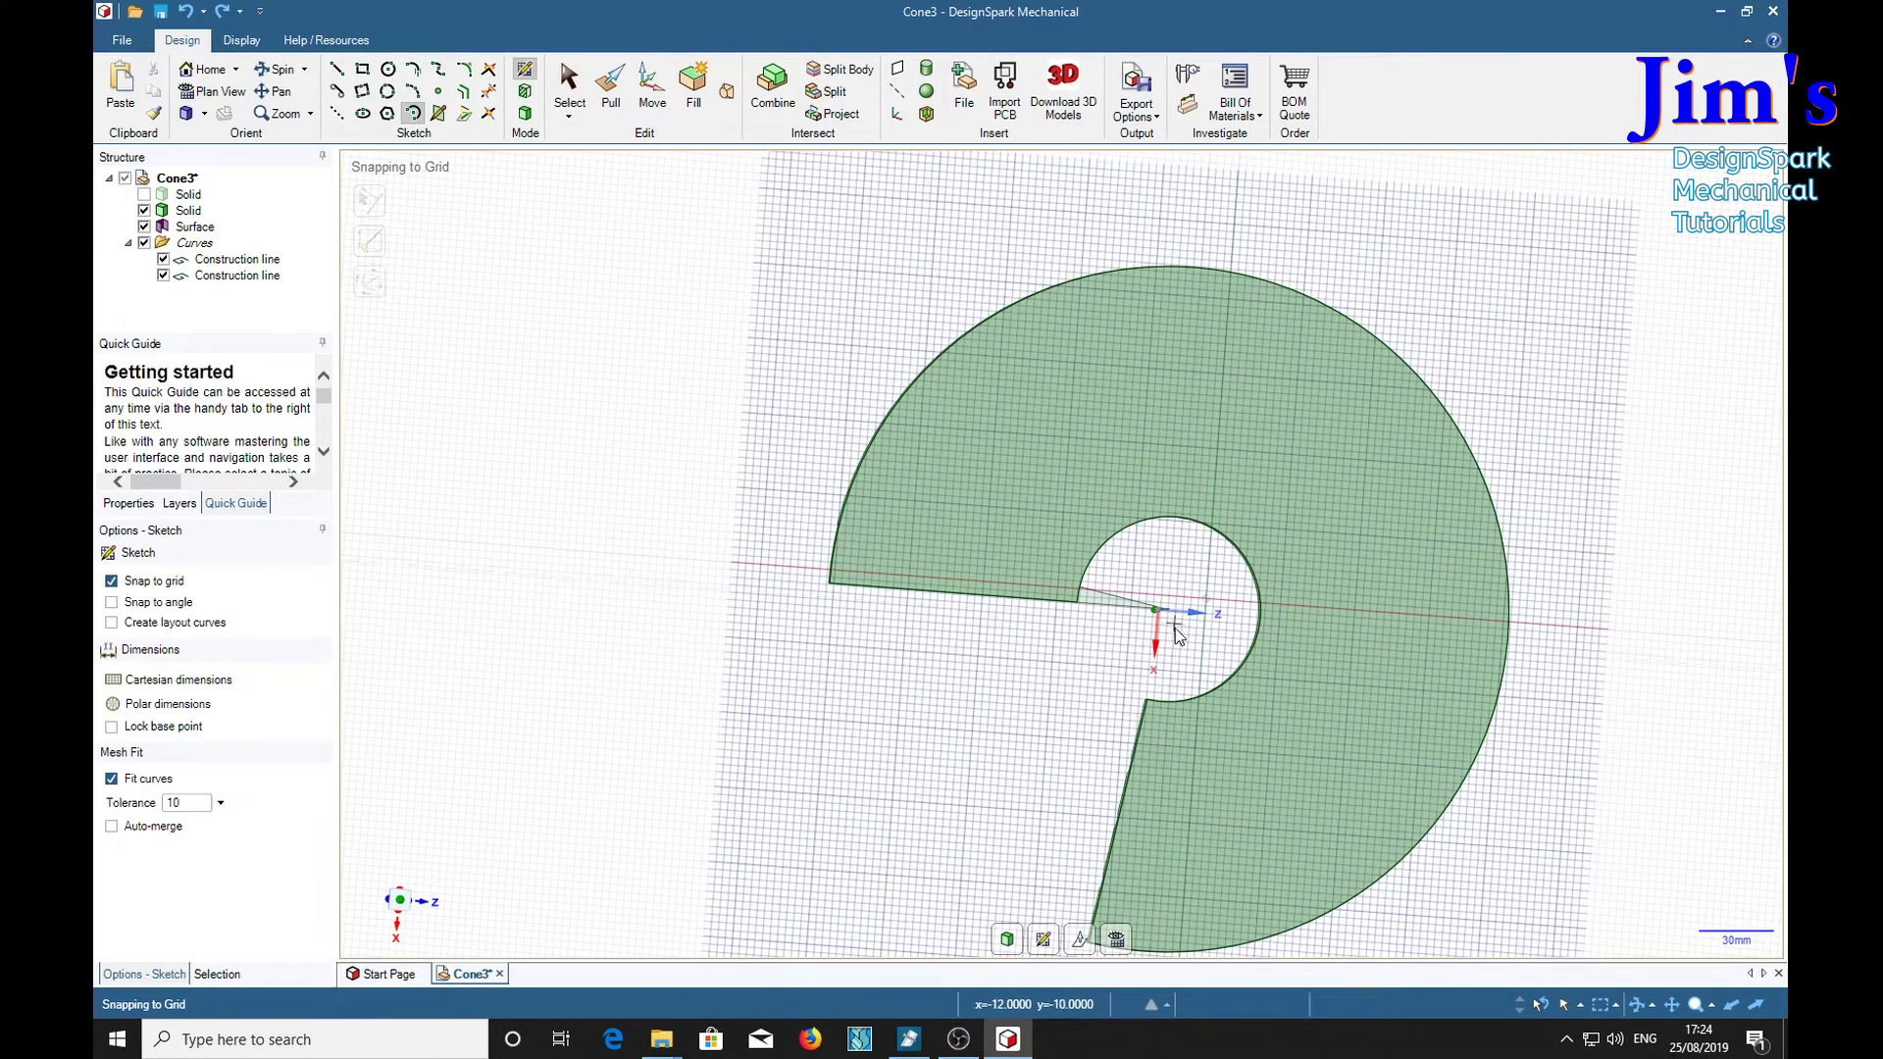
pyautogui.press('v')
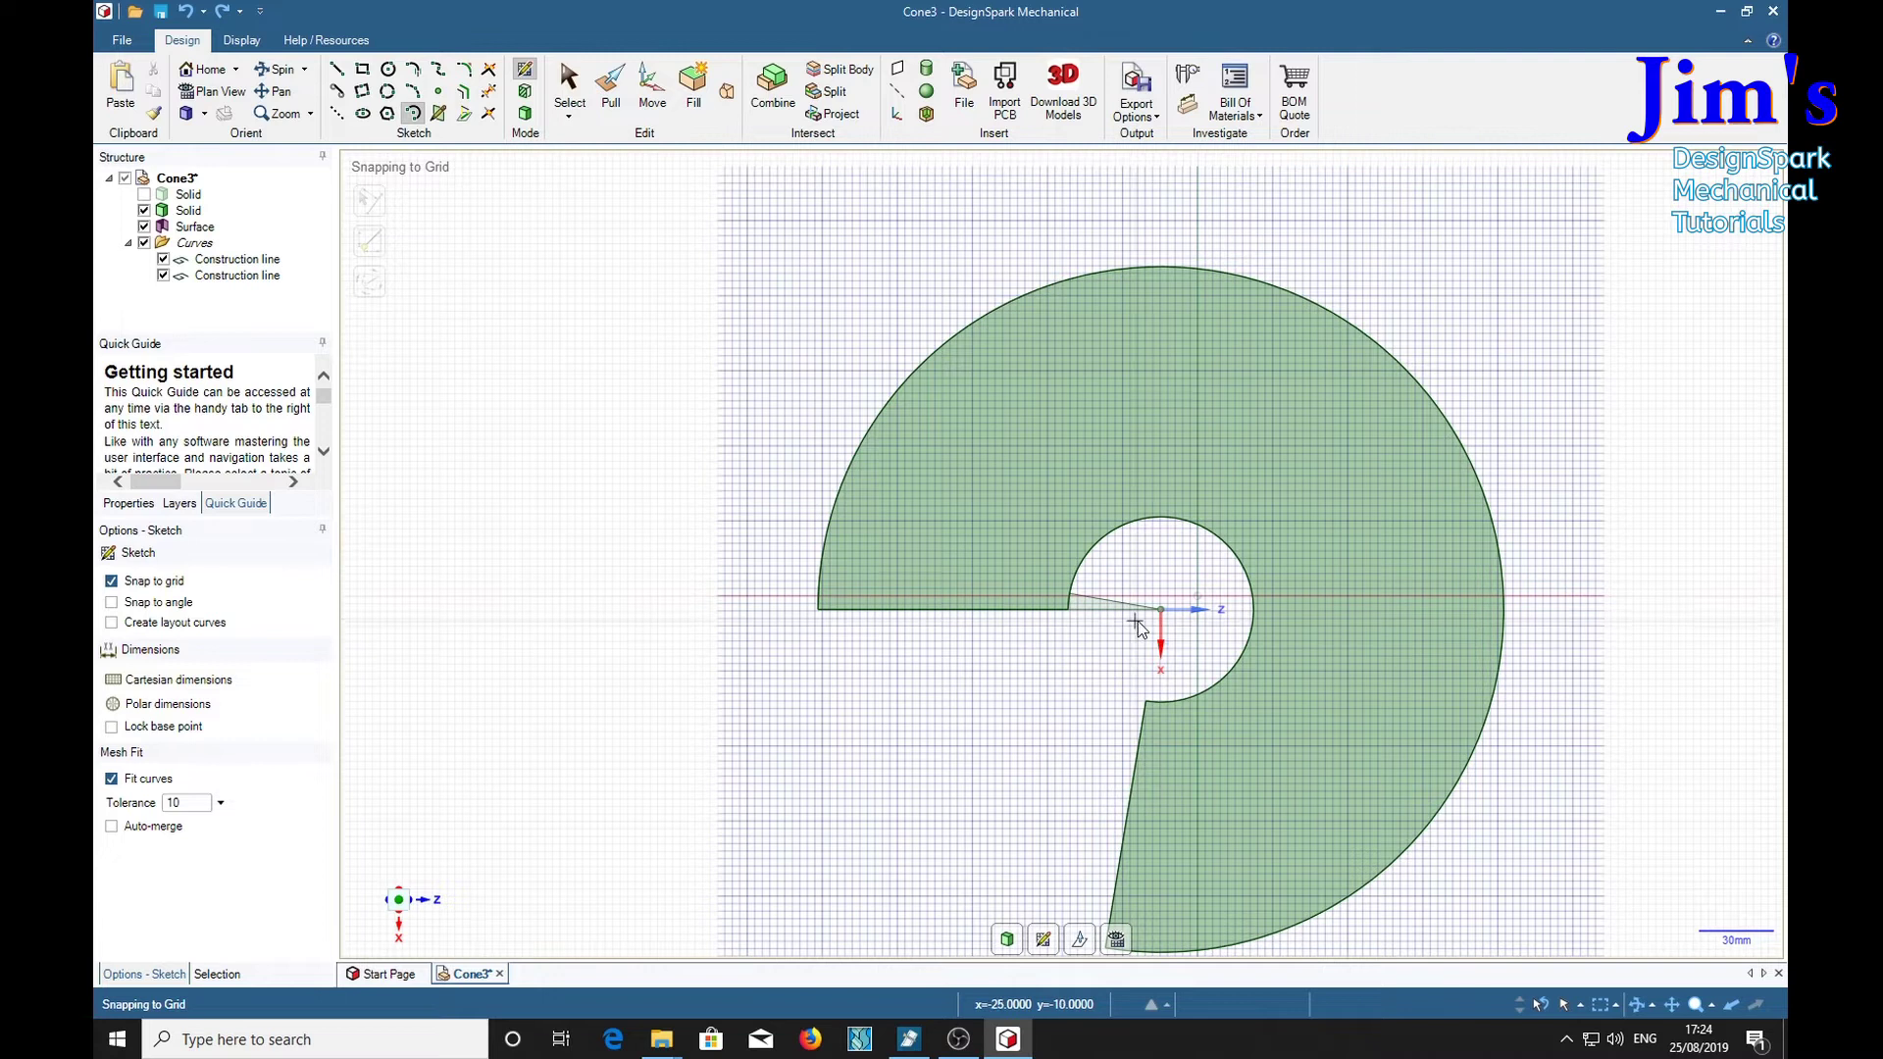
# Draw a 10° arc centred on the hole centre, starting at the cut edge's outer corner.
pyautogui.click(1162, 611)
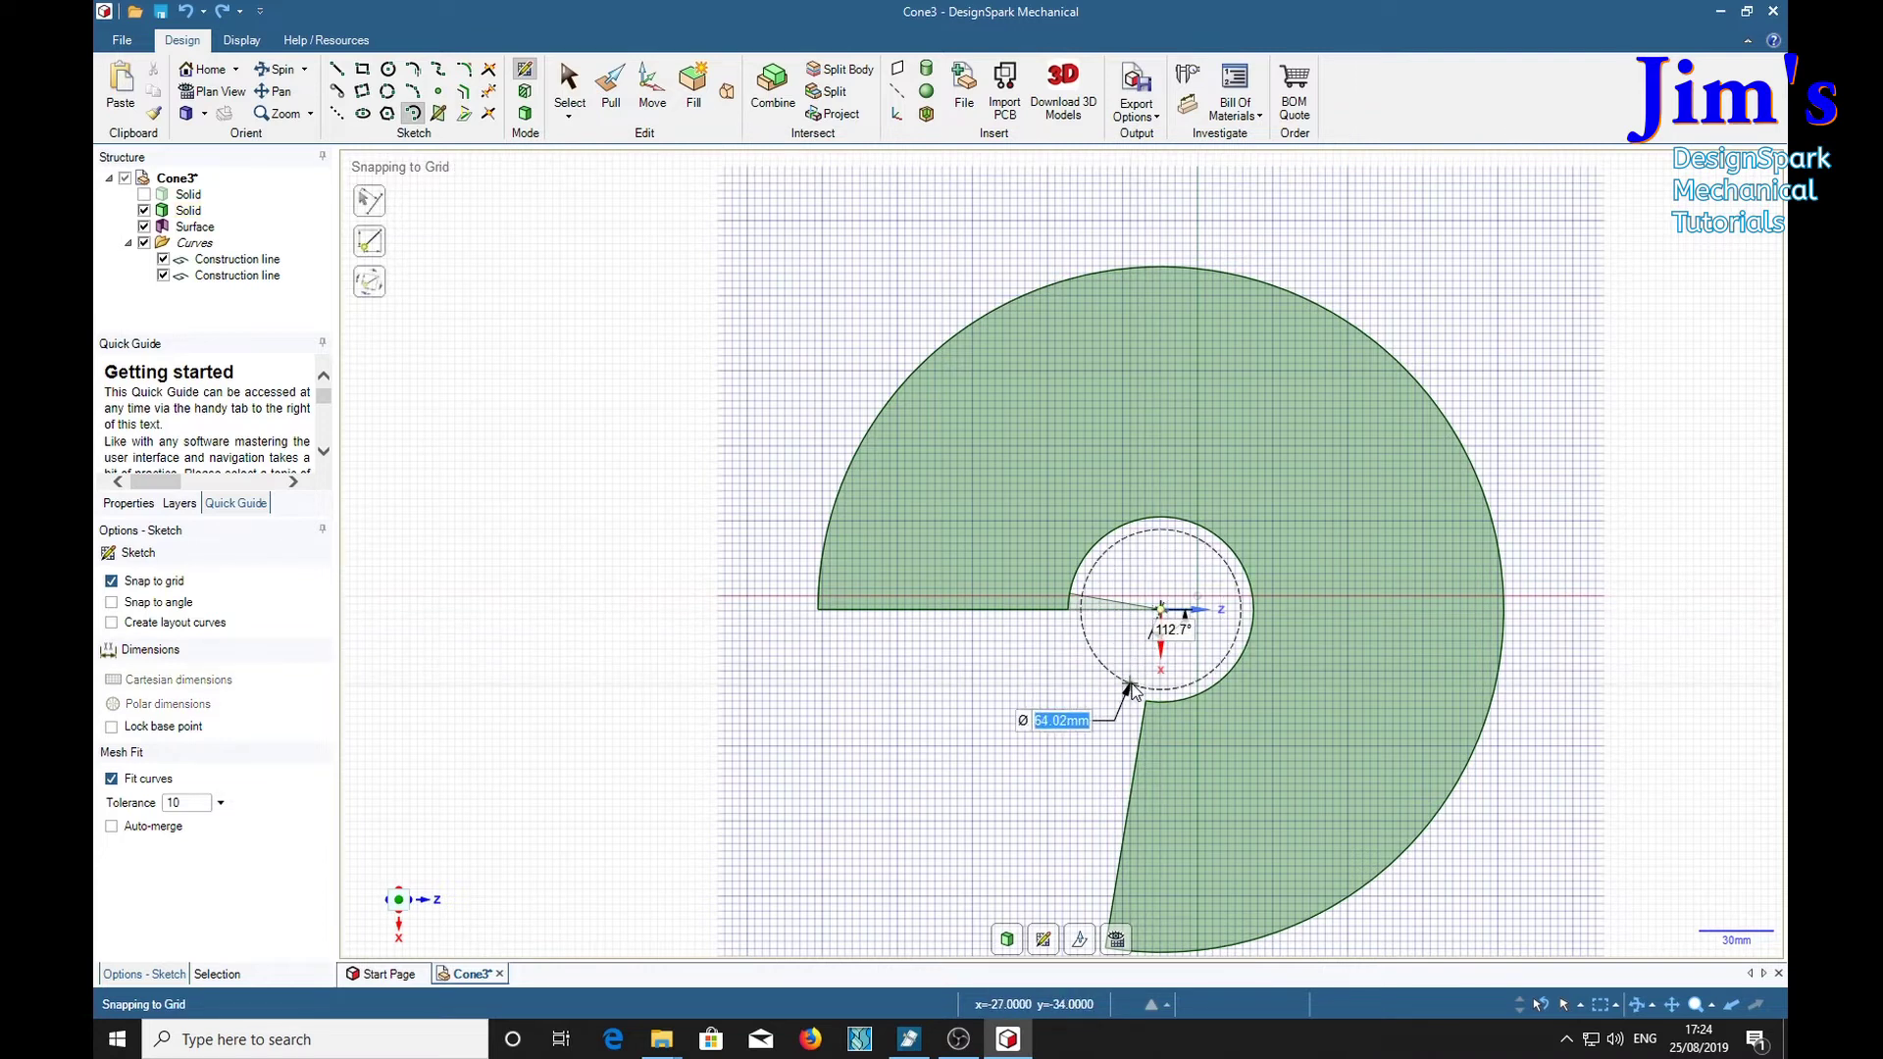
pyautogui.keyDown('shift'); pyautogui.moveTo(1126, 673); pyautogui.dragTo(1127, 528, button='middle'); pyautogui.keyUp('shift')
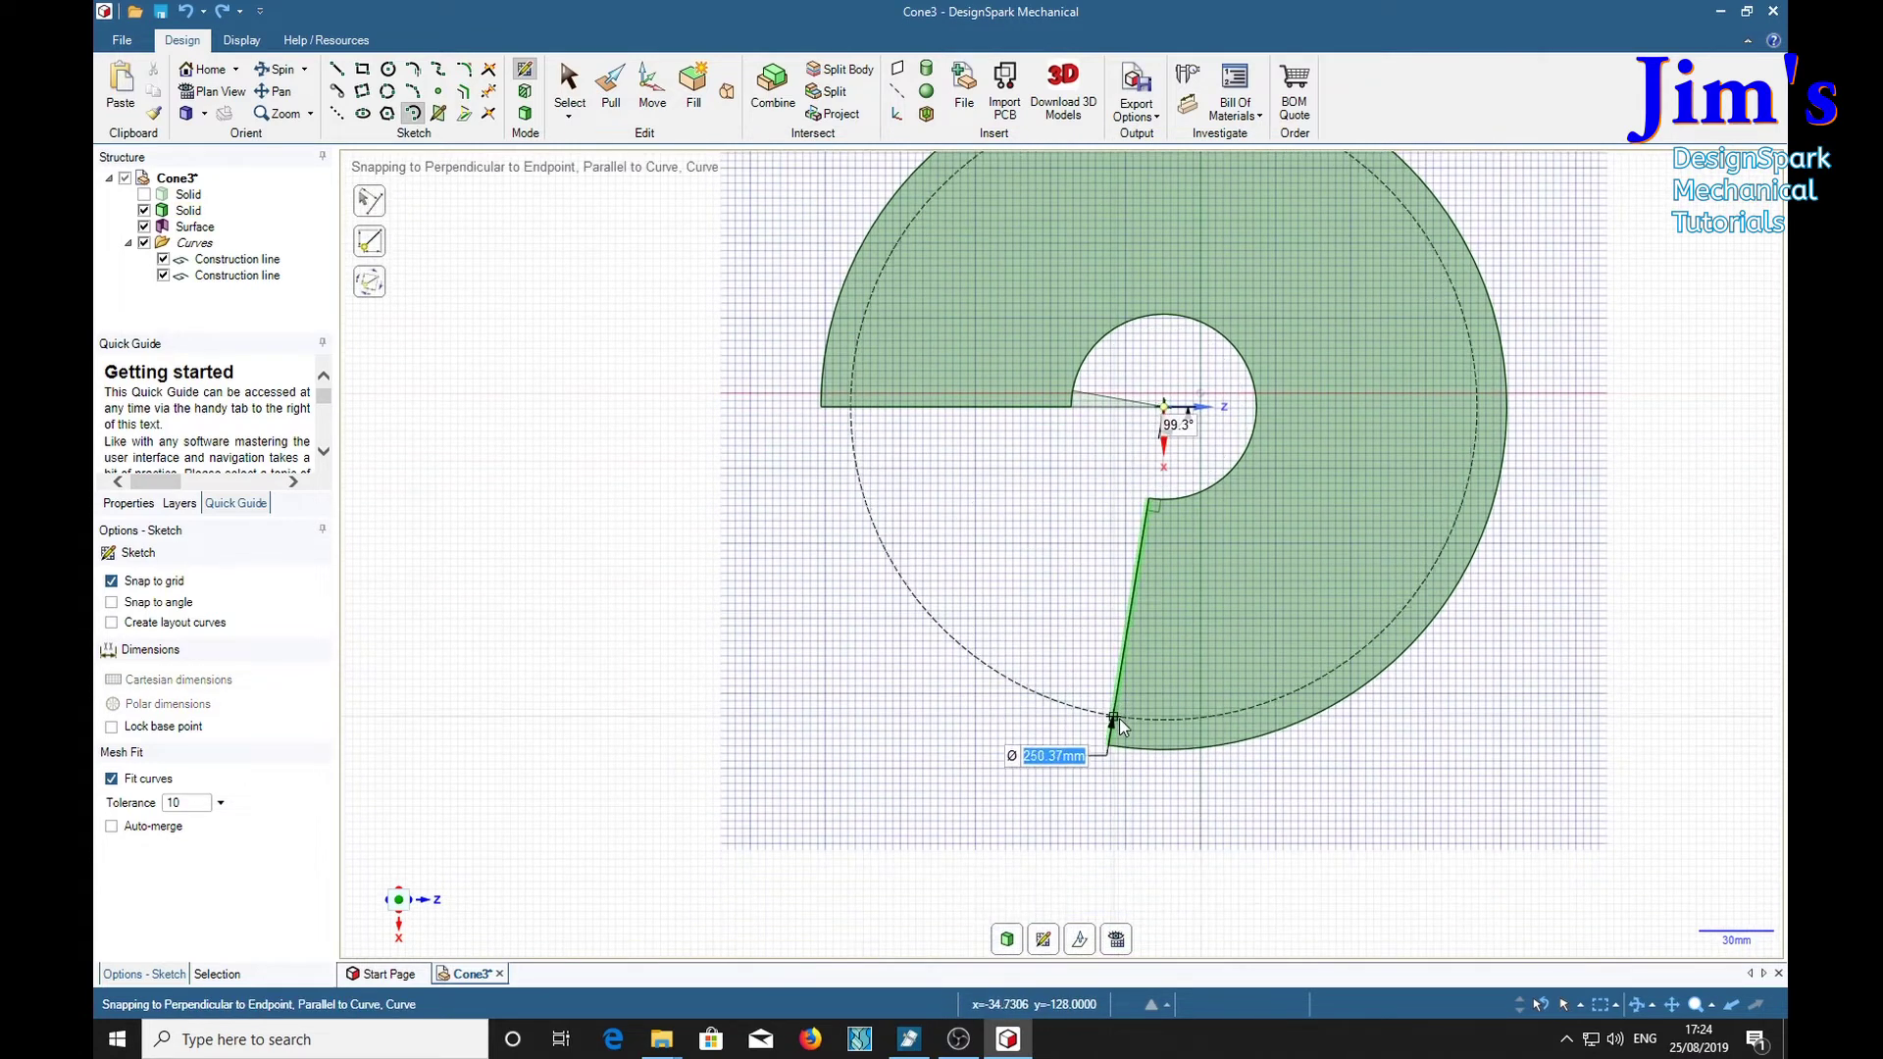
pyautogui.click(1109, 747)
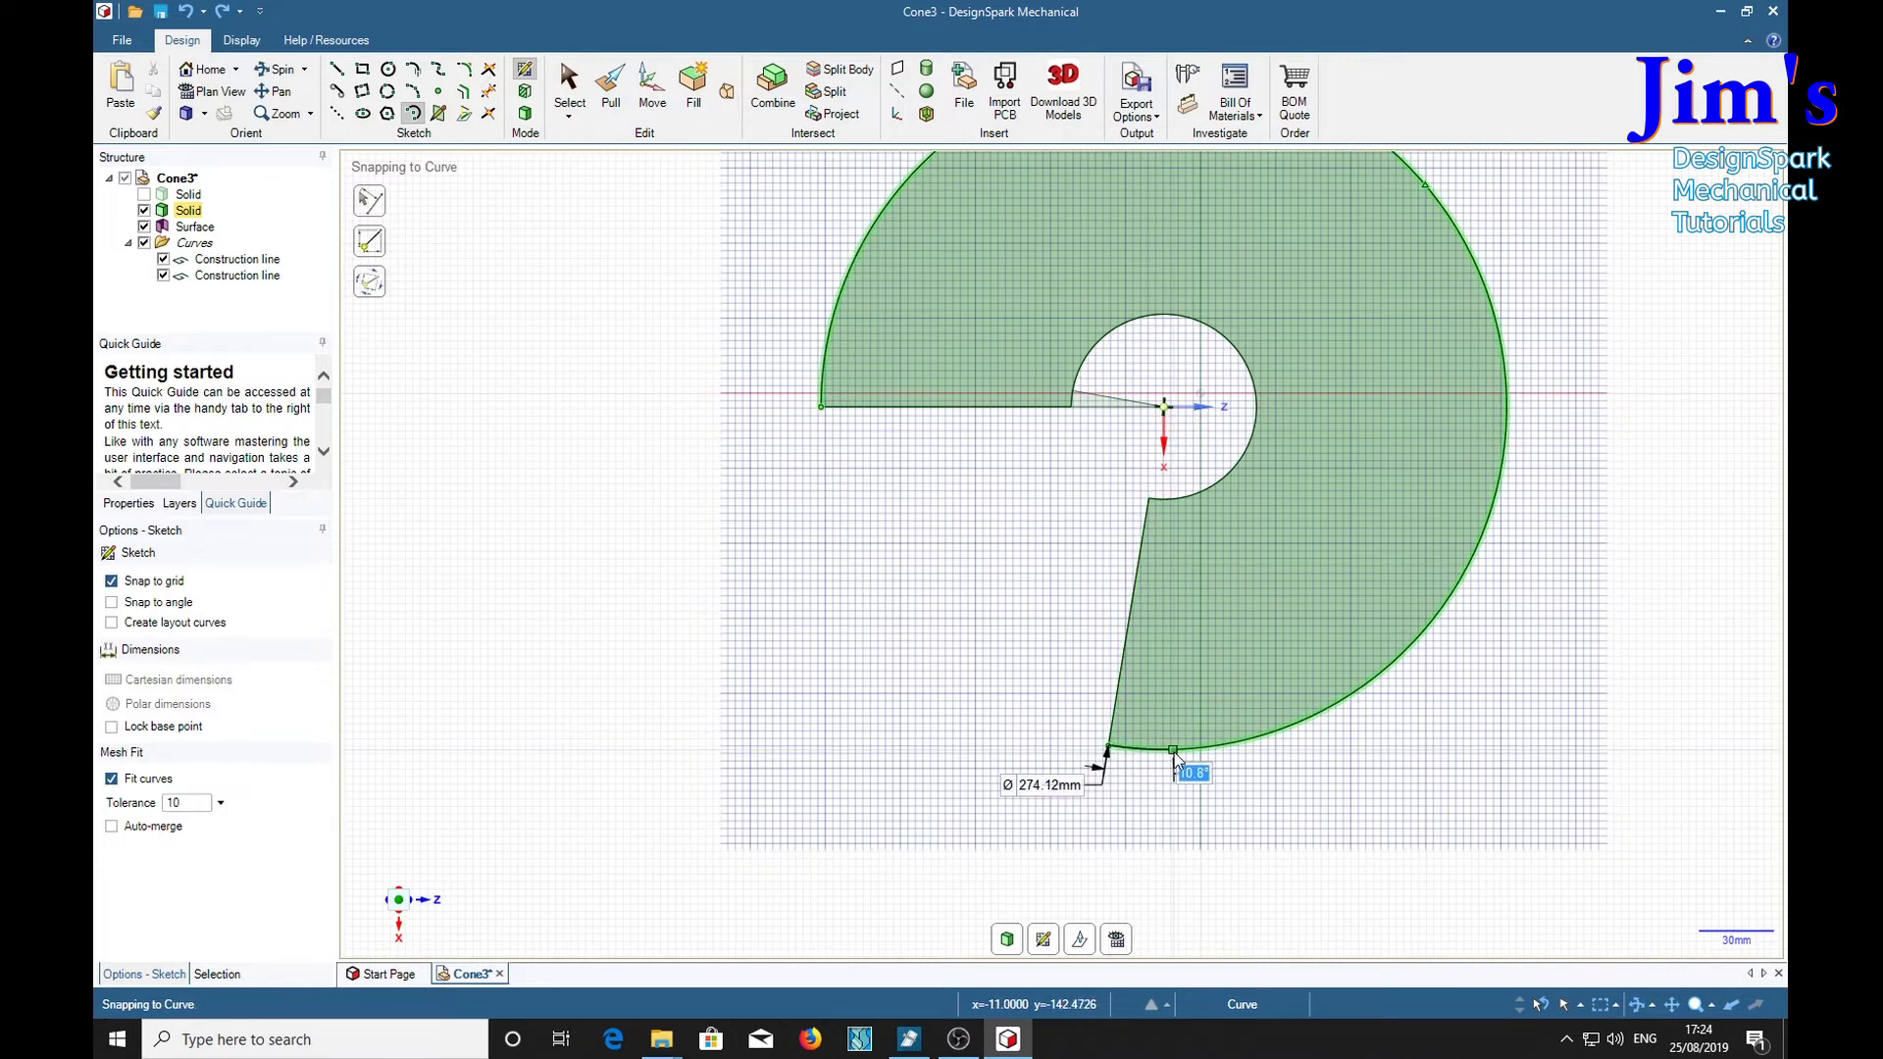
pyautogui.write('10')
pyautogui.press('Return')
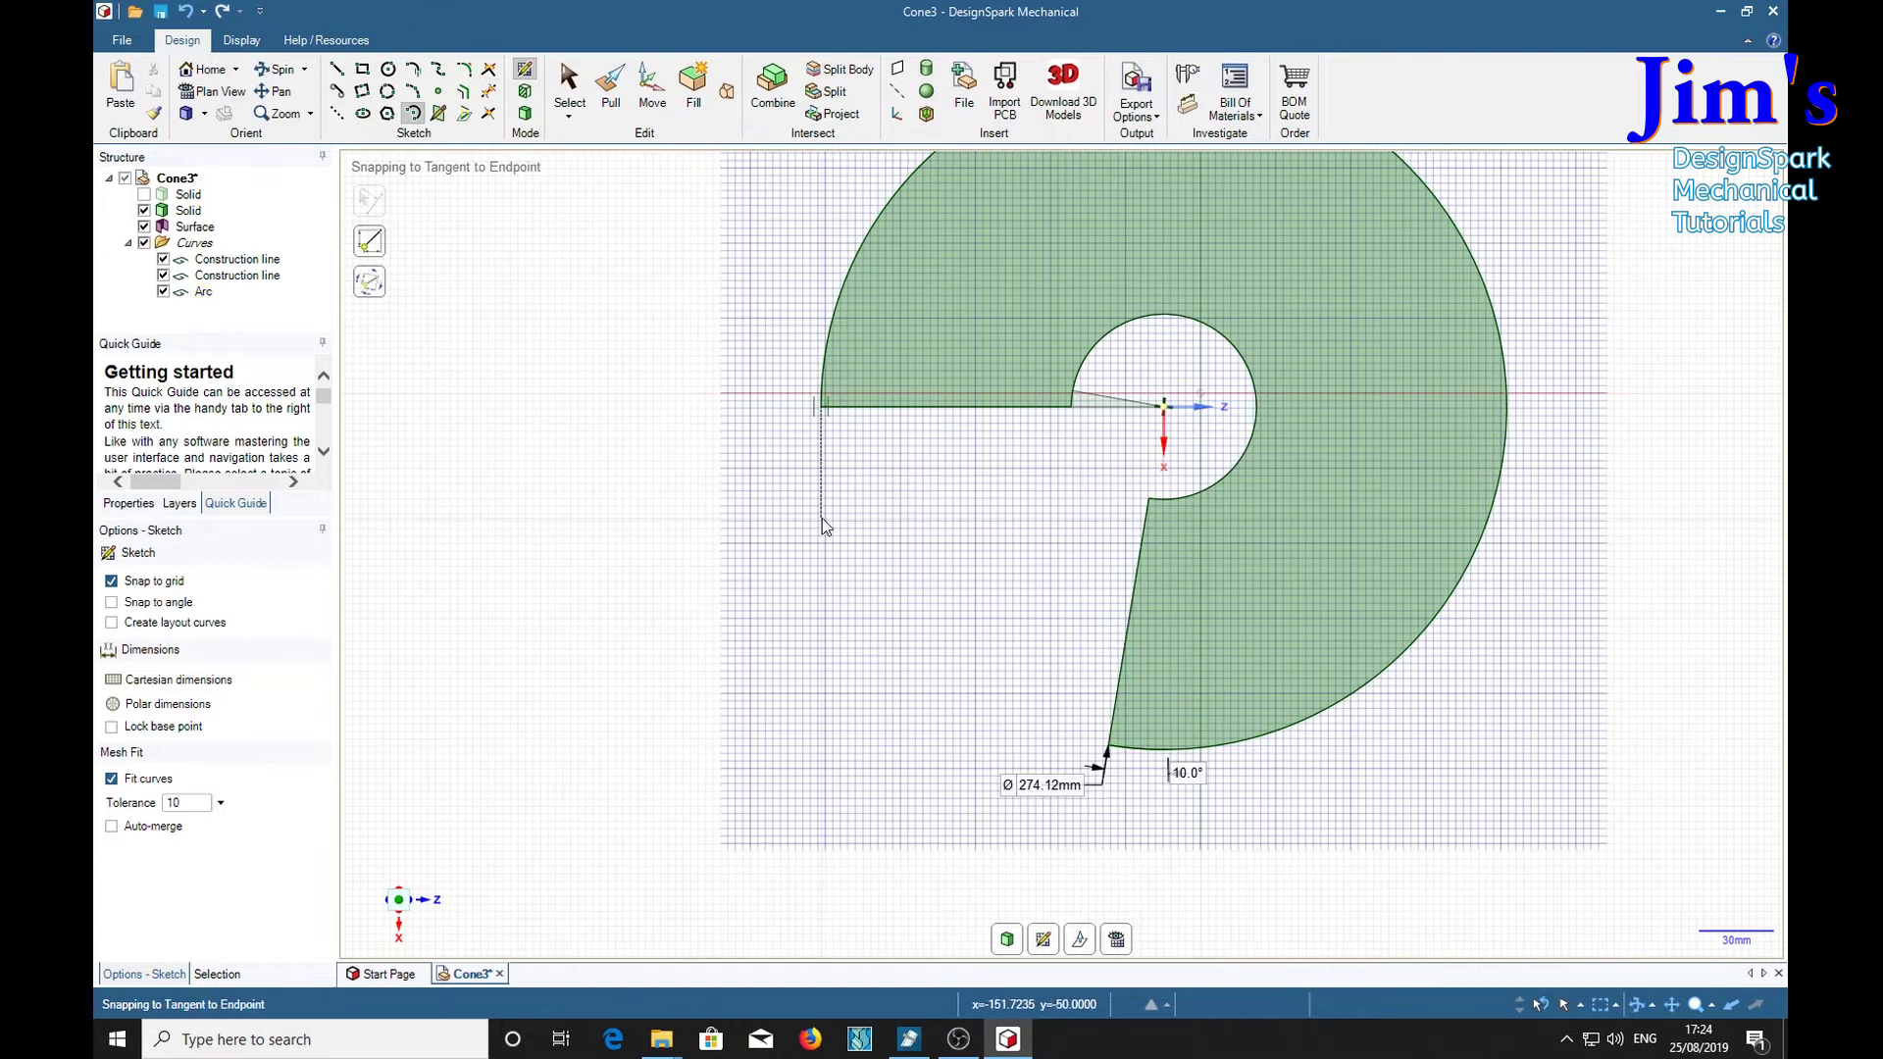
# Close the second wedge with two radial lines from the arc ends to the centre.
pyautogui.press('l')
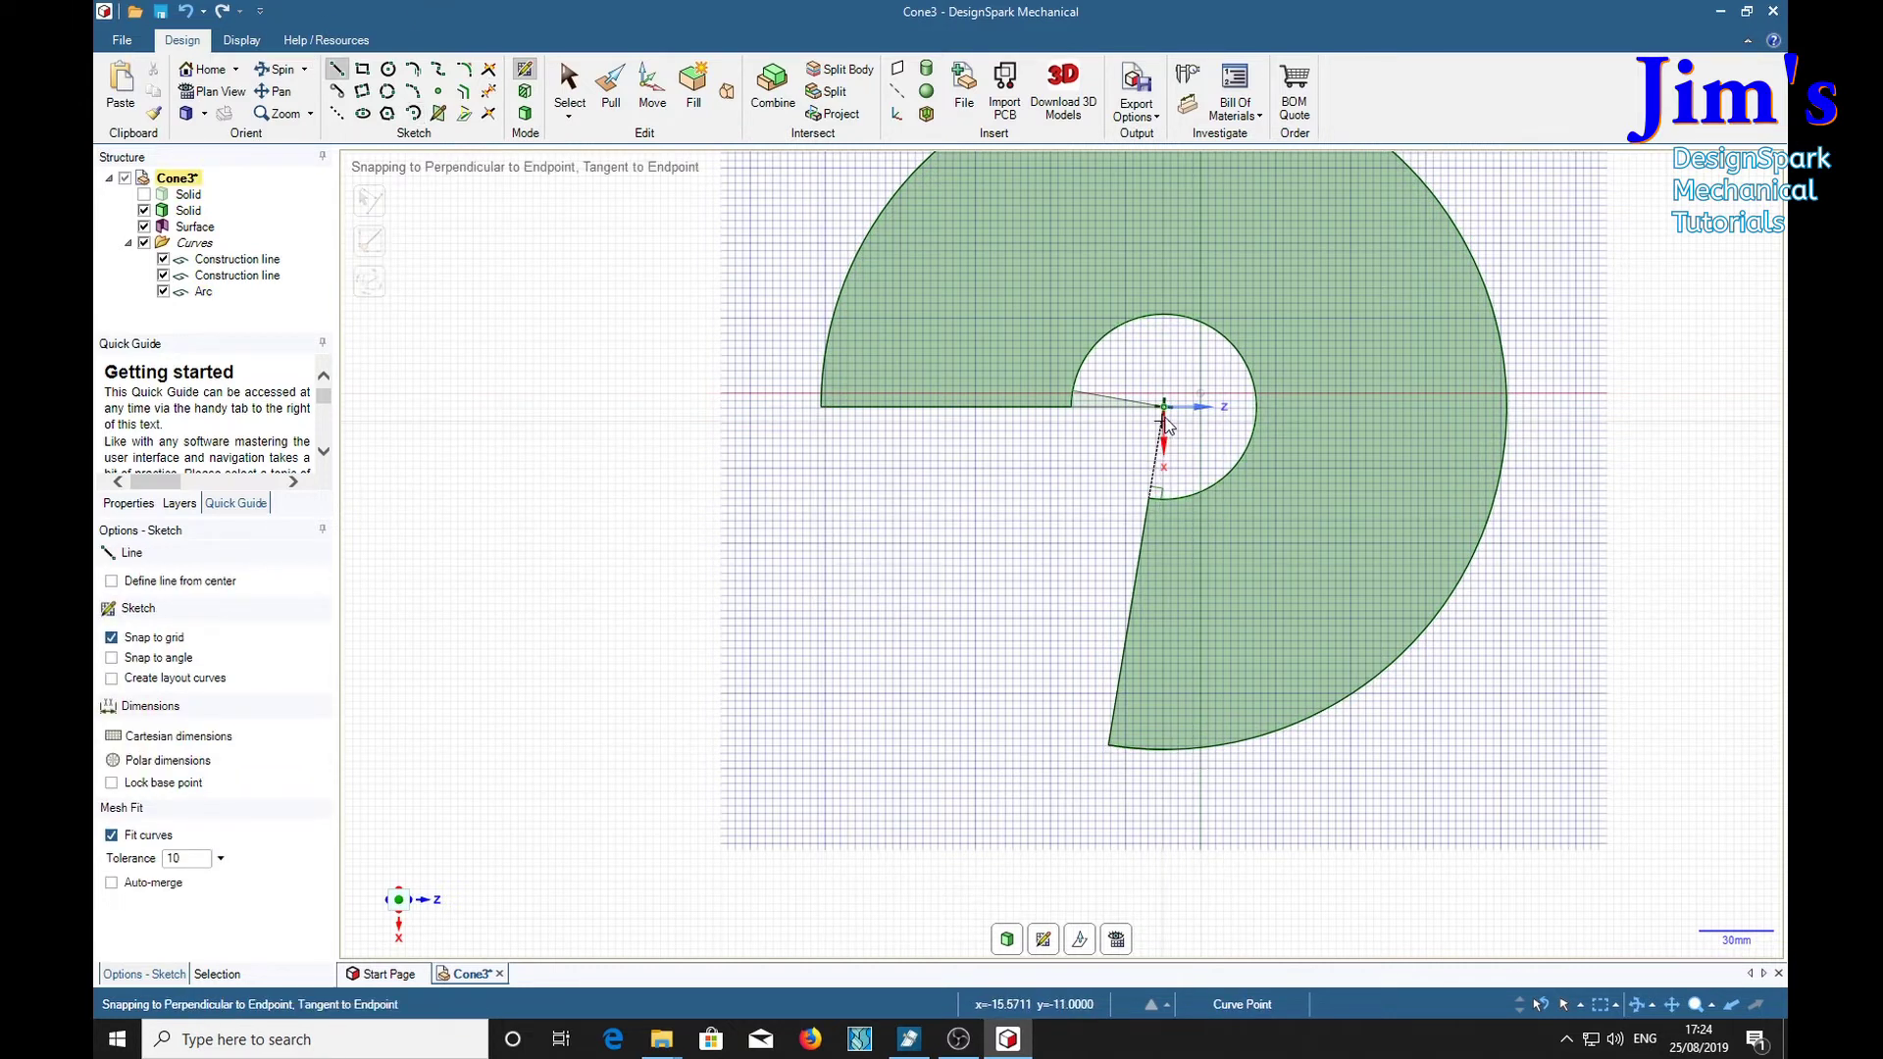
pyautogui.click(1163, 414)
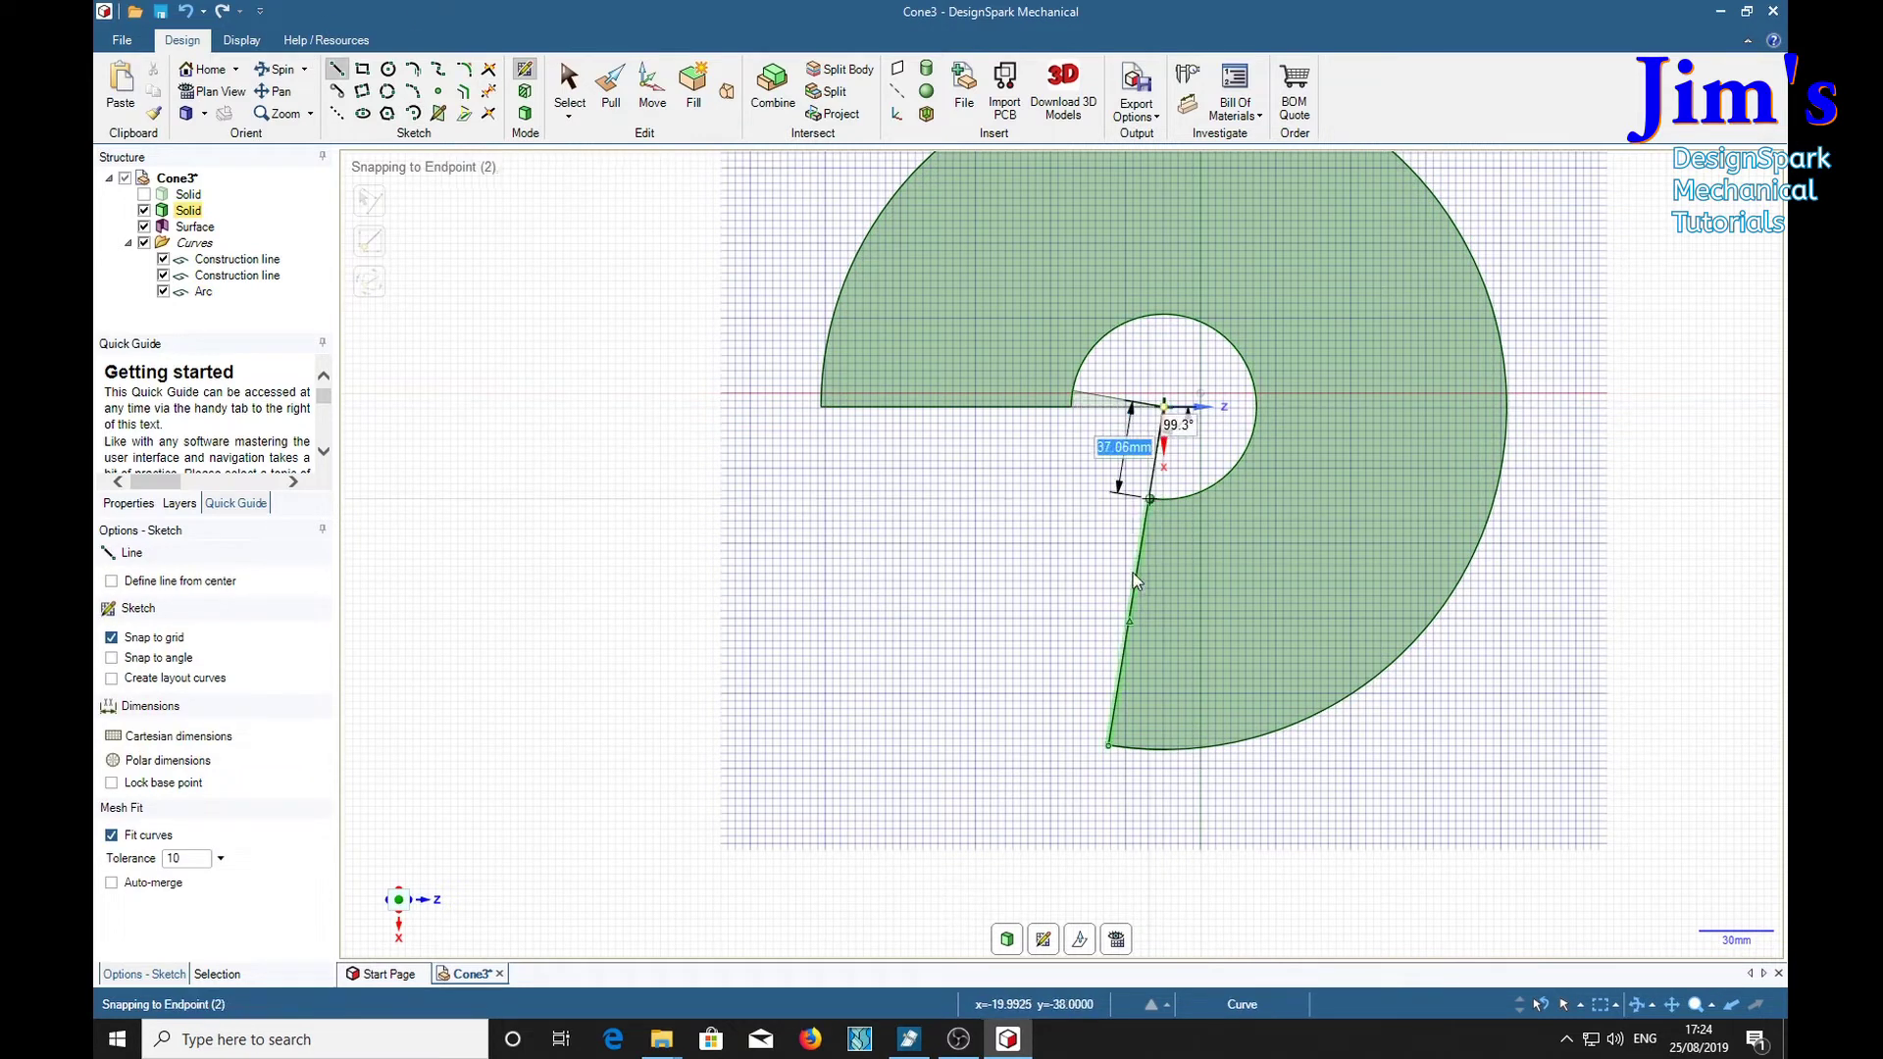
pyautogui.click(1114, 750)
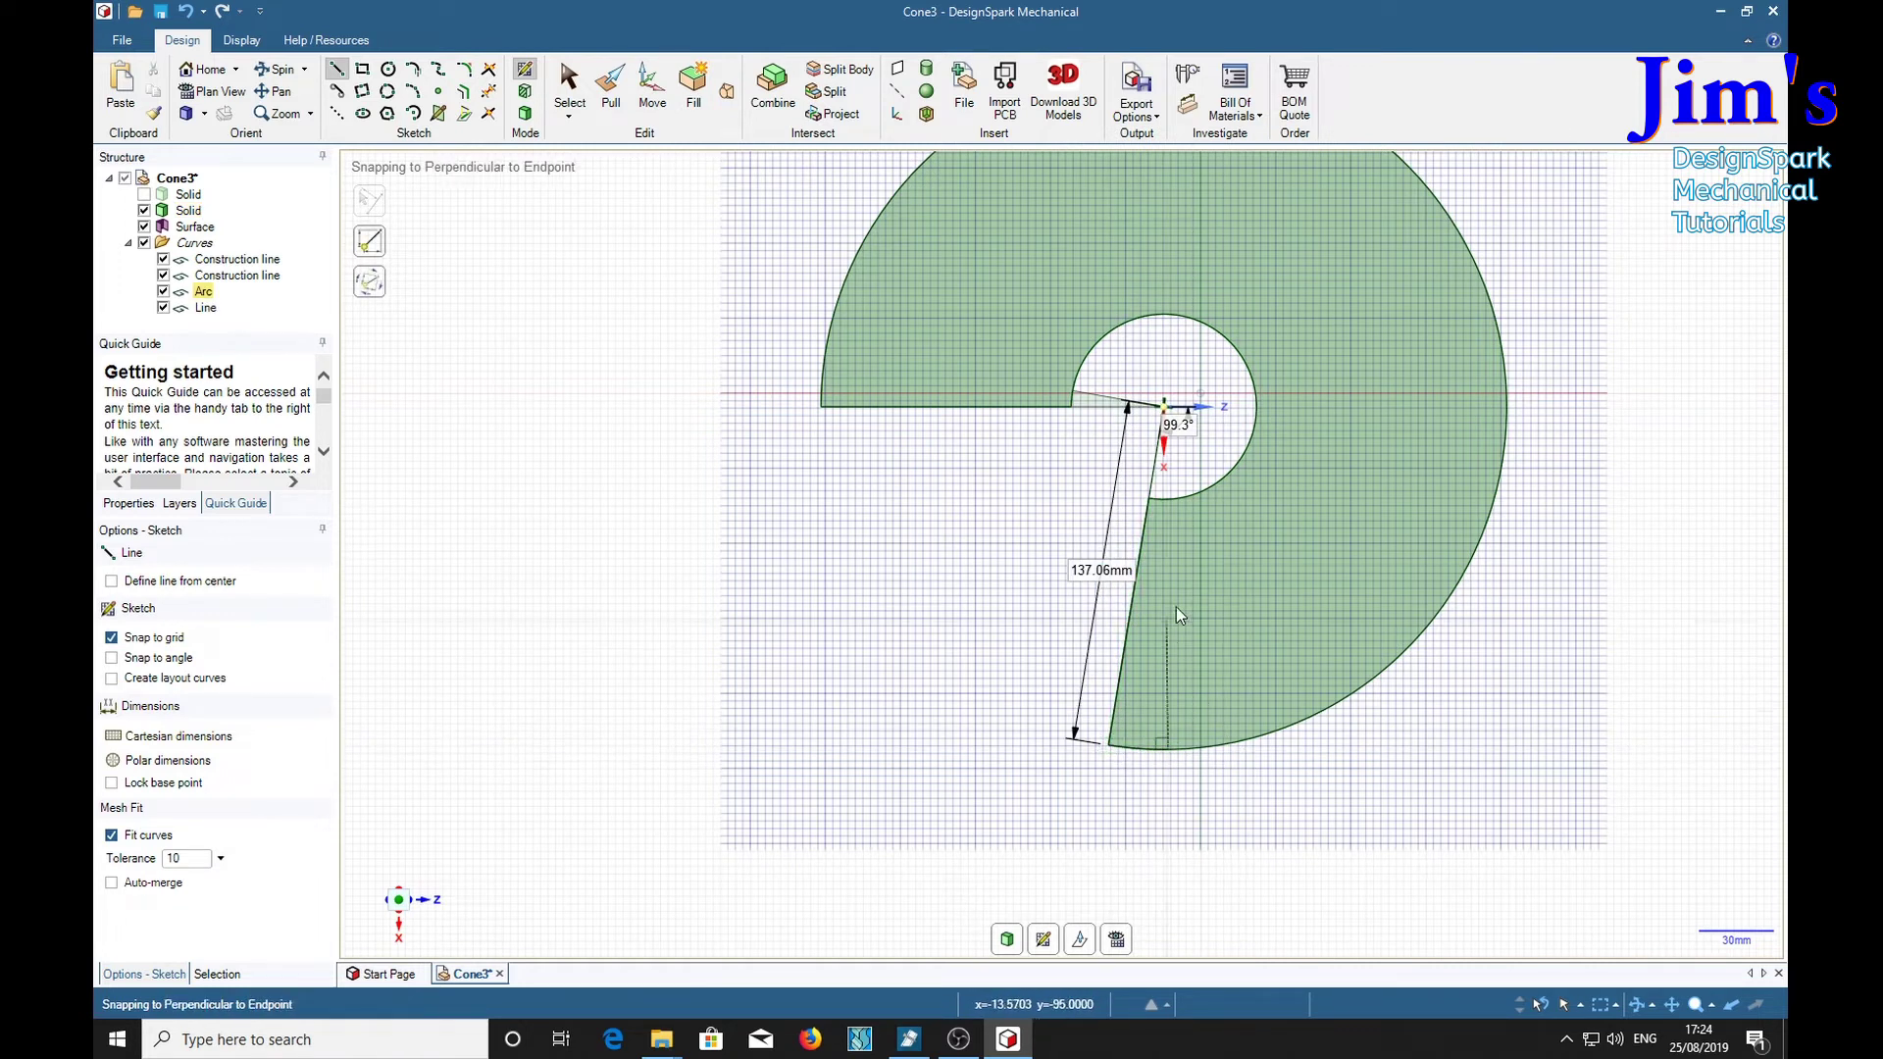
pyautogui.click(1173, 749)
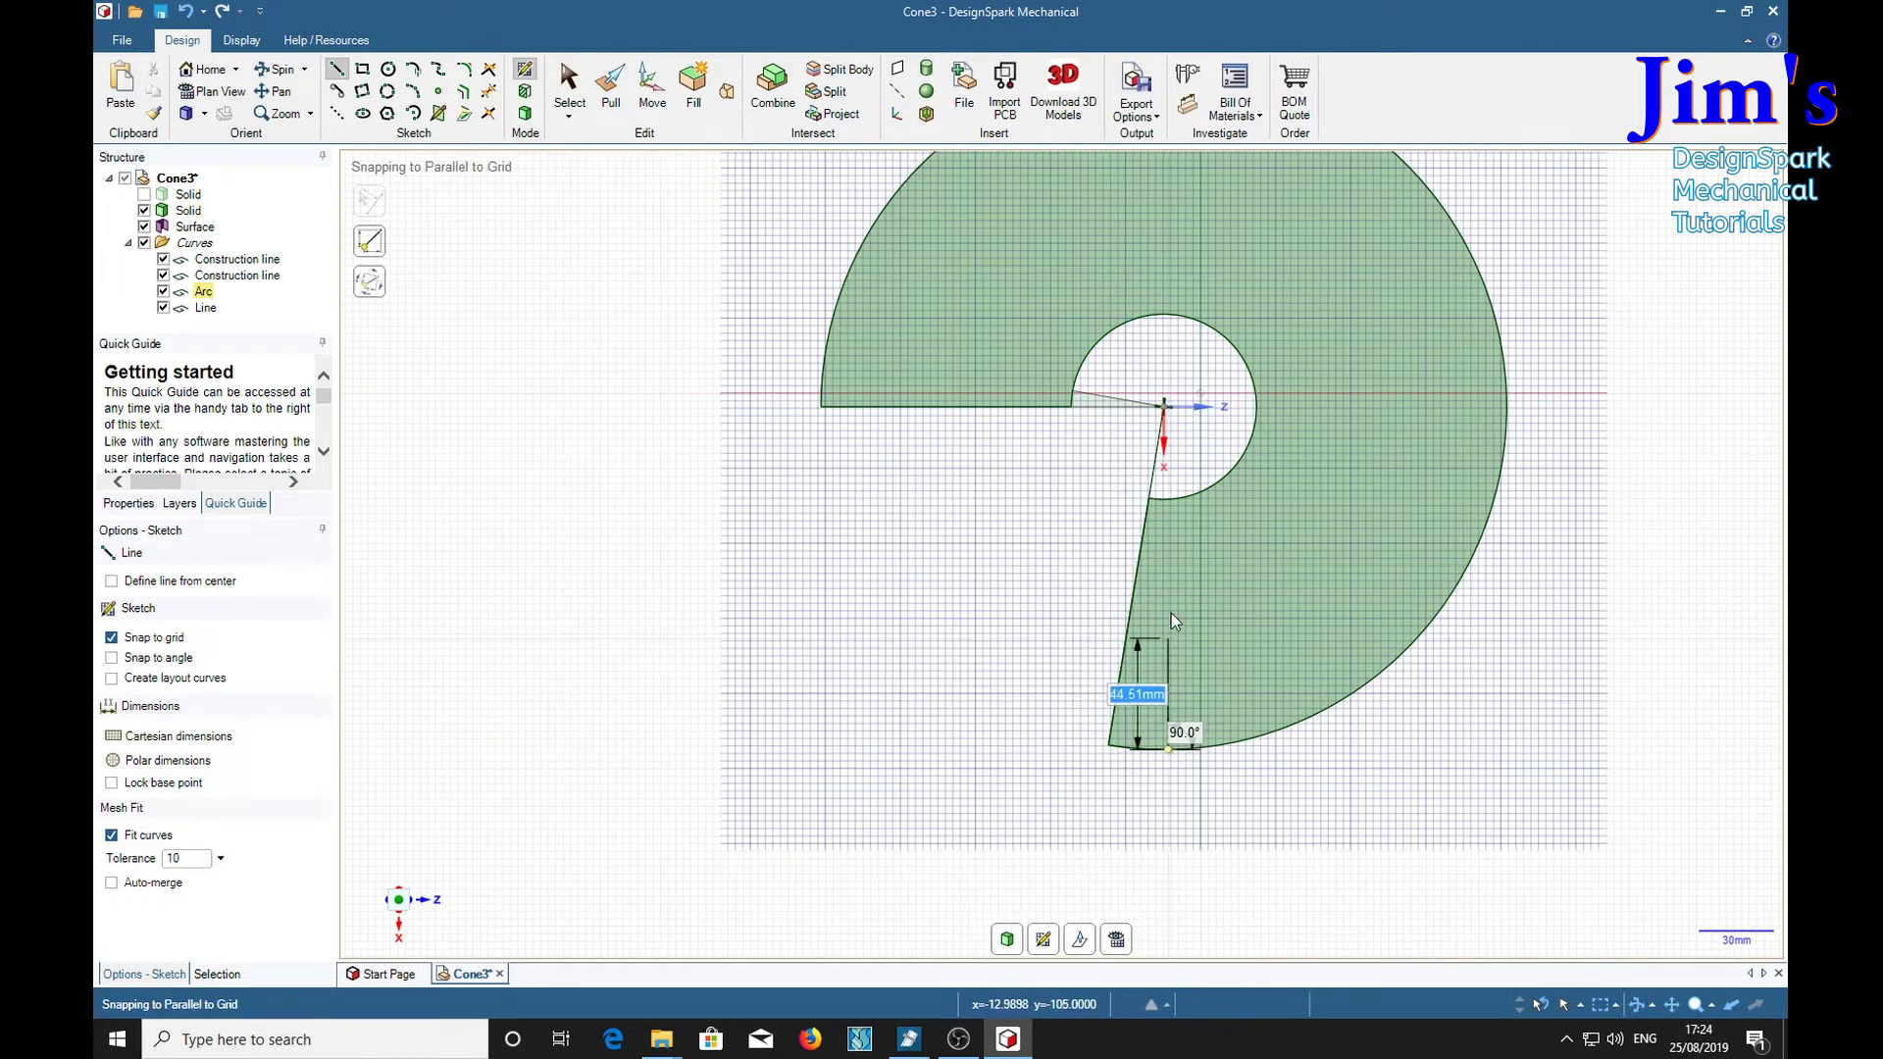
pyautogui.click(1166, 417)
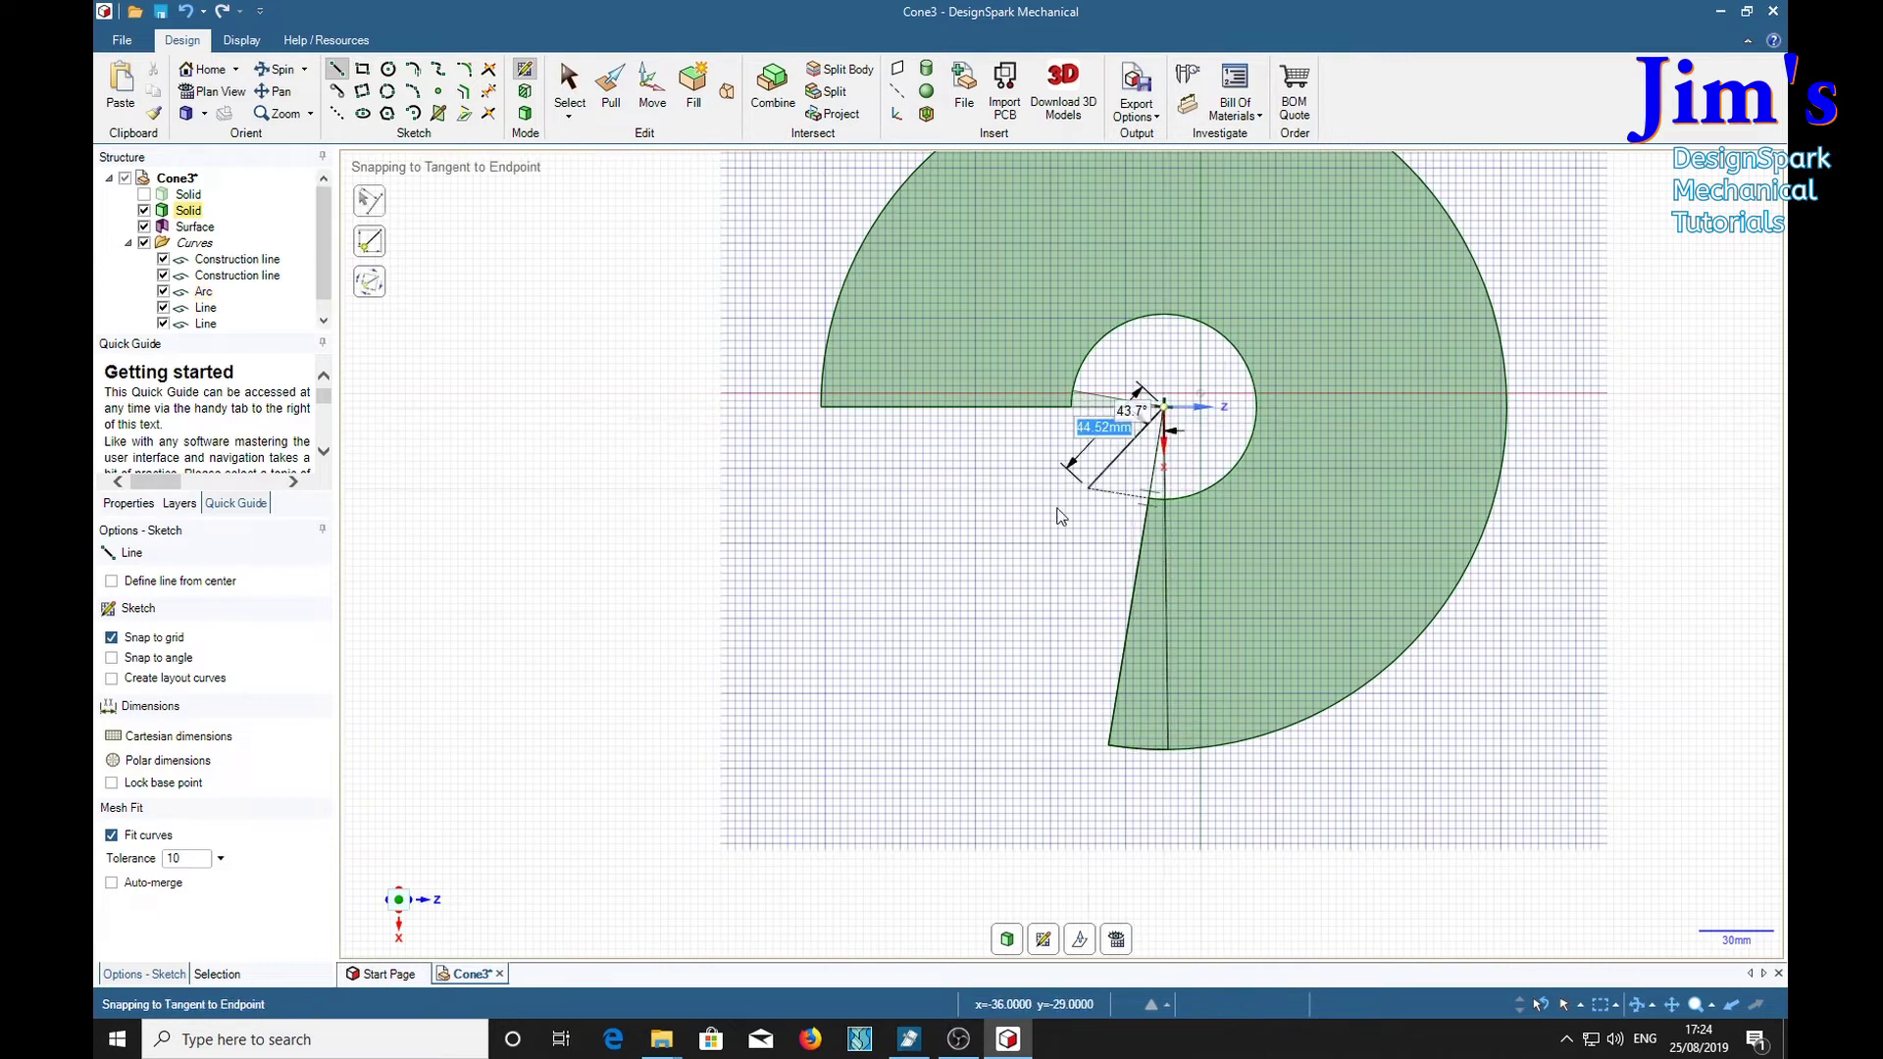
pyautogui.press('Escape')
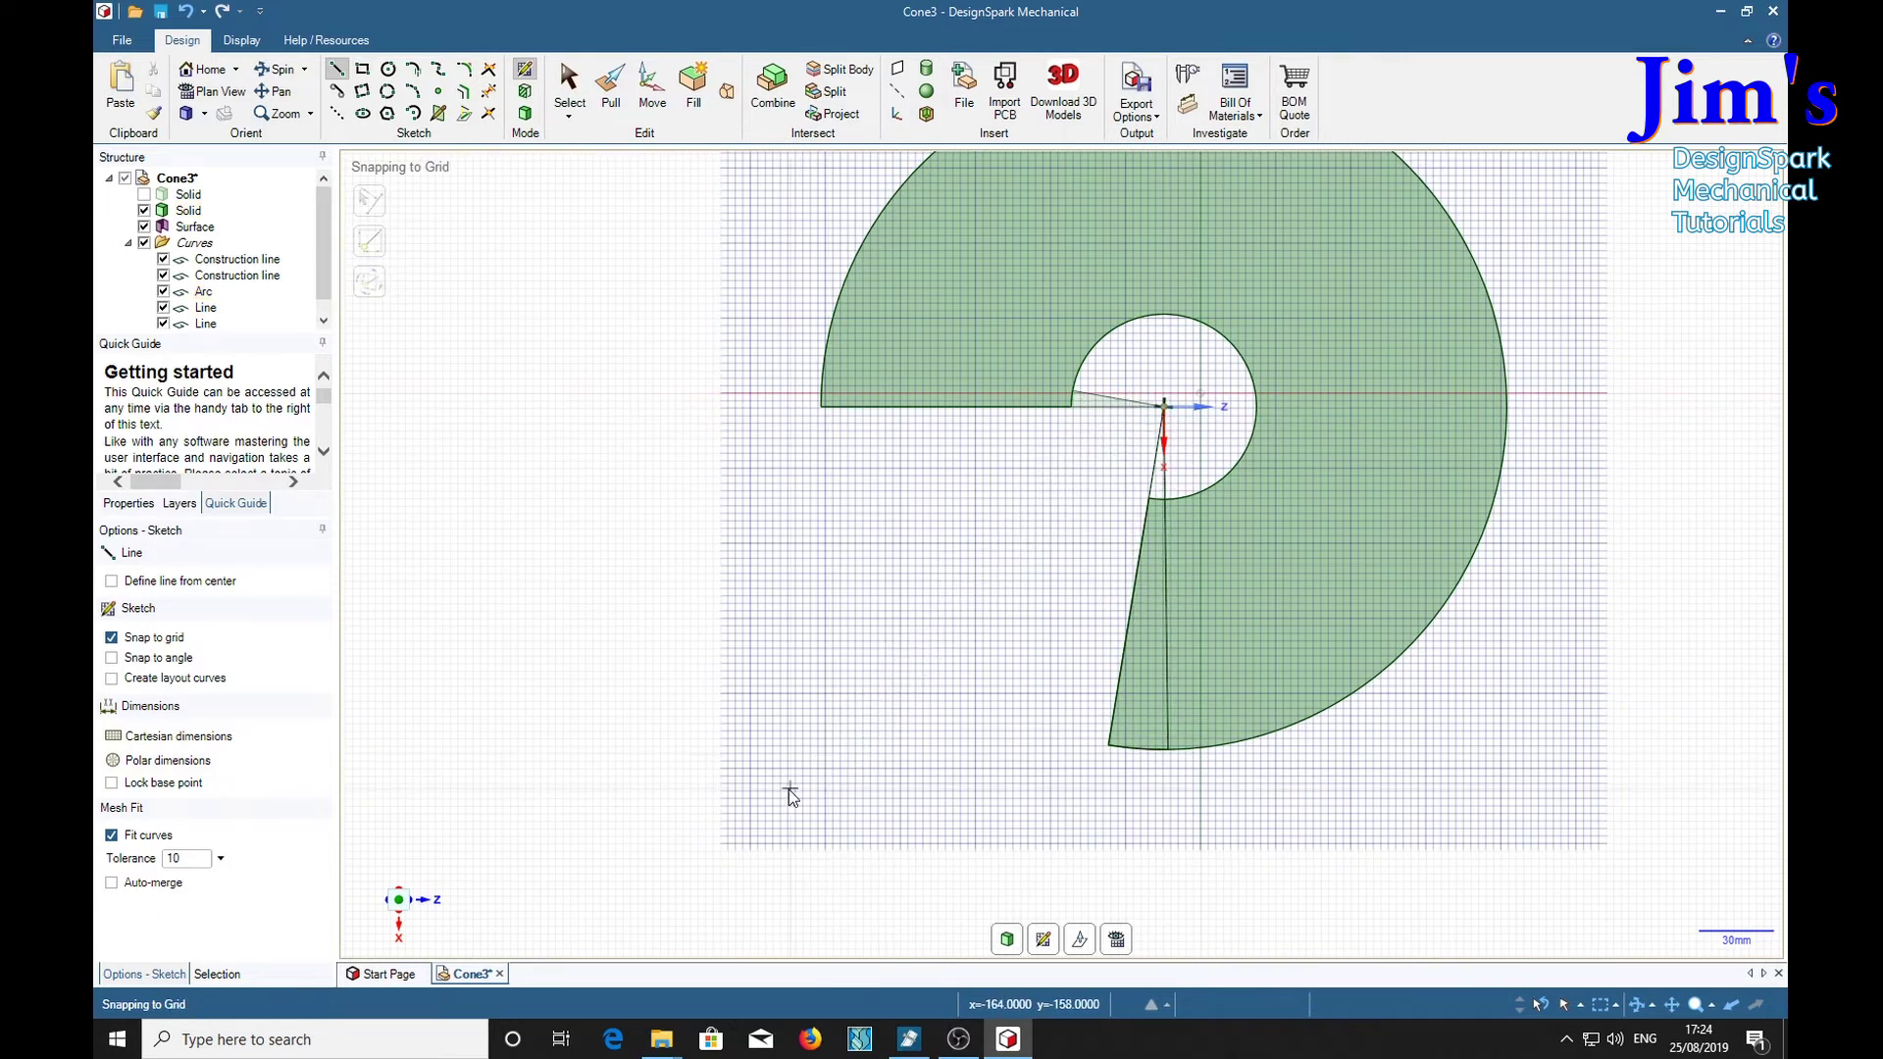
pyautogui.moveTo(785, 790)
pyautogui.mouseDown(button='middle')
pyautogui.moveTo(840, 714)
pyautogui.moveTo(804, 743)
pyautogui.mouseUp(button='middle')
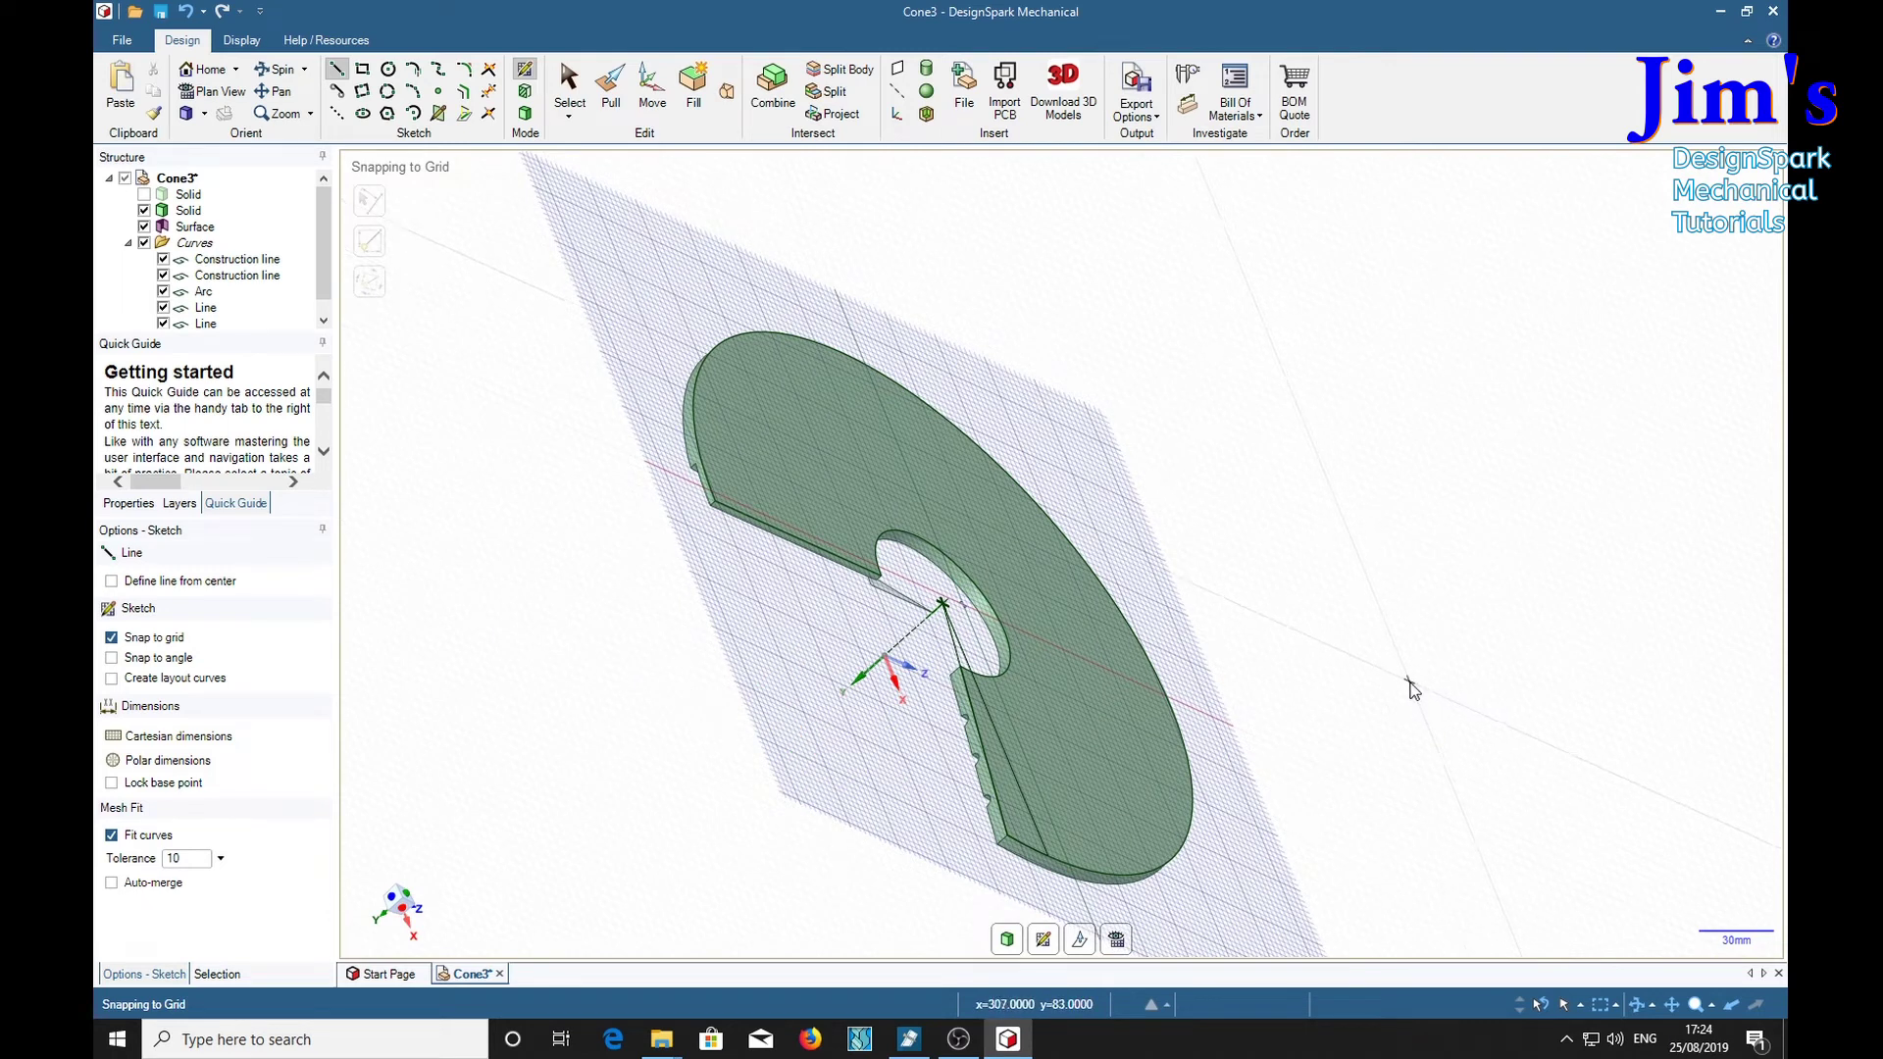
pyautogui.press('p')
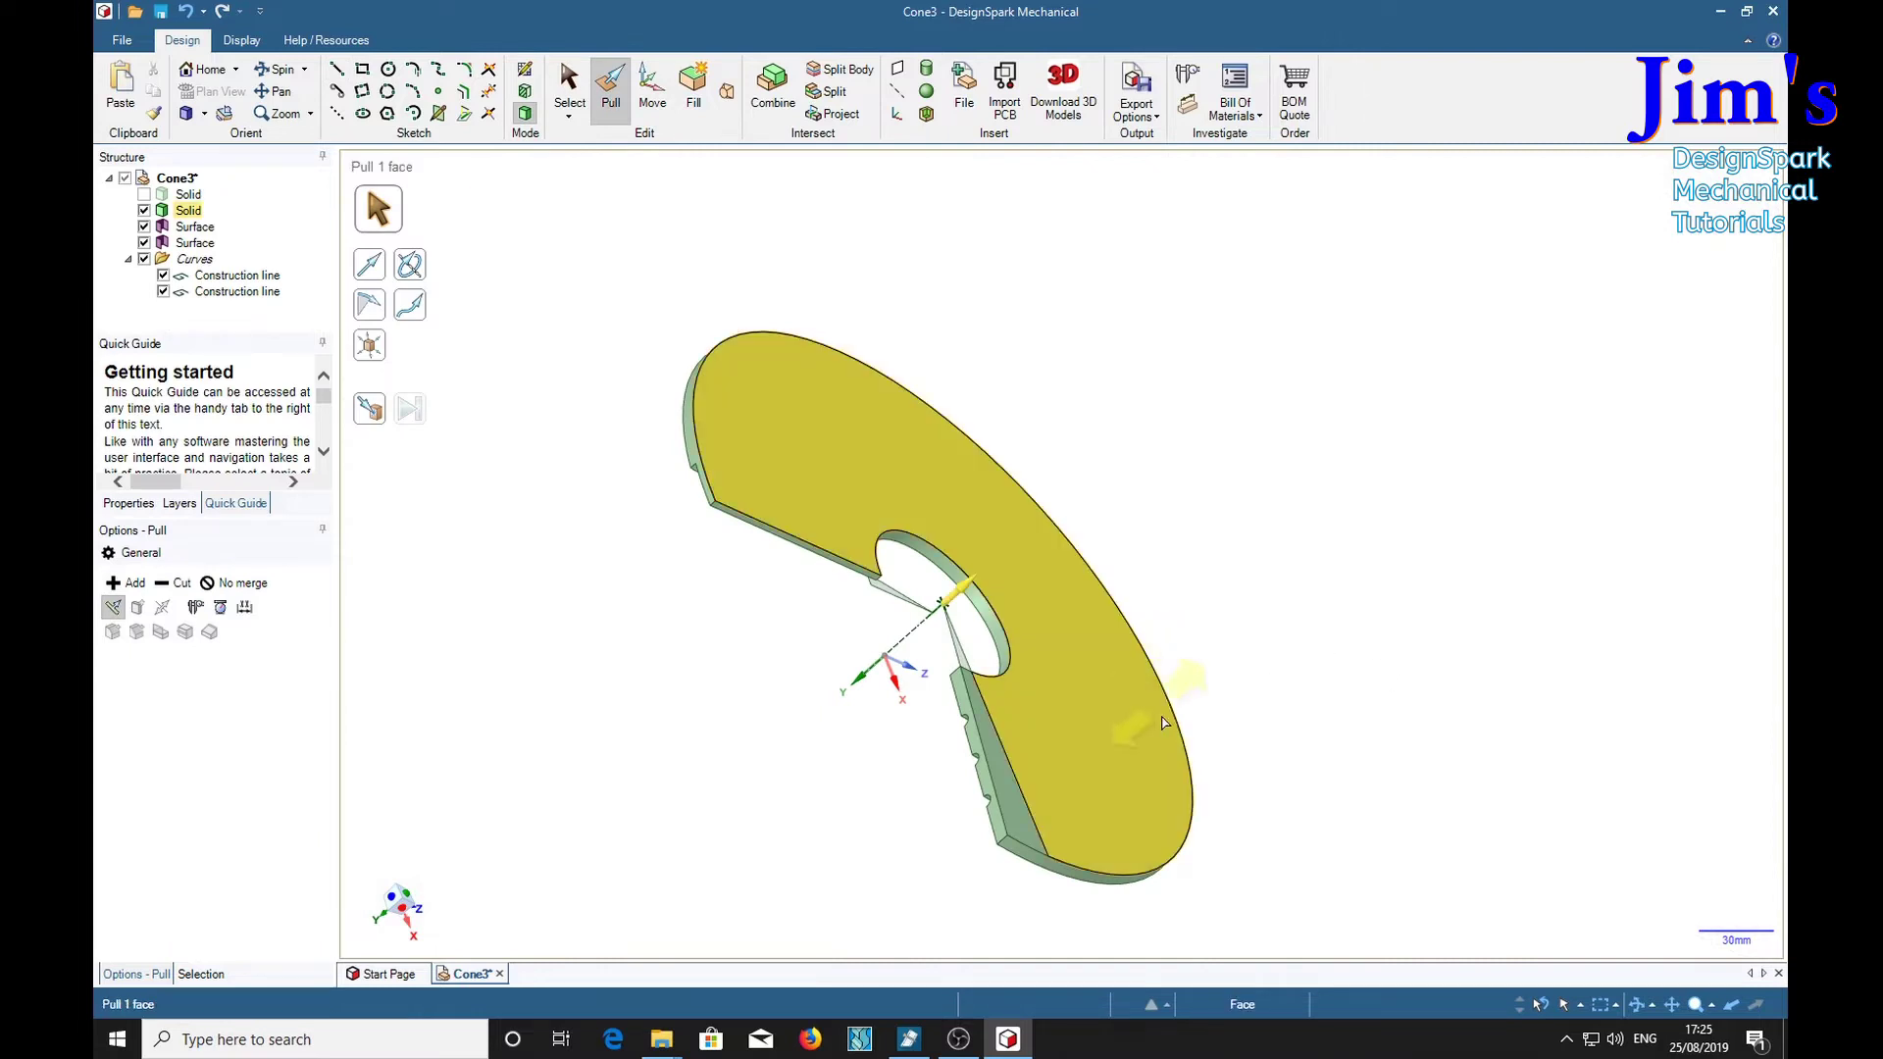
# Pull the narrow wedge face 3 mm down into the pattern's thickness.
pyautogui.moveTo(1206, 496); pyautogui.dragTo(992, 425, button='middle')
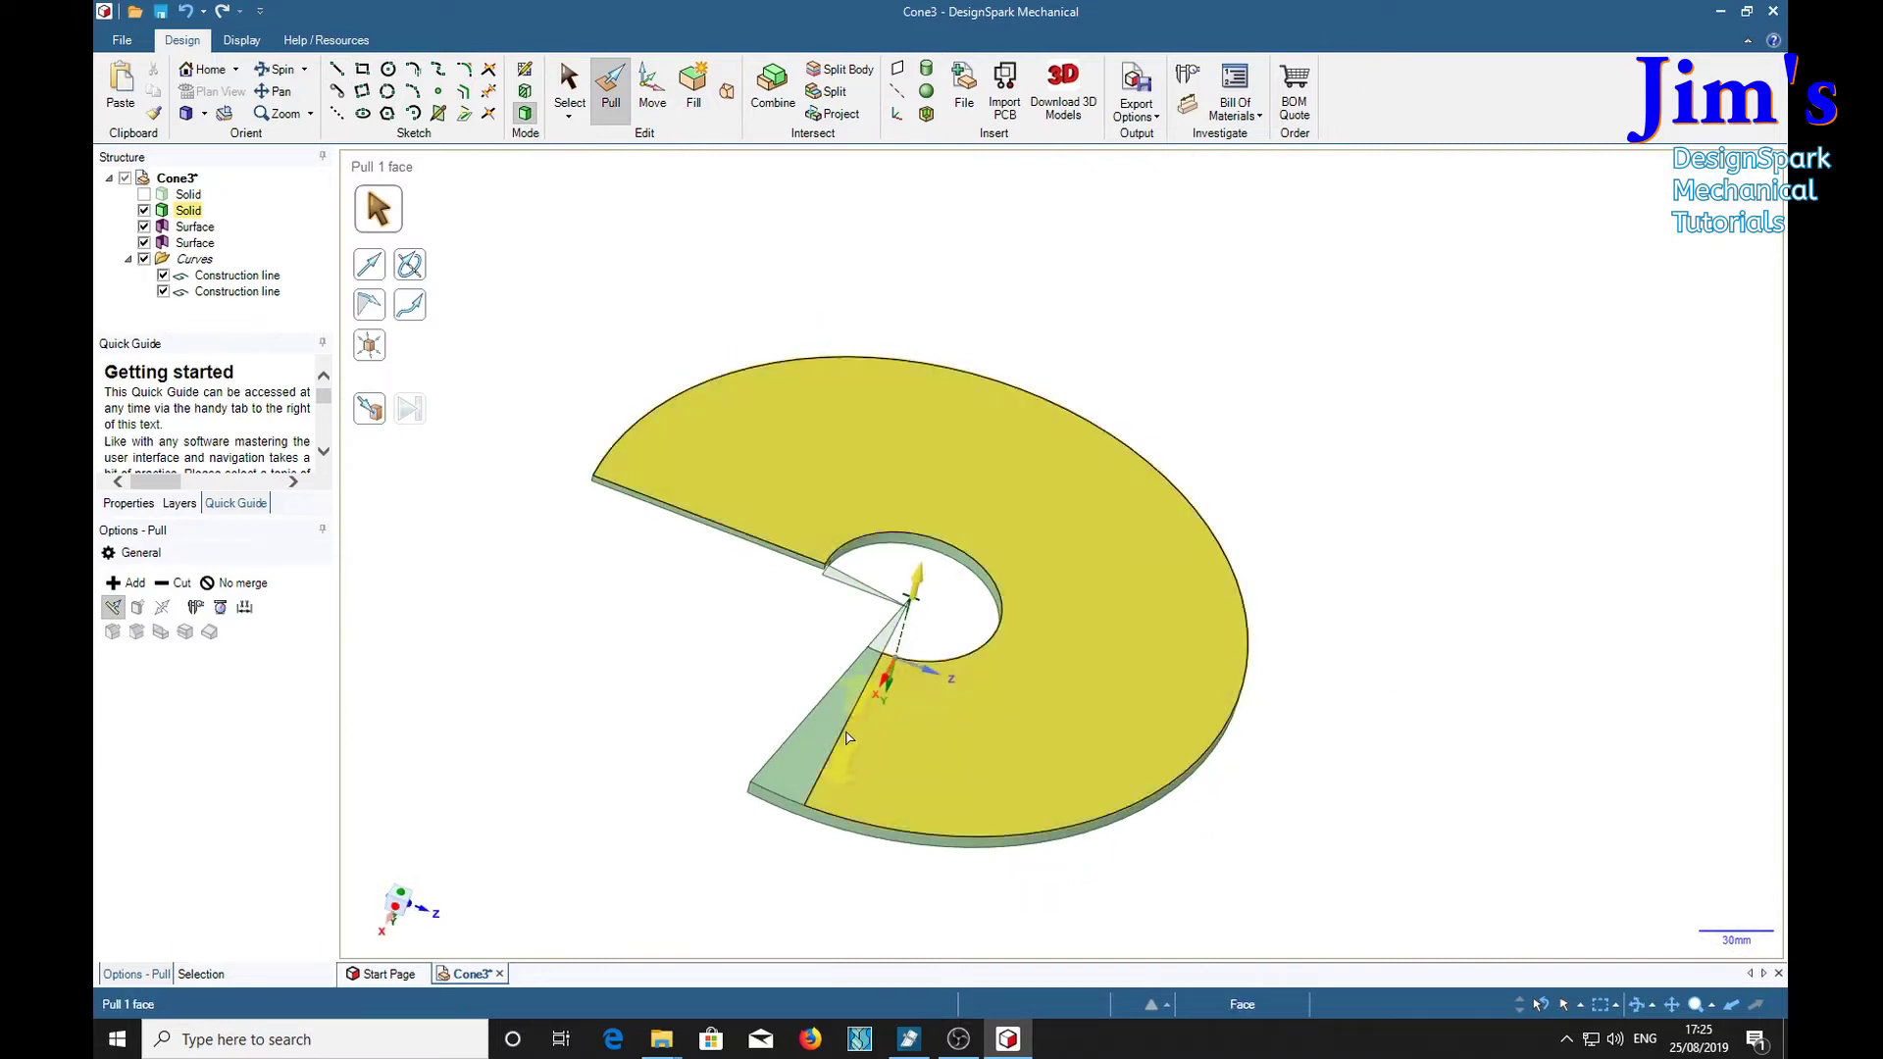
pyautogui.click(817, 745)
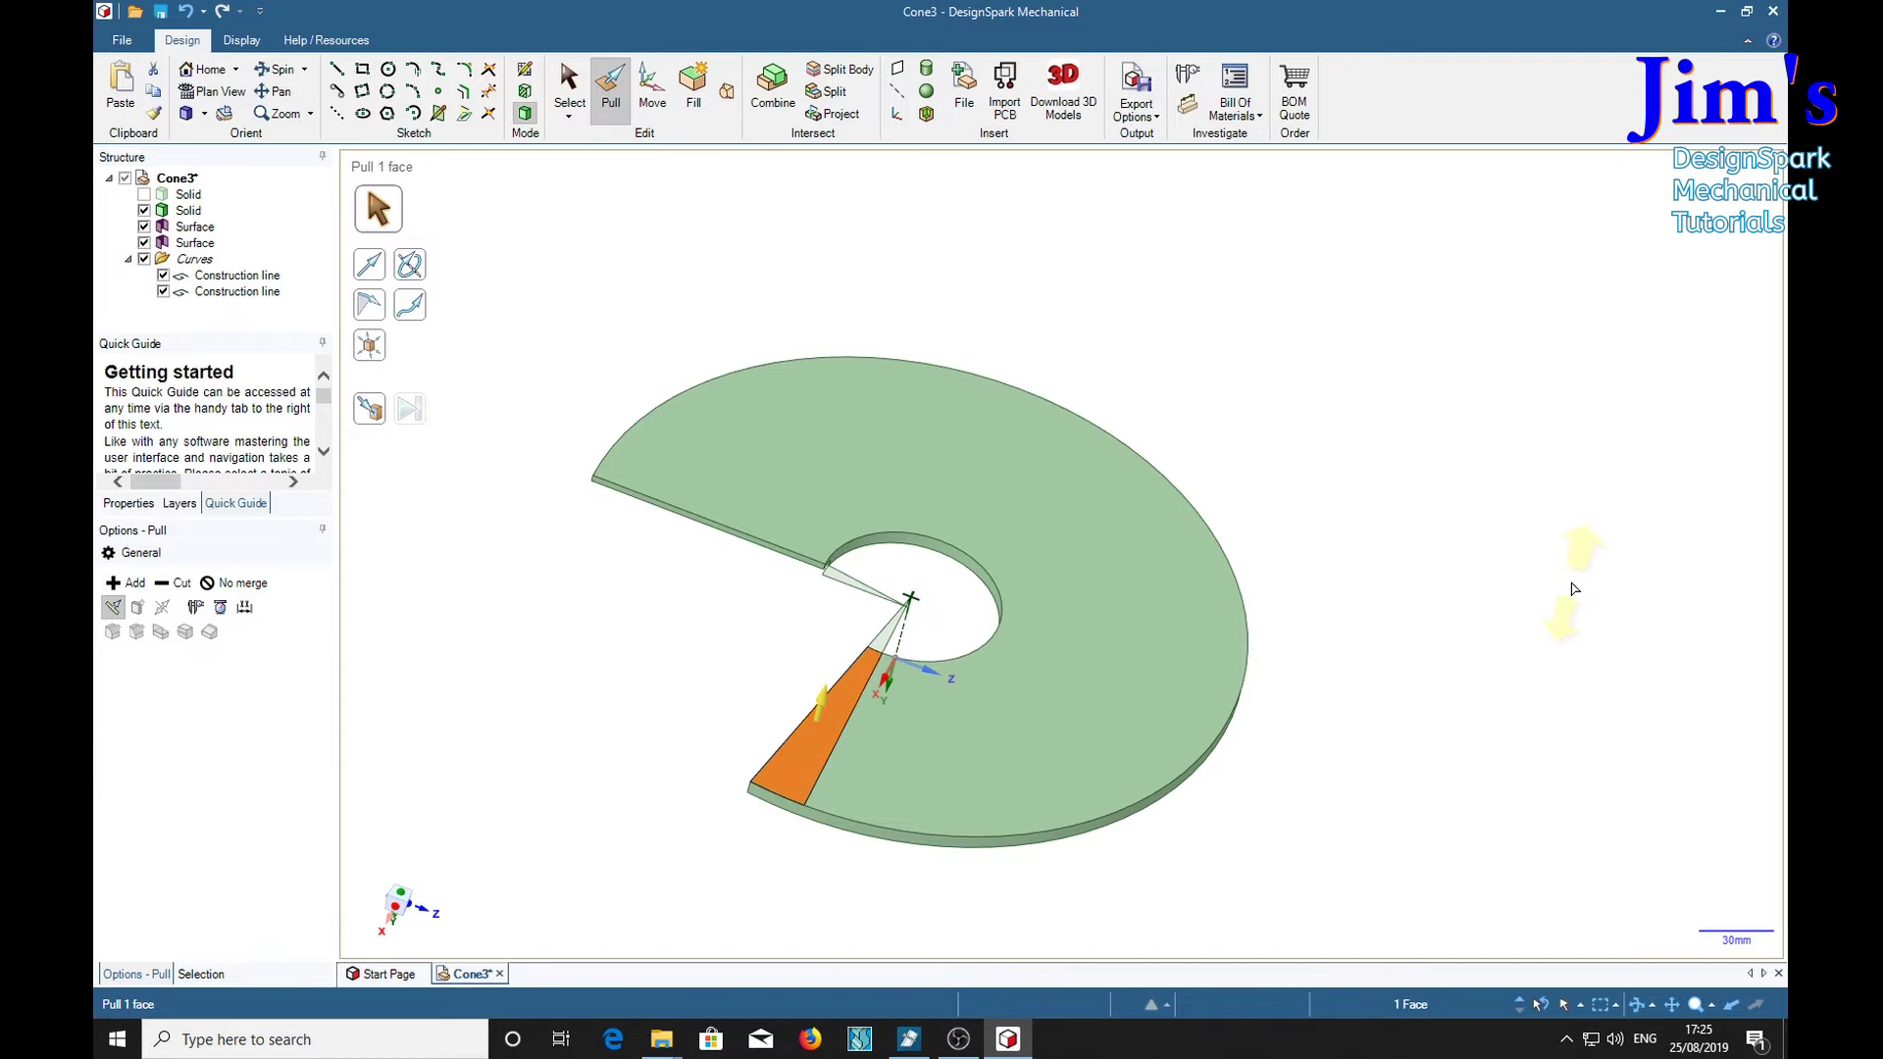
pyautogui.write('-3')
pyautogui.press('Return')
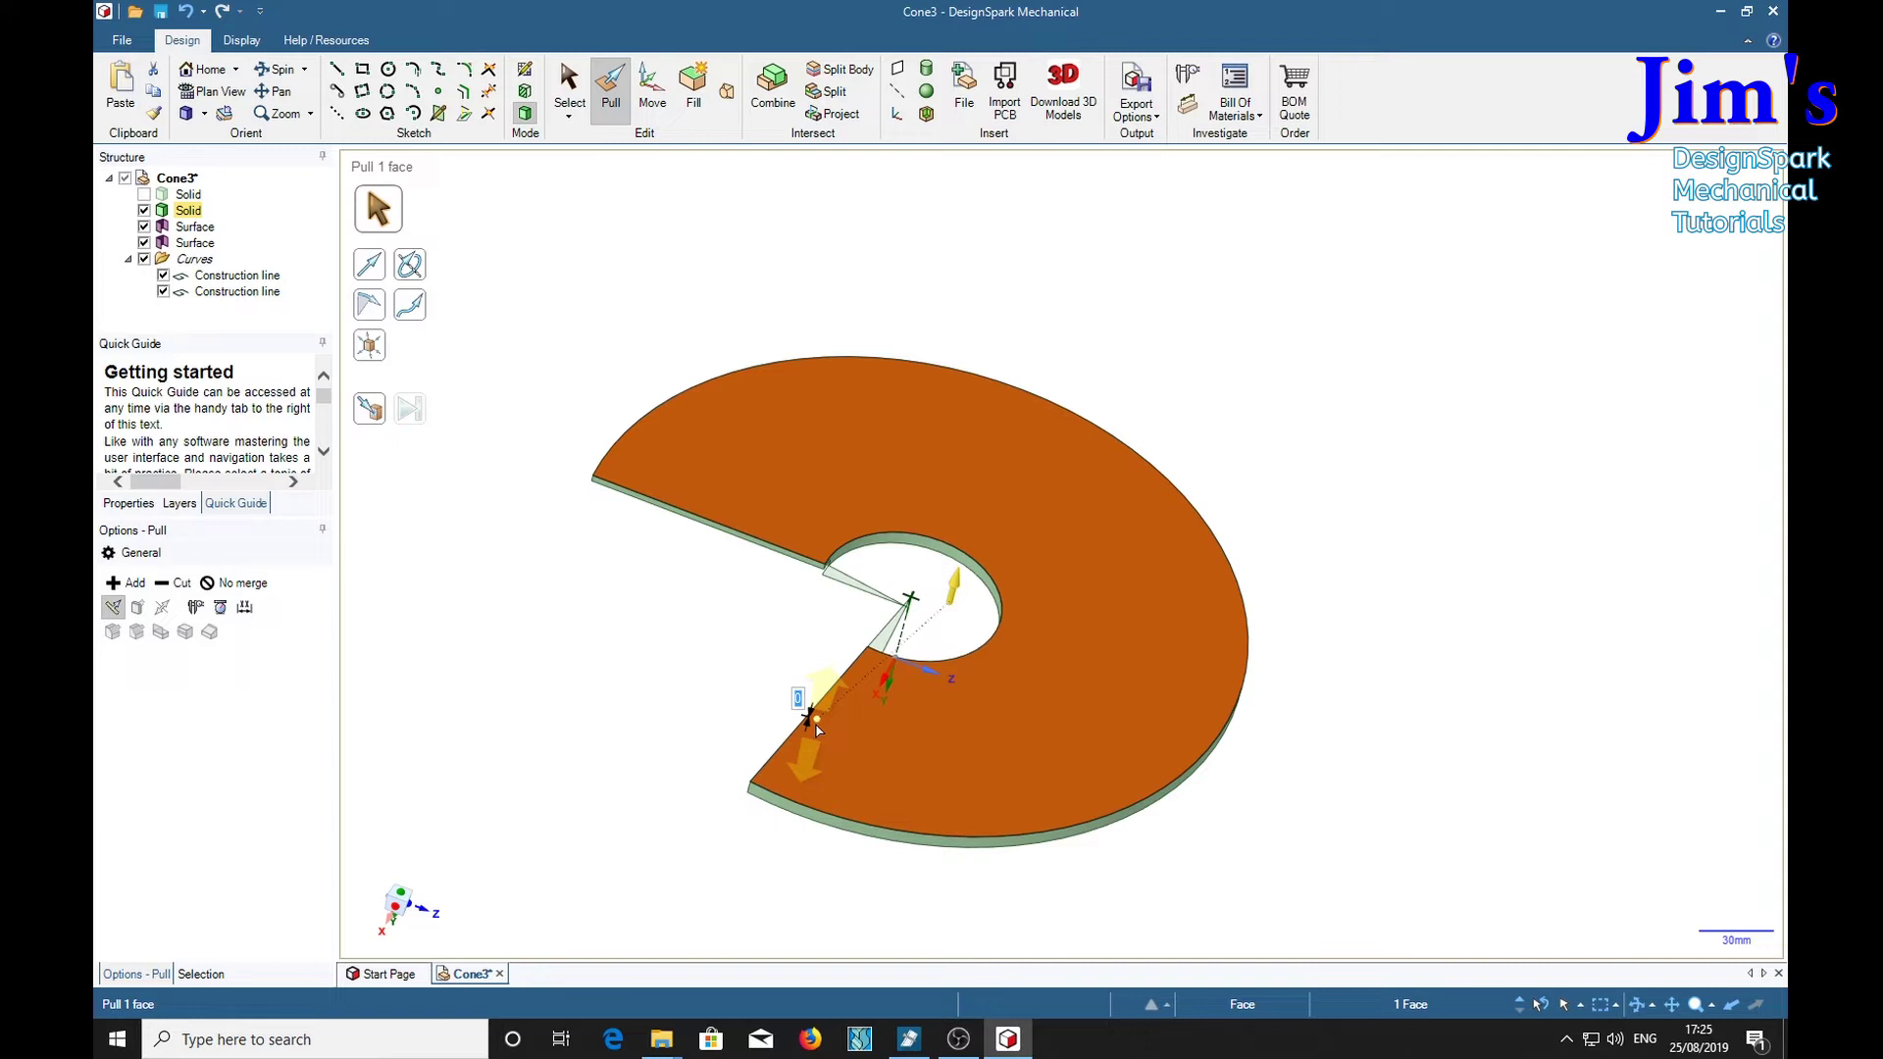
# Reselect the narrow wedge face and inspect the part's edge, underside and grooves.
pyautogui.keyDown('ctrl'); pyautogui.click(816, 727); pyautogui.keyUp('ctrl')
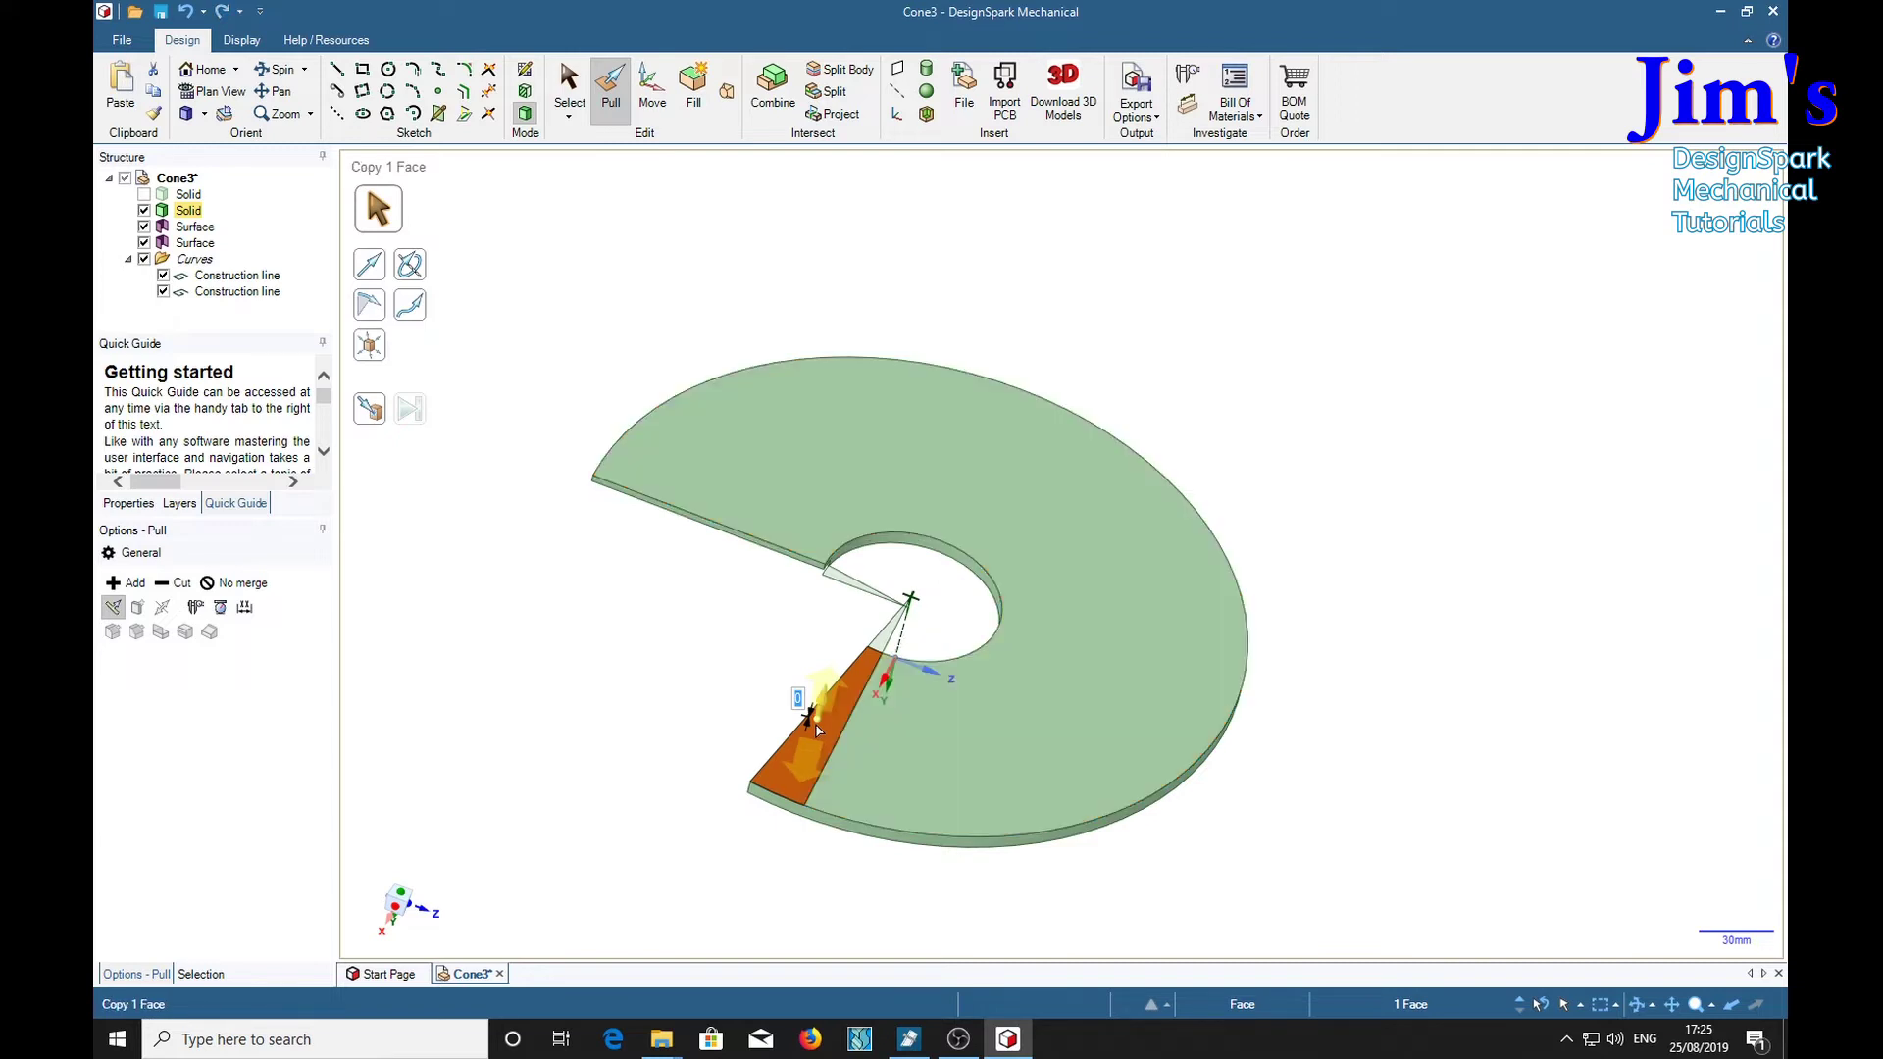
pyautogui.moveTo(702, 895); pyautogui.dragTo(929, 839, button='middle')
pyautogui.scroll(3, 986, 726)
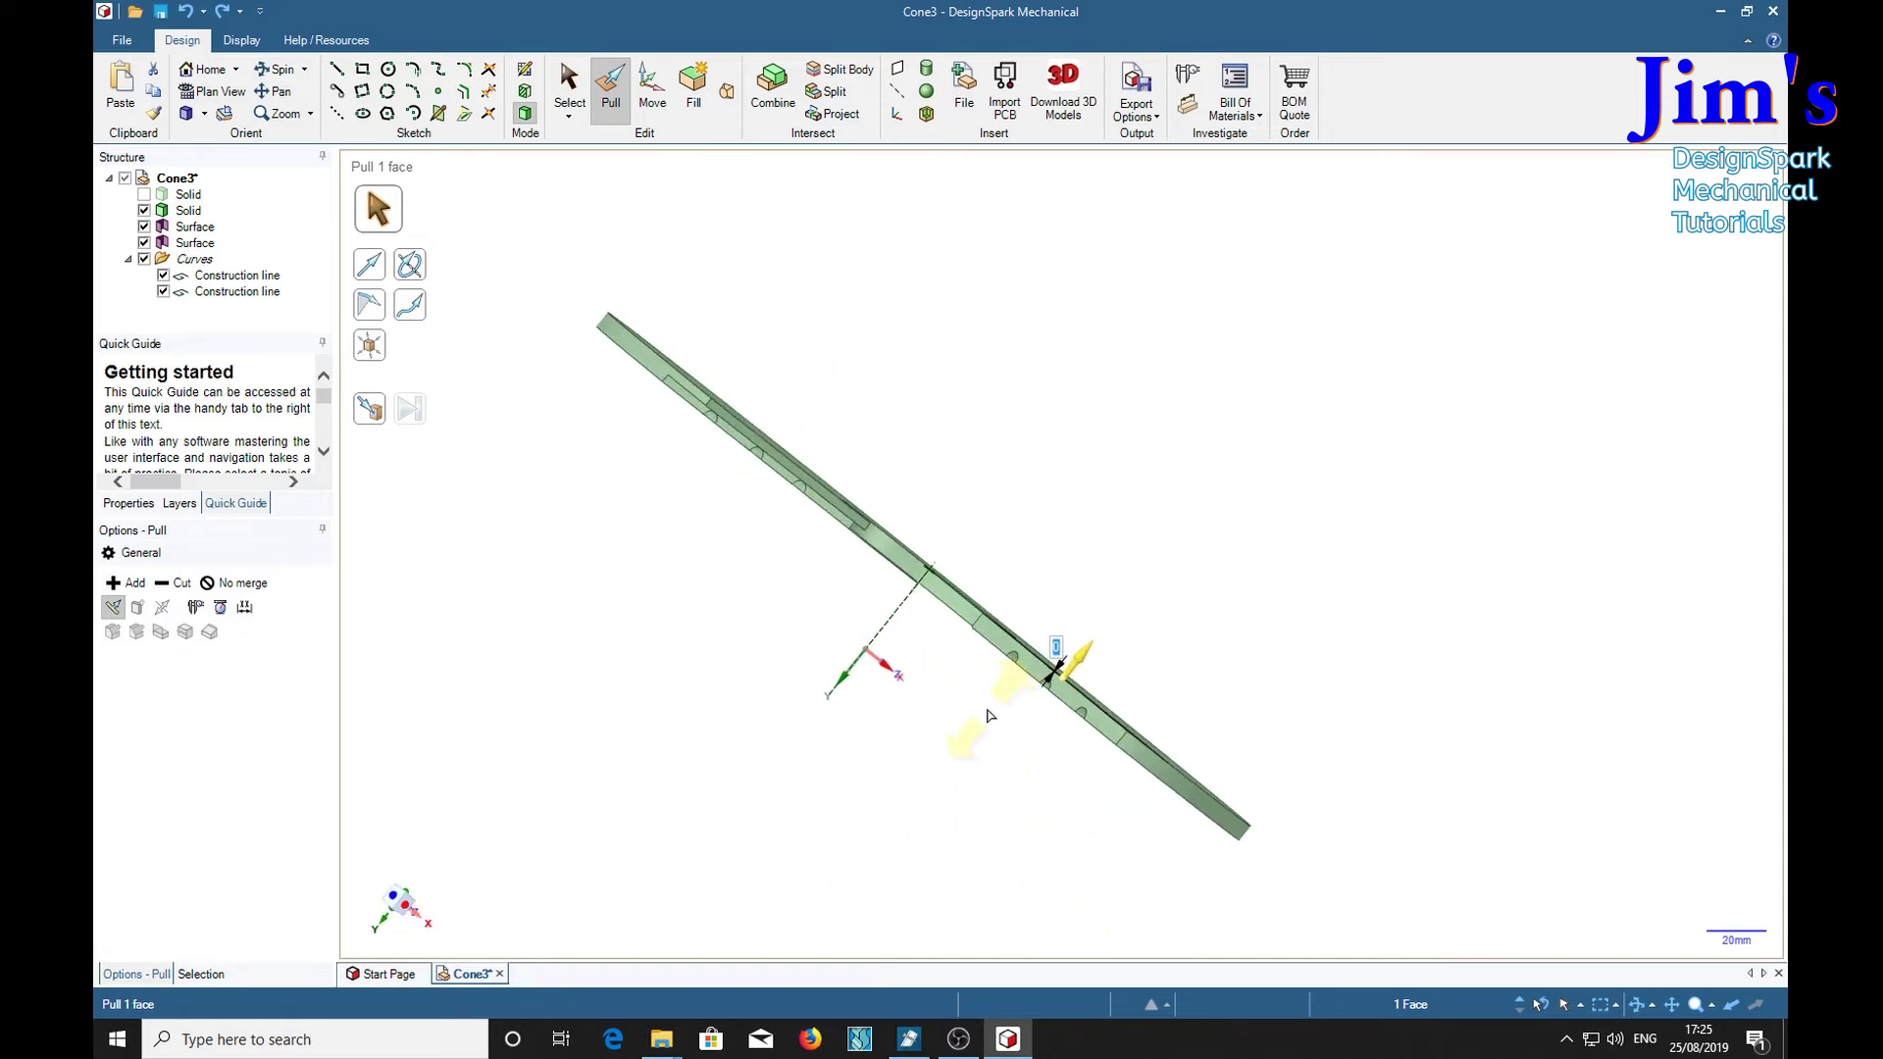
pyautogui.scroll(2, 976, 723)
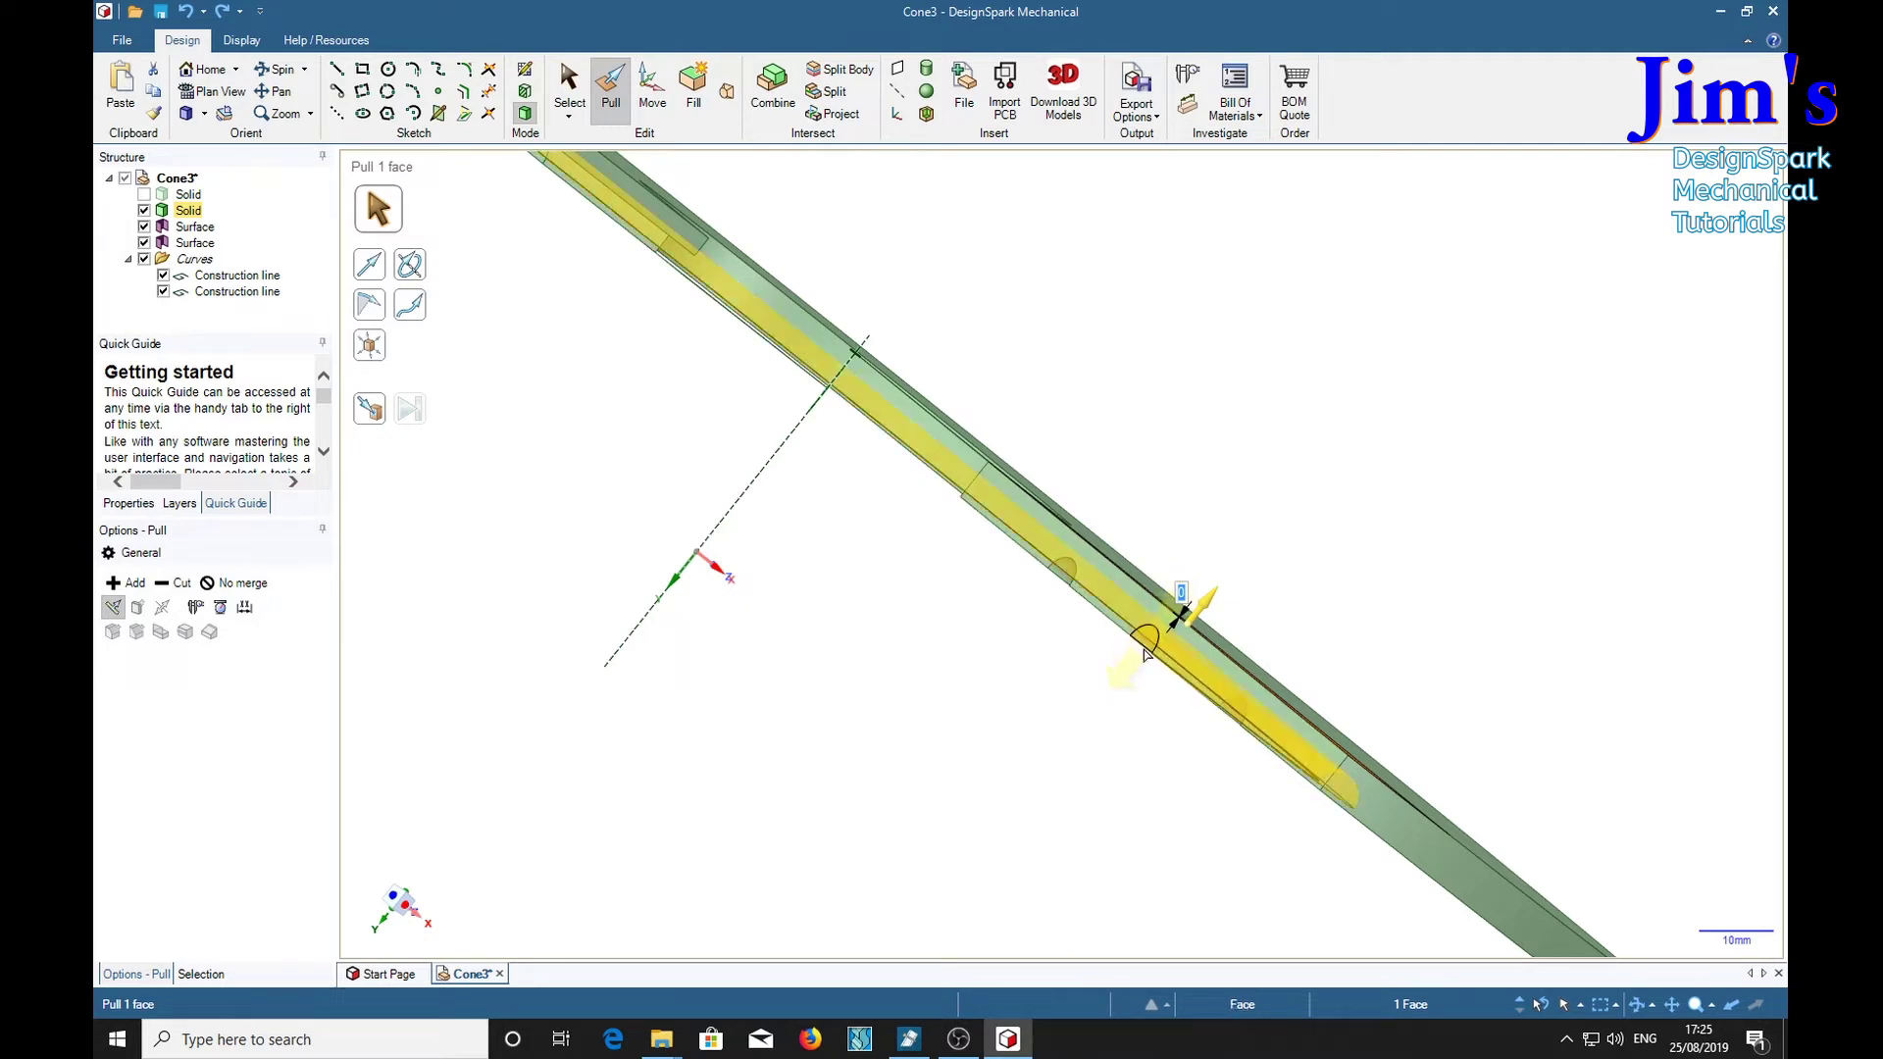
pyautogui.scroll(5, 1147, 647)
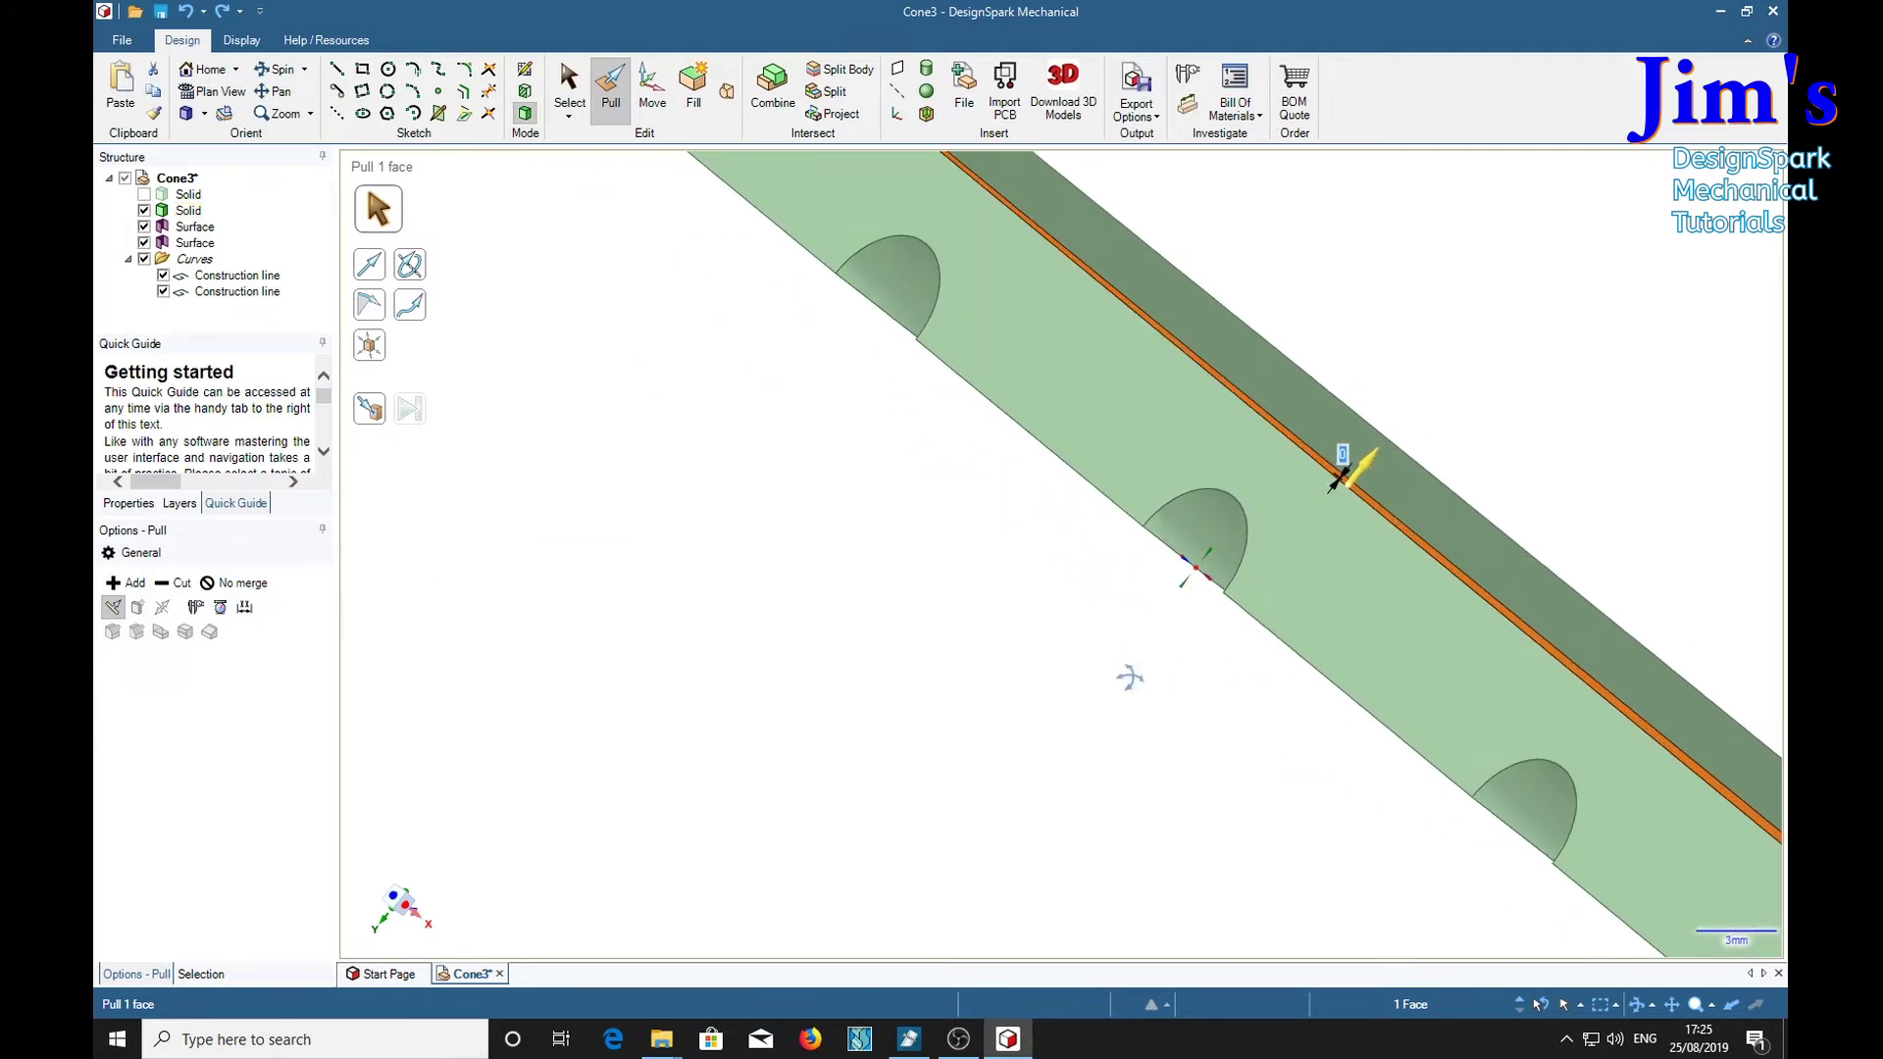
pyautogui.moveTo(1127, 673); pyautogui.dragTo(1185, 731, button='middle')
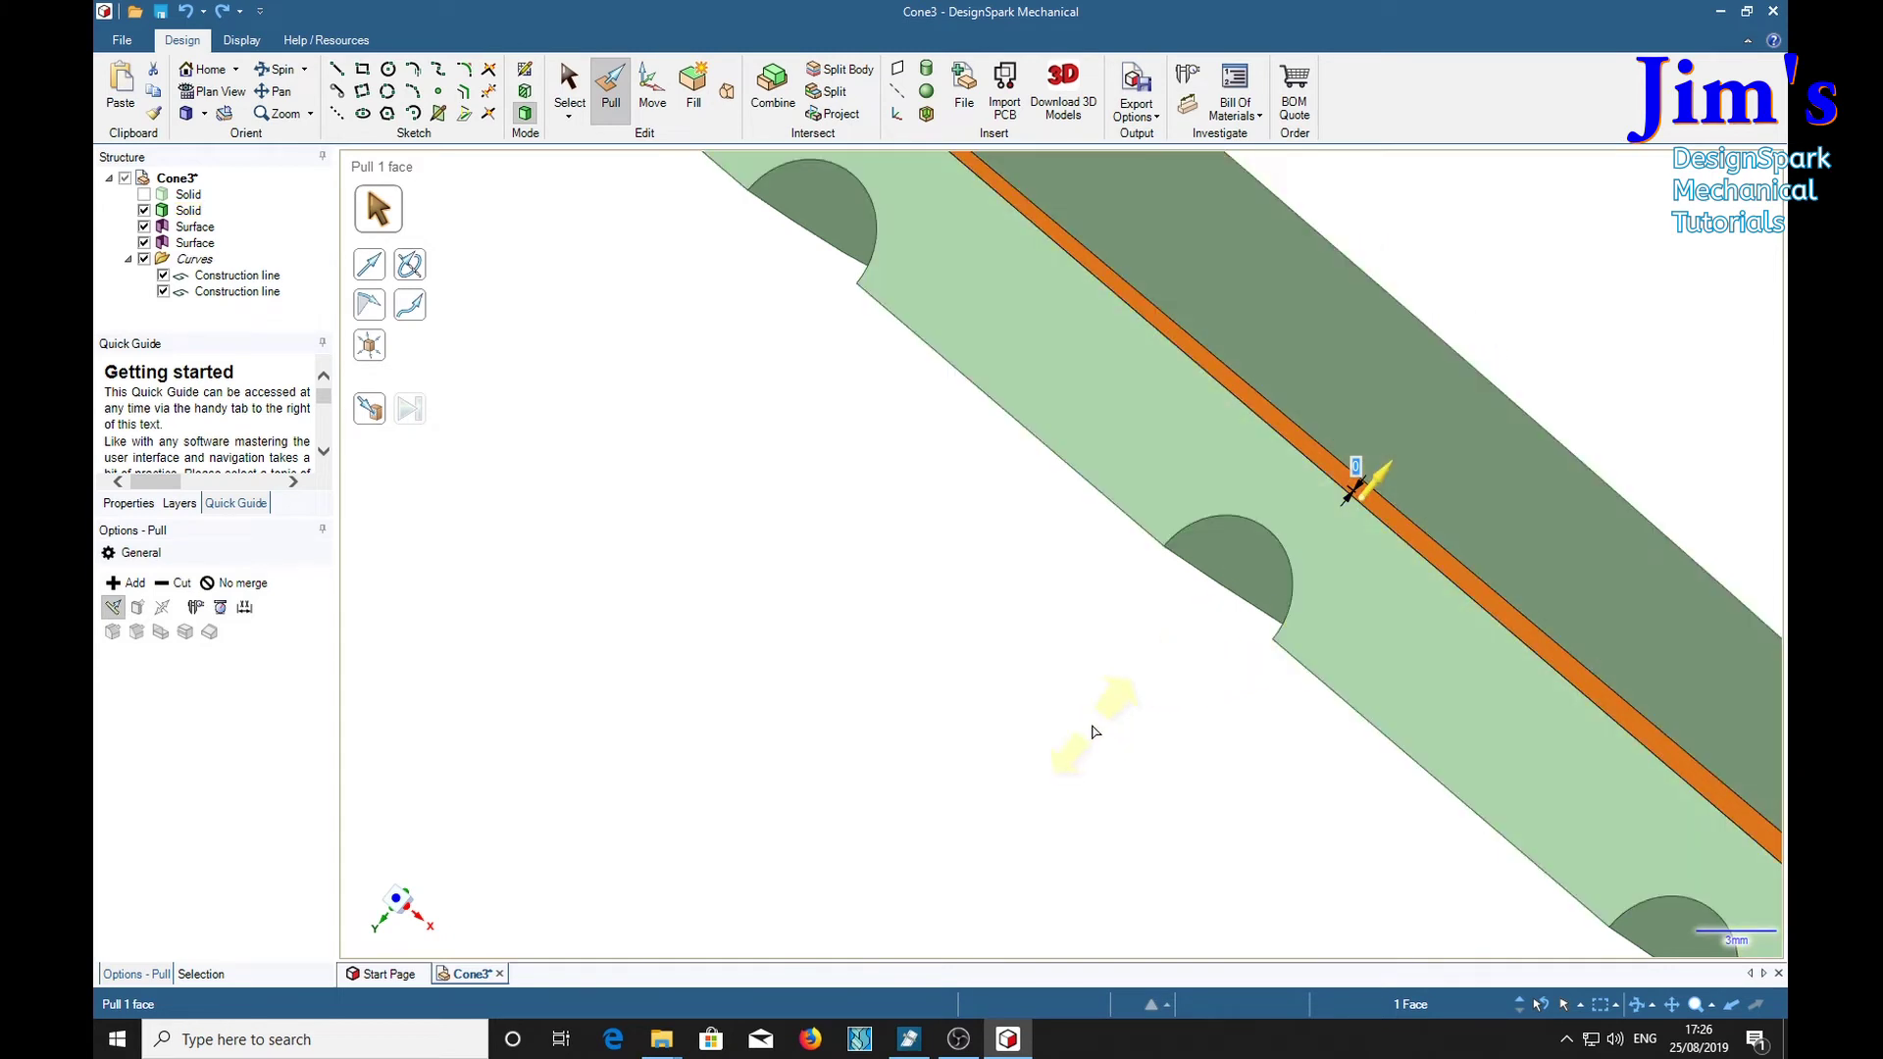
pyautogui.scroll(-5, 1082, 682)
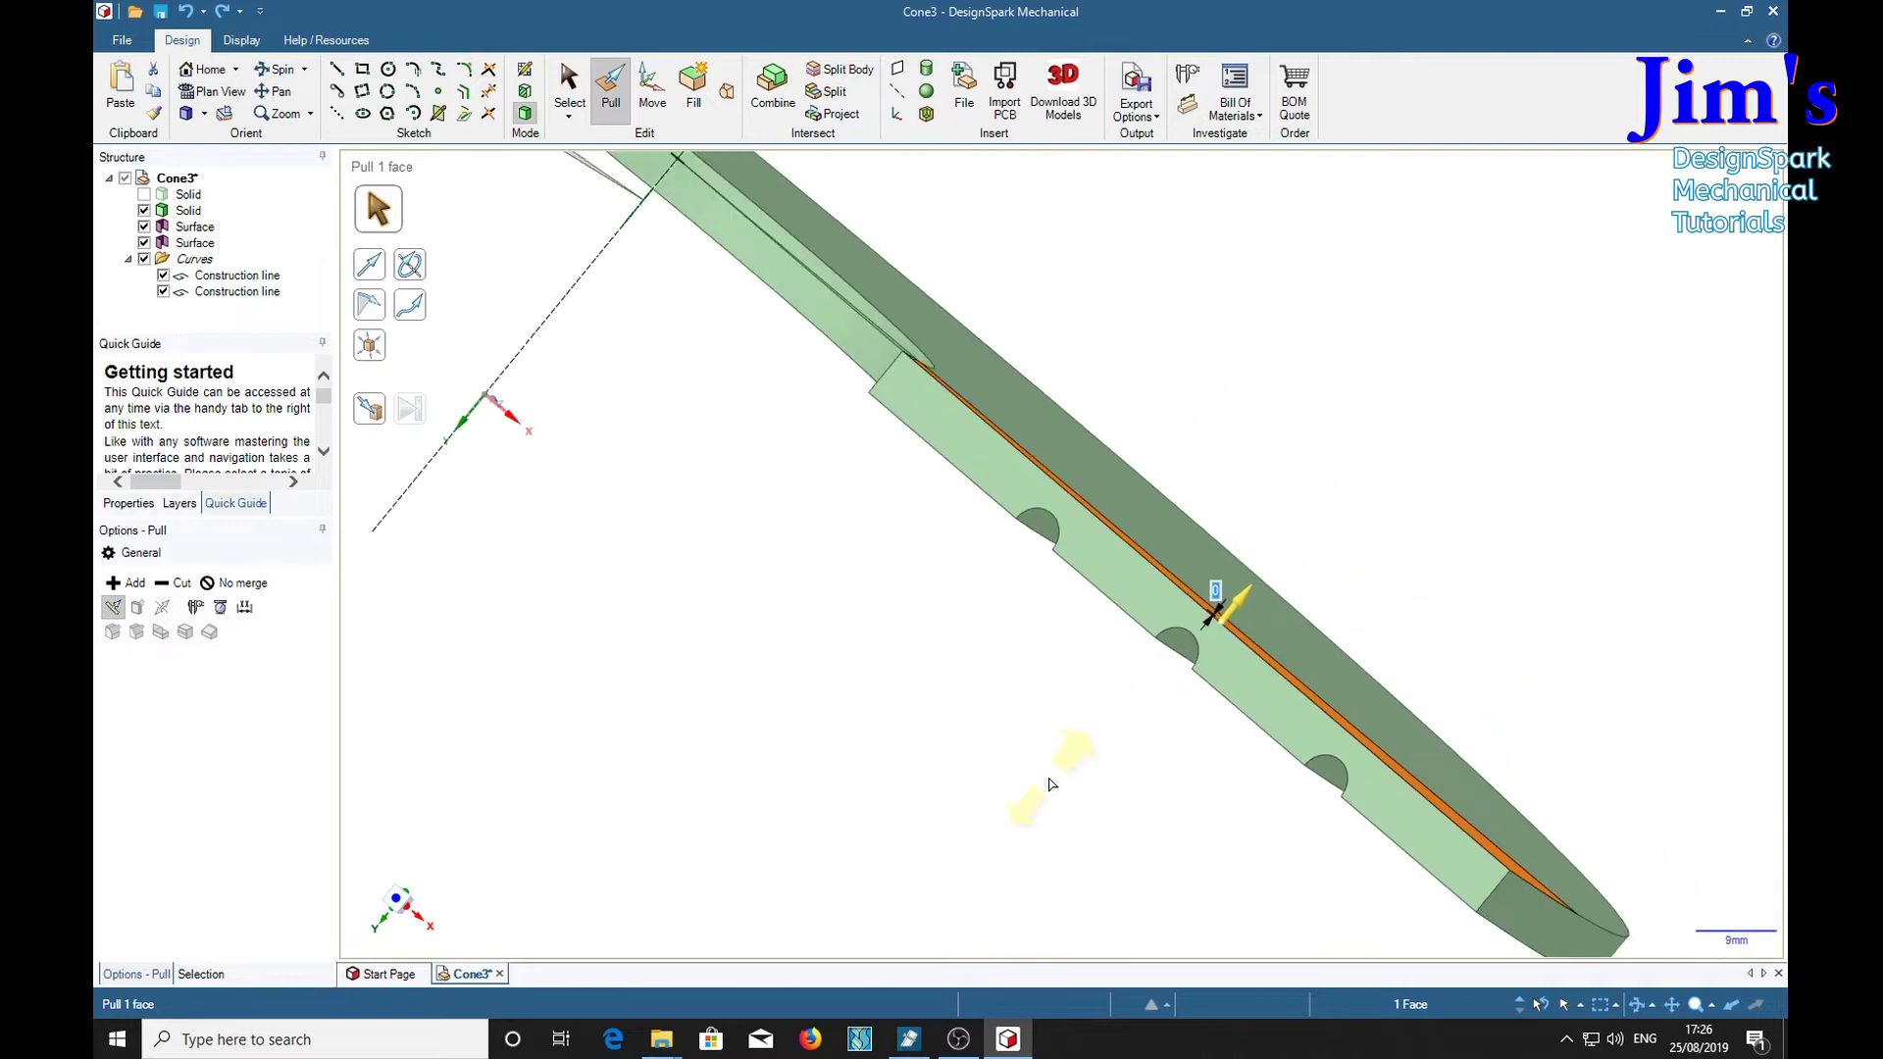
pyautogui.scroll(-1, 1048, 785)
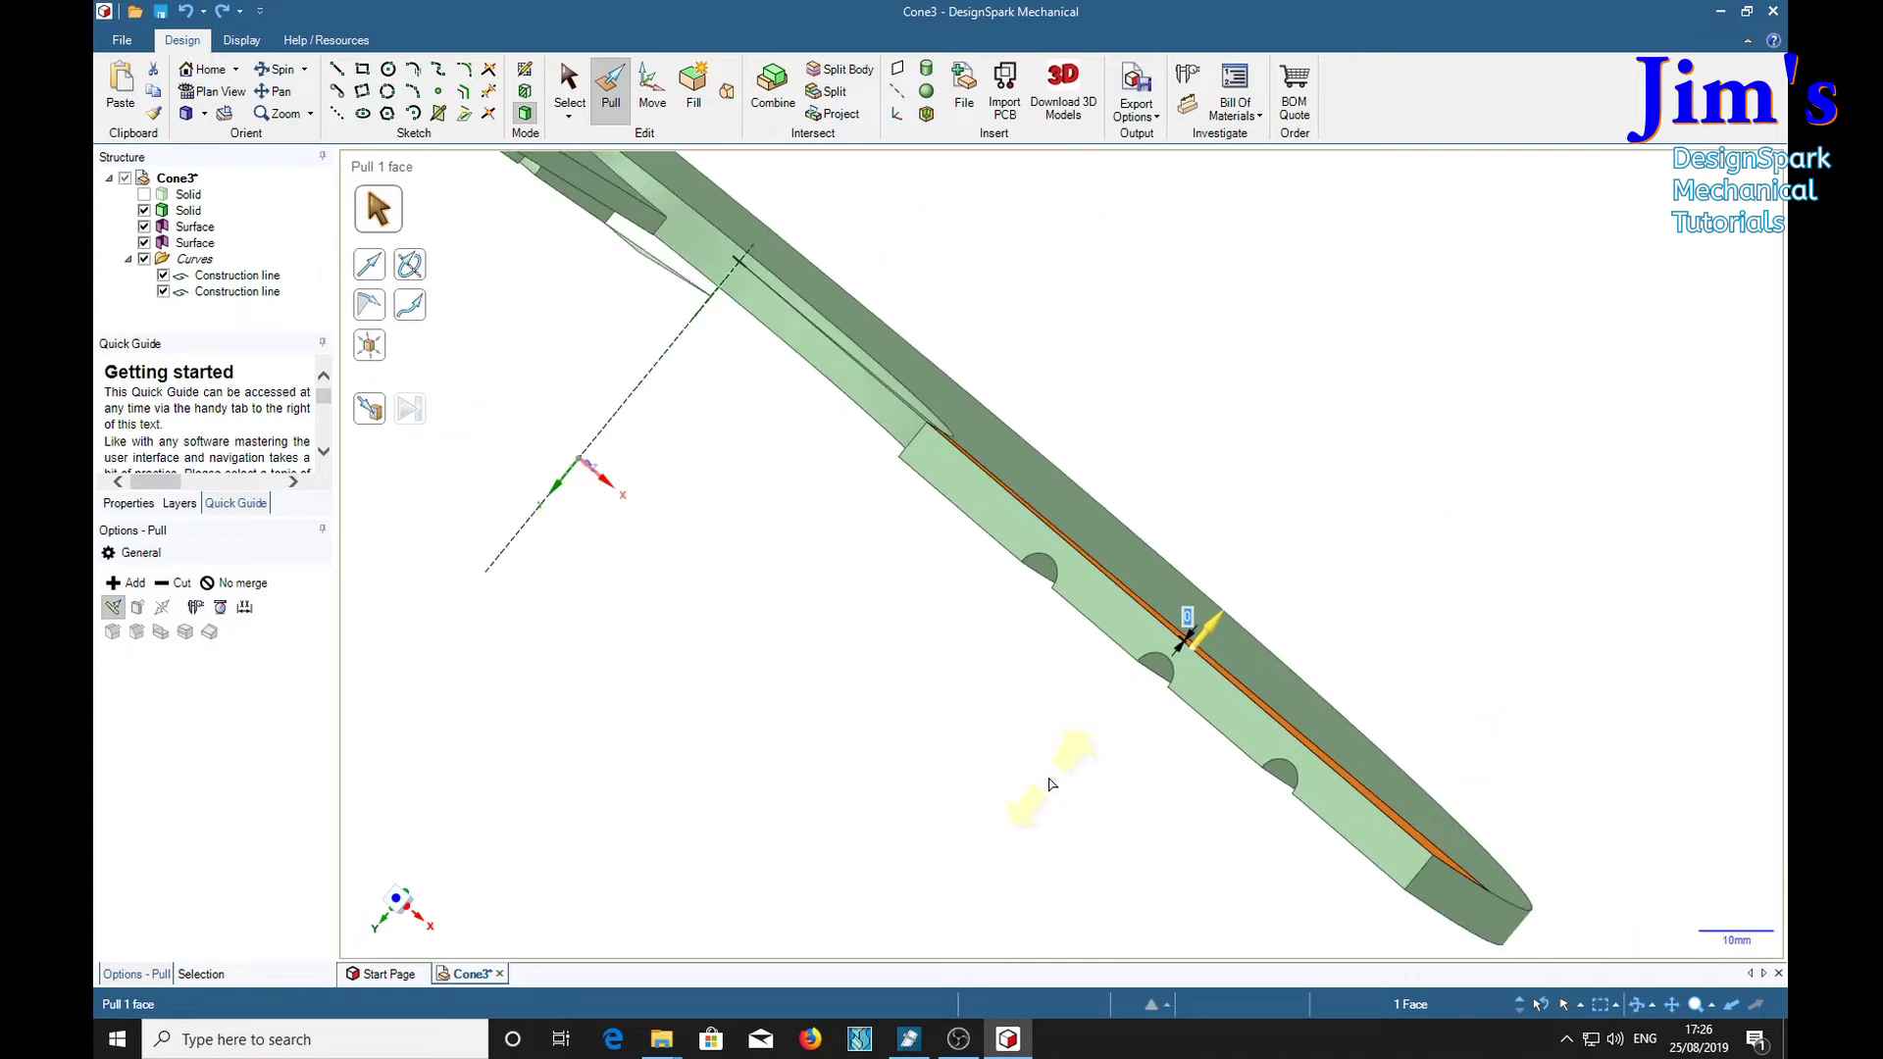
# Trial-recess the lap face by 2.9 mm, then undo it.
pyautogui.write('-2.9')
pyautogui.press('Return')
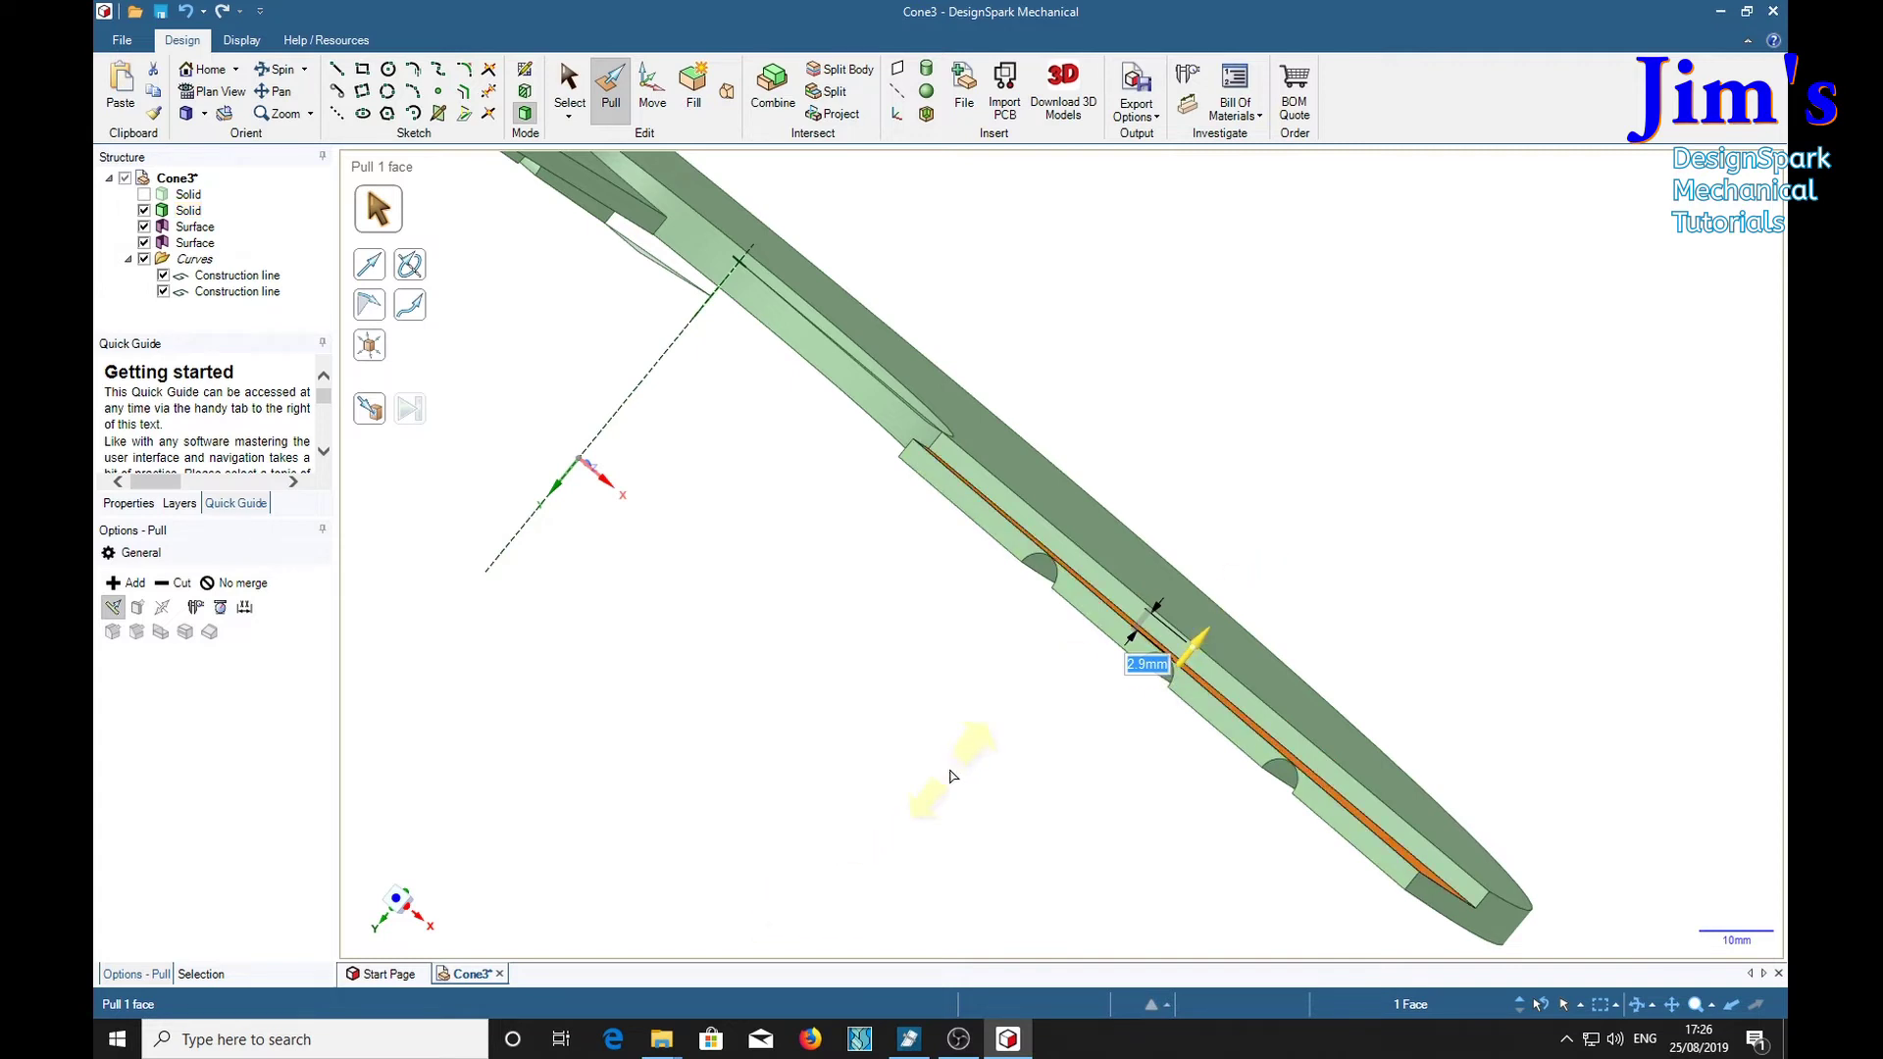
pyautogui.click(950, 783)
pyautogui.moveTo(949, 782)
pyautogui.mouseDown(button='middle')
pyautogui.moveTo(954, 764)
pyautogui.moveTo(937, 785)
pyautogui.moveTo(891, 764)
pyautogui.moveTo(886, 735)
pyautogui.moveTo(958, 747)
pyautogui.mouseUp(button='middle')
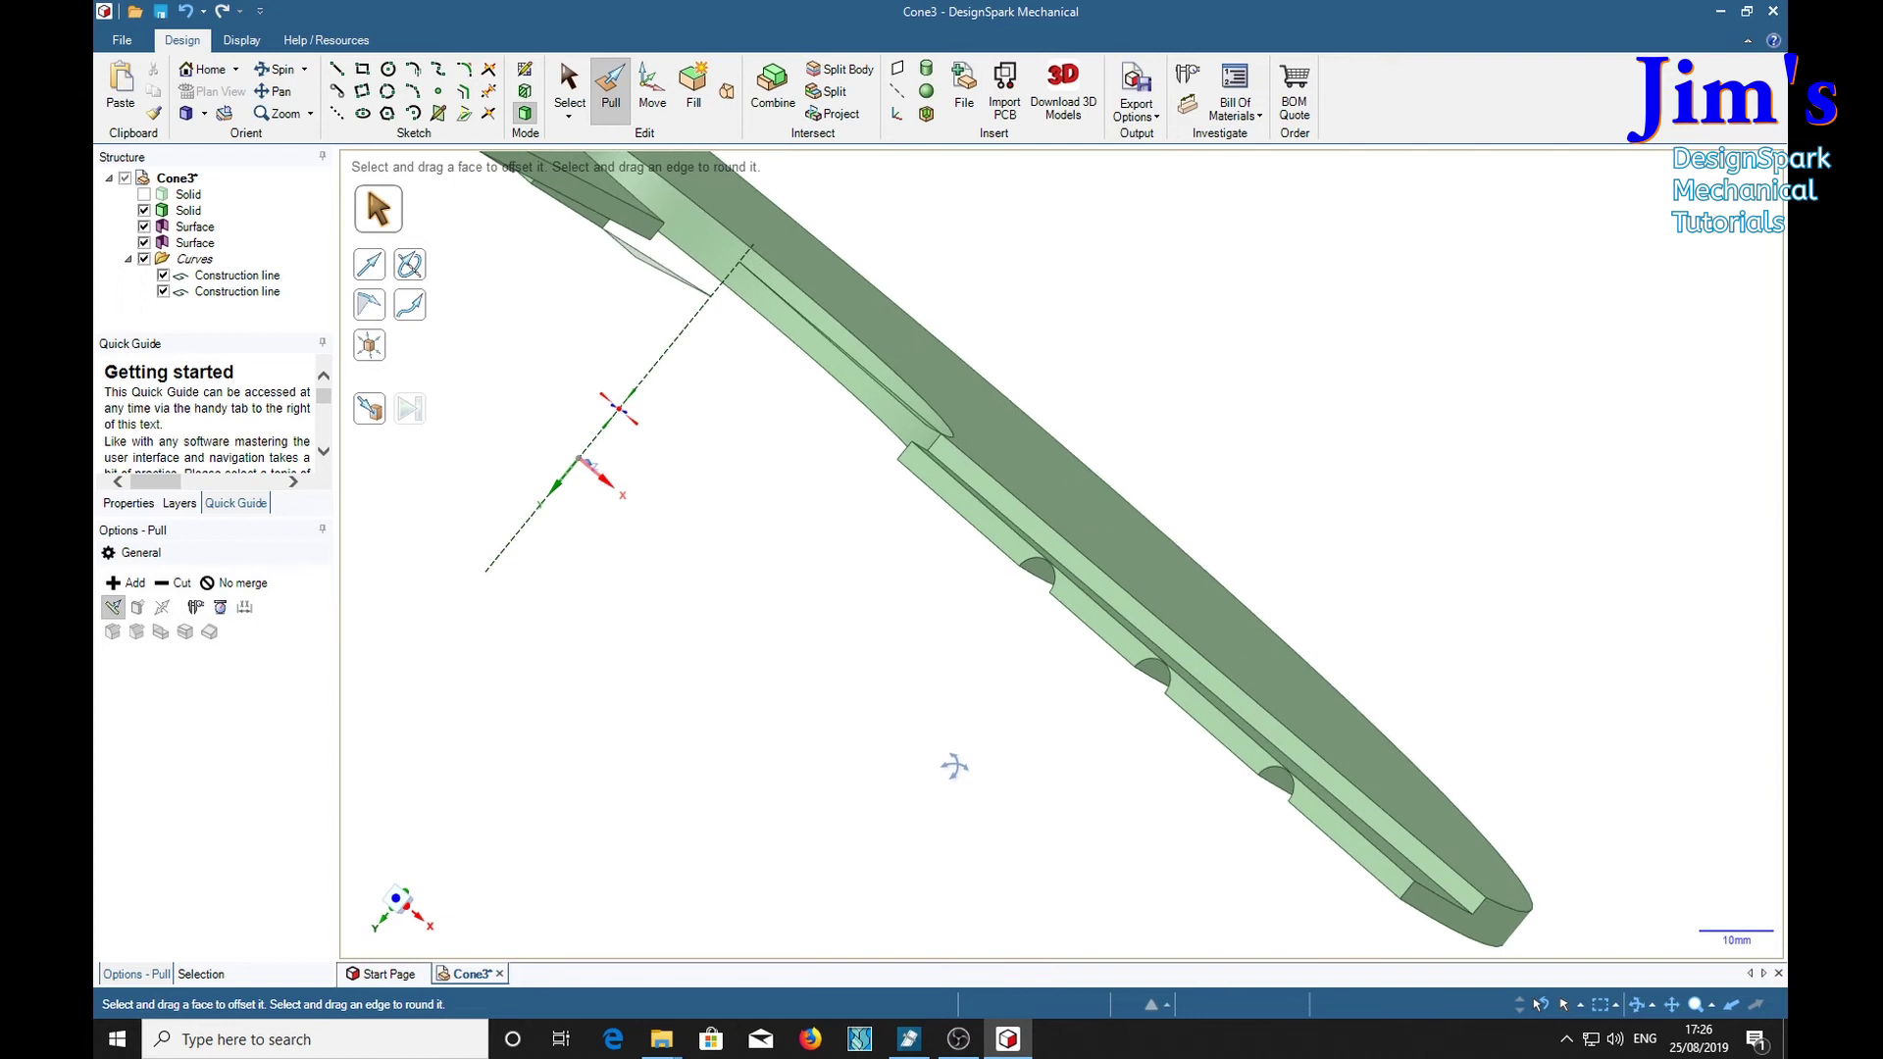
pyautogui.click(930, 777)
pyautogui.hotkey('ctrl', 'z')
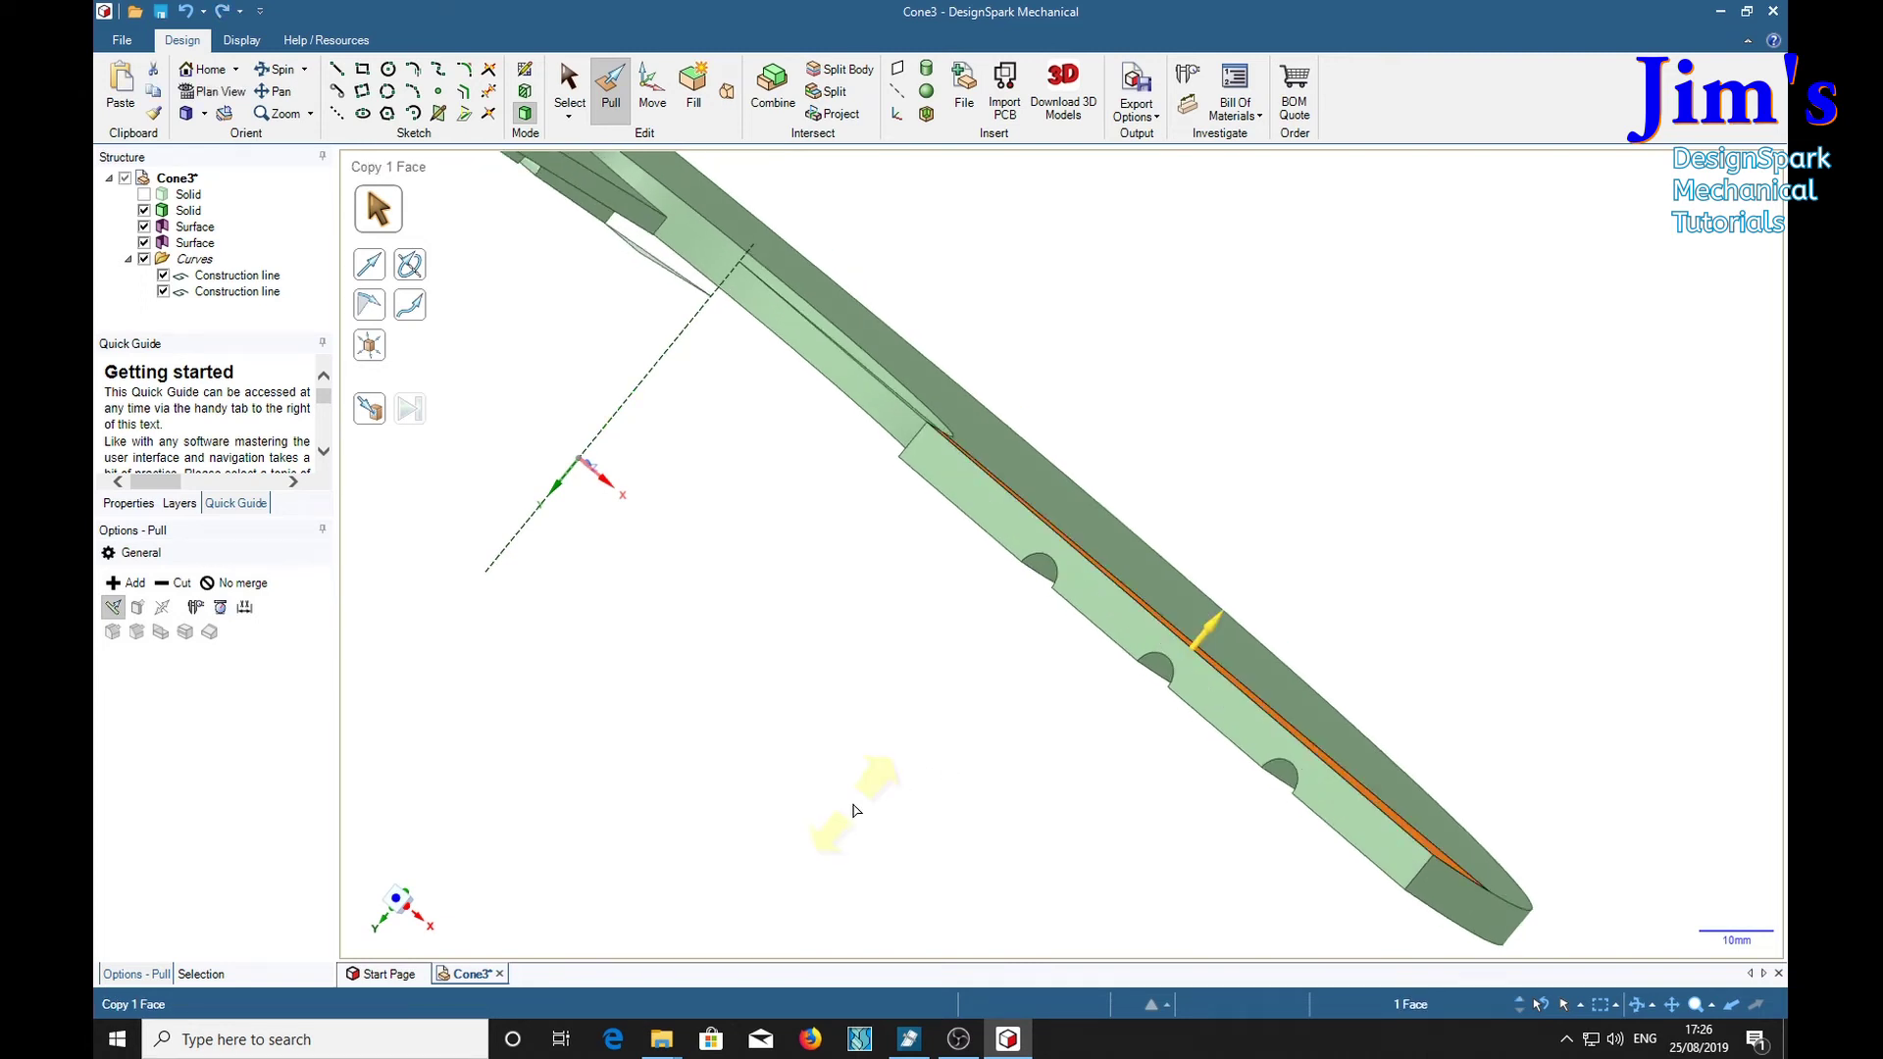
# Trial-recess the lap face by 3.1 mm, undo it, and enter a -2.99 depth.
pyautogui.press('space')
pyautogui.write('-3.1')
pyautogui.press('Return')
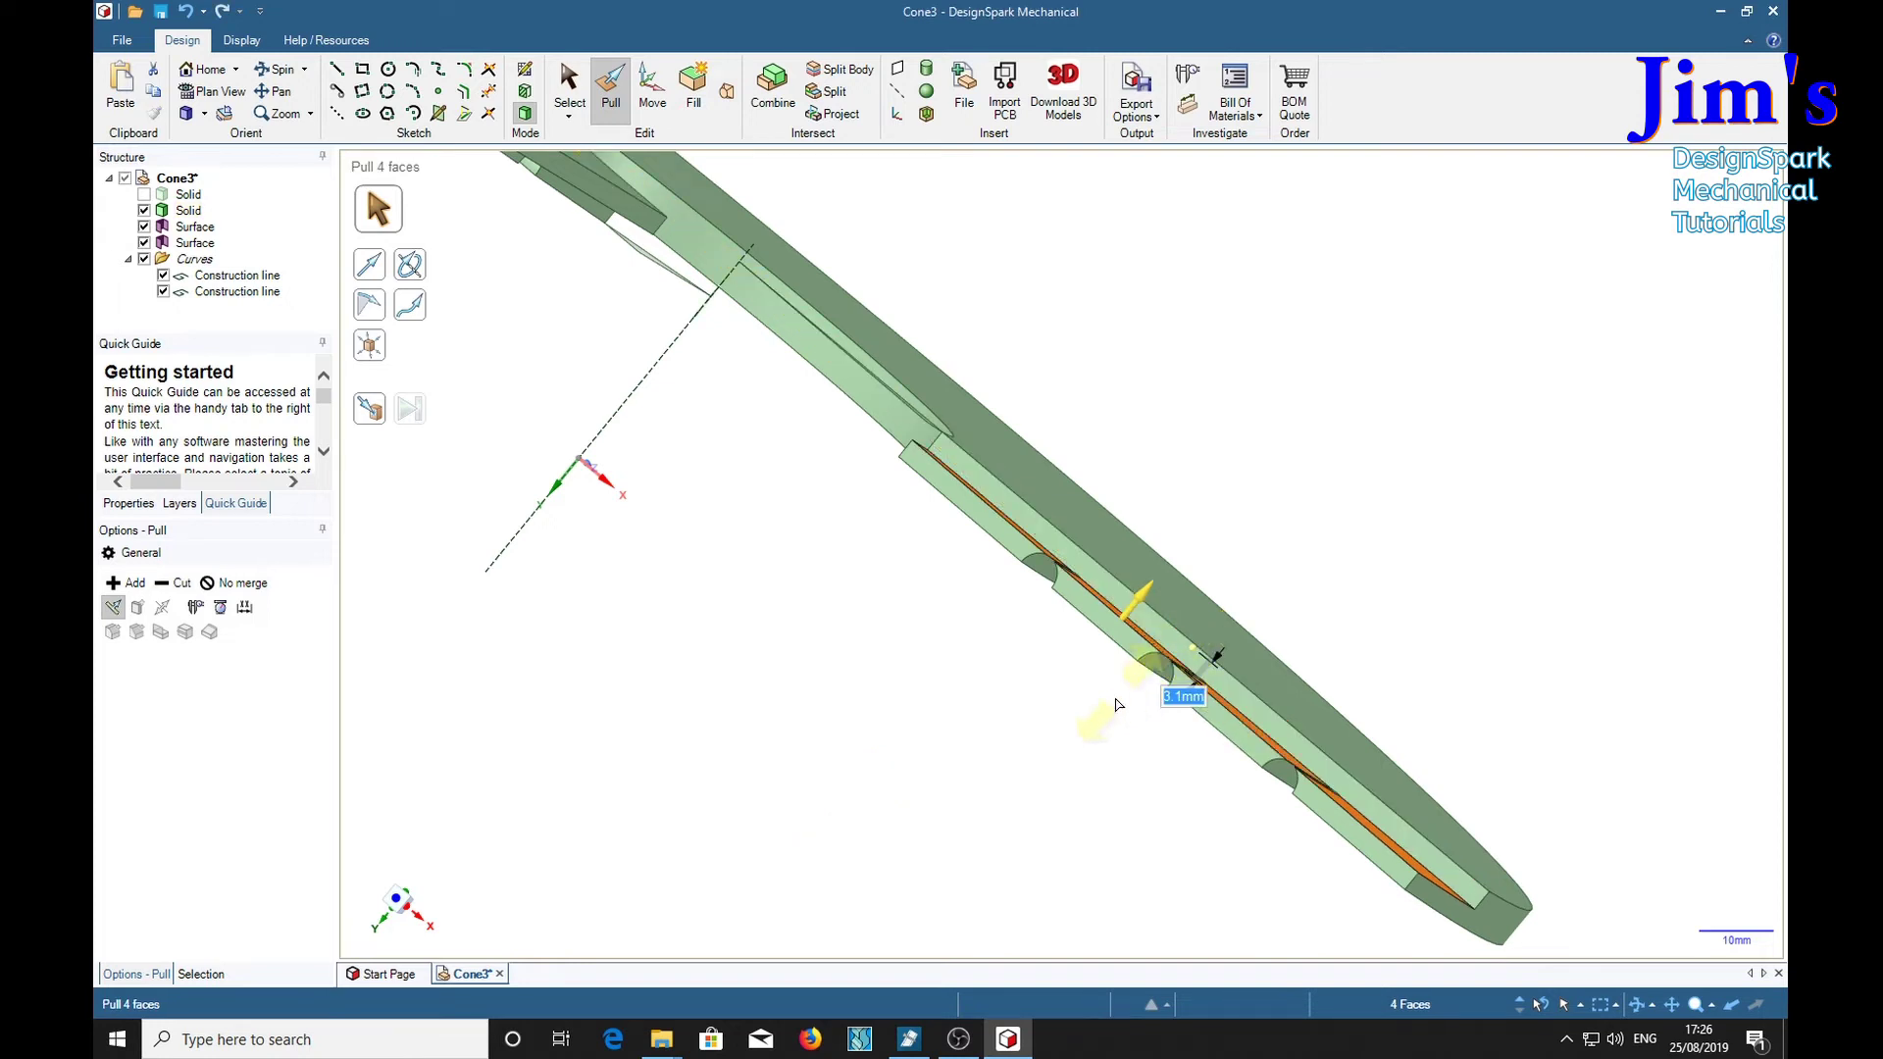
pyautogui.scroll(5, 1098, 716)
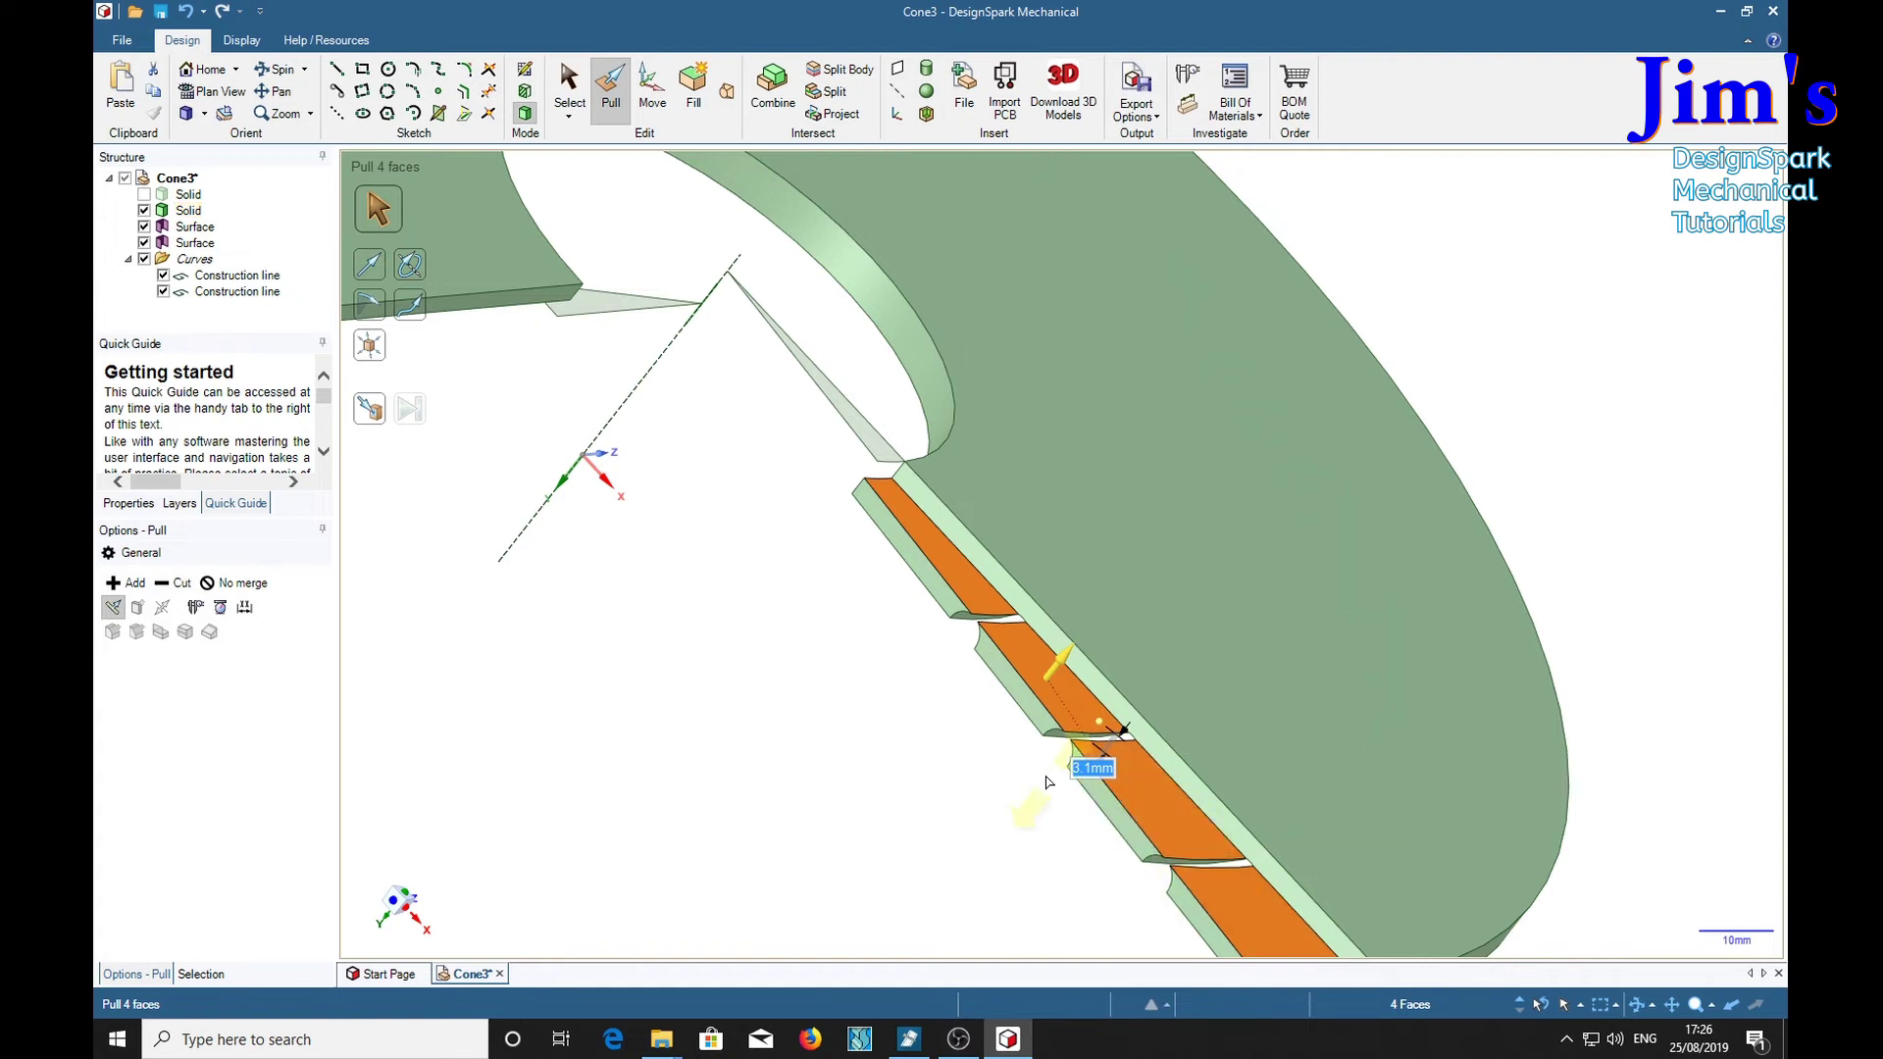
pyautogui.moveTo(892, 781); pyautogui.dragTo(931, 758, button='middle')
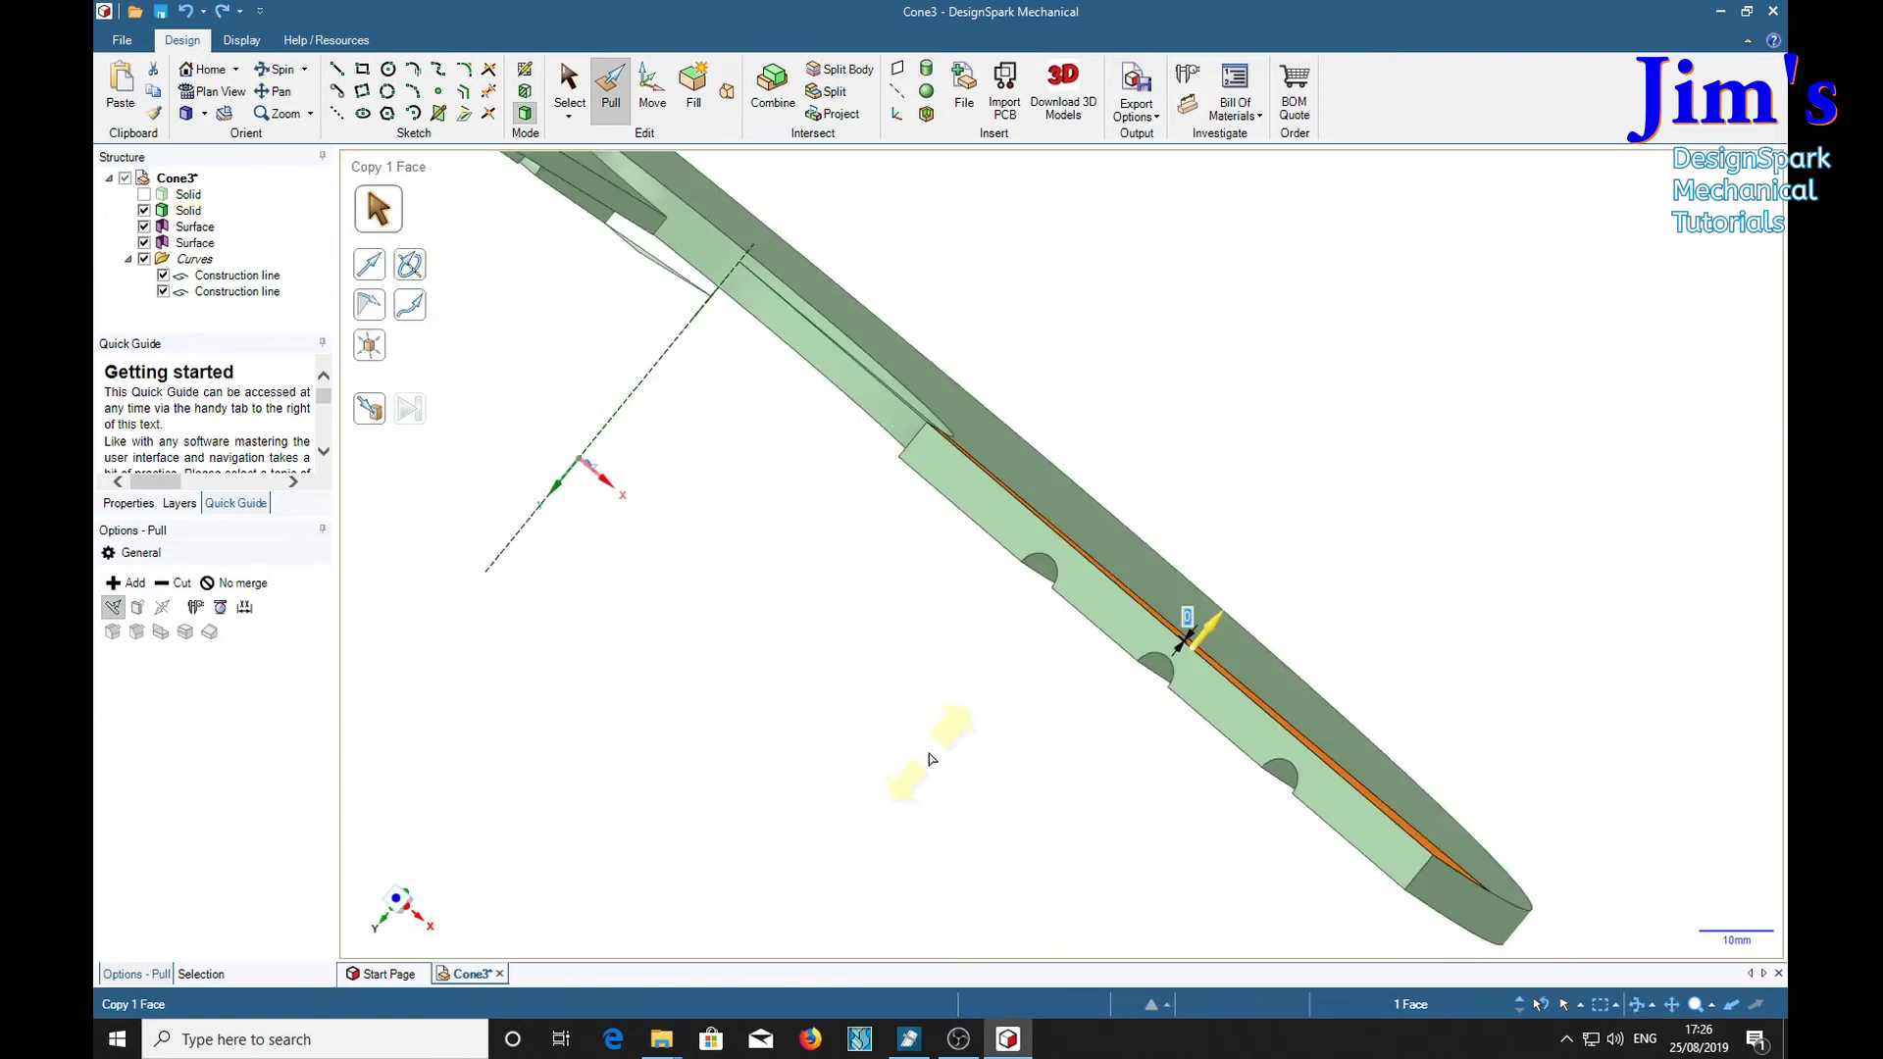
pyautogui.hotkey('ctrl', 'z')
pyautogui.write('-')
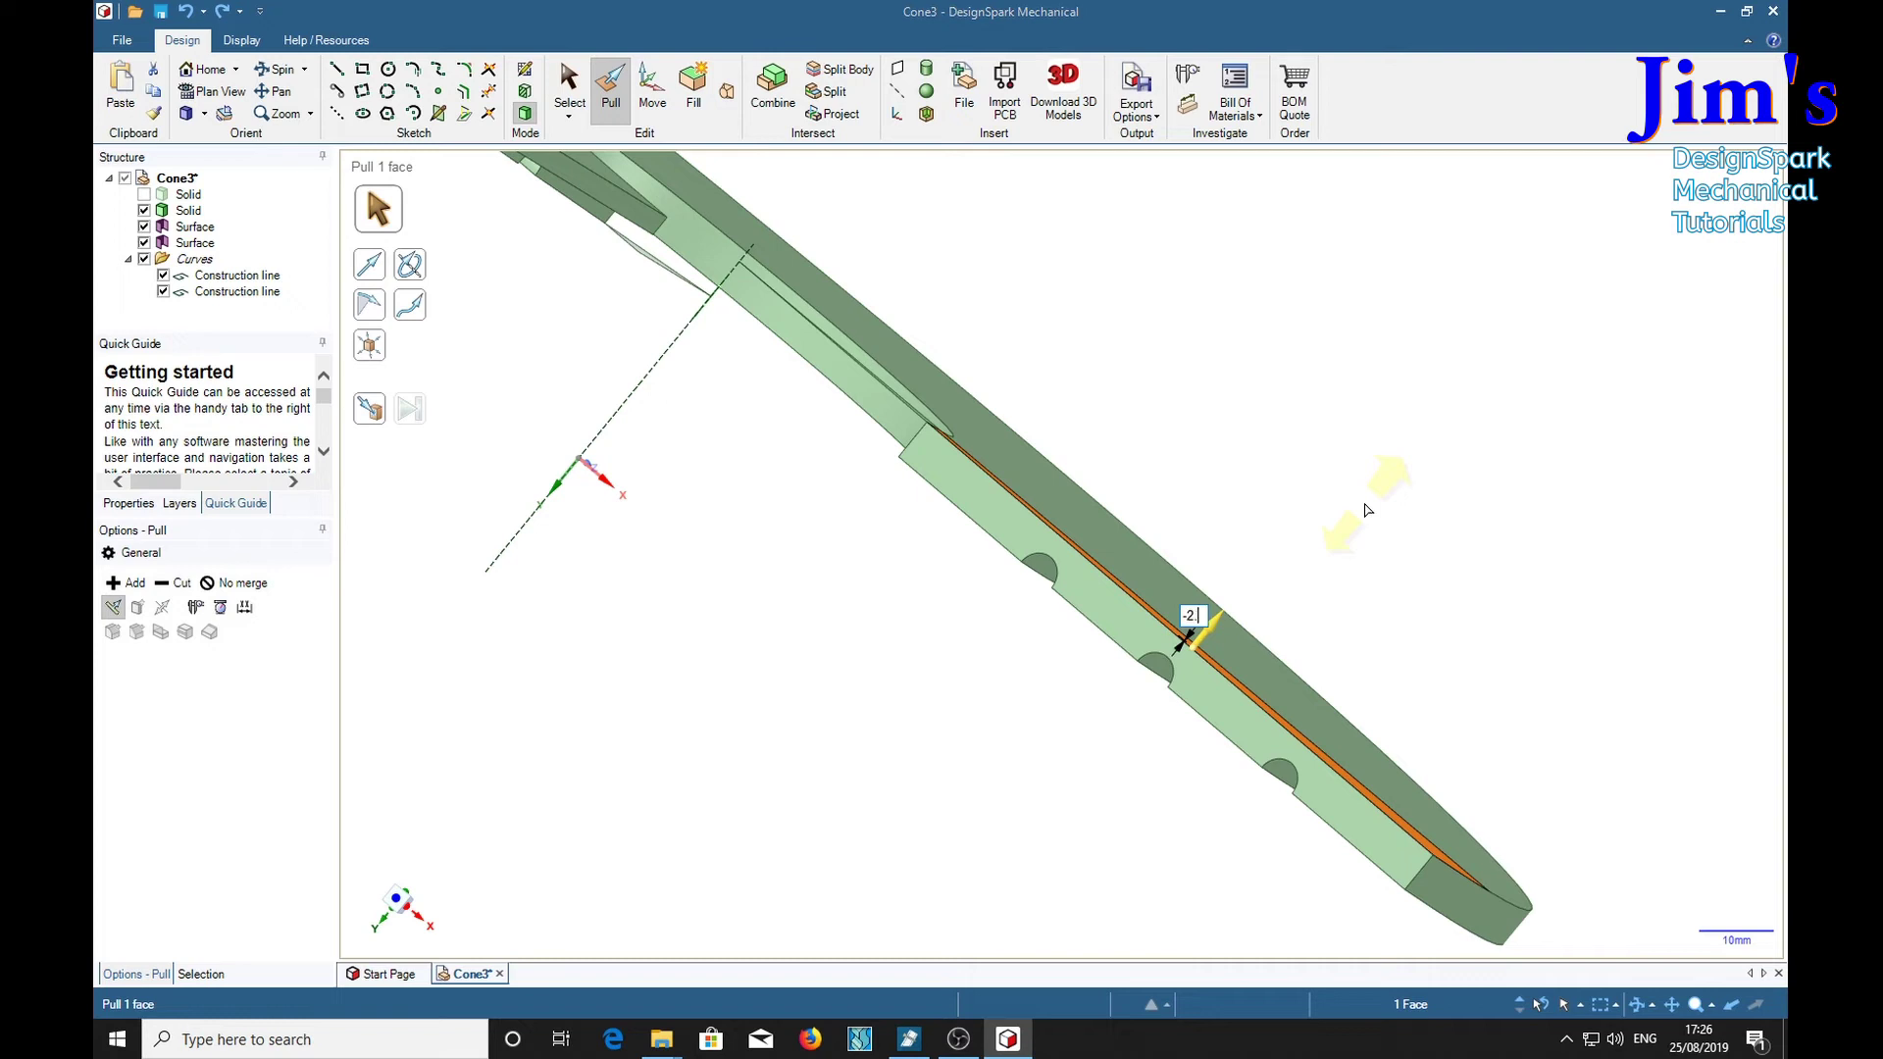
pyautogui.write('2.99')
# Commit the 2.99 mm lap-face recess, deselect, and view the whole grooved sector.
pyautogui.press('Return')
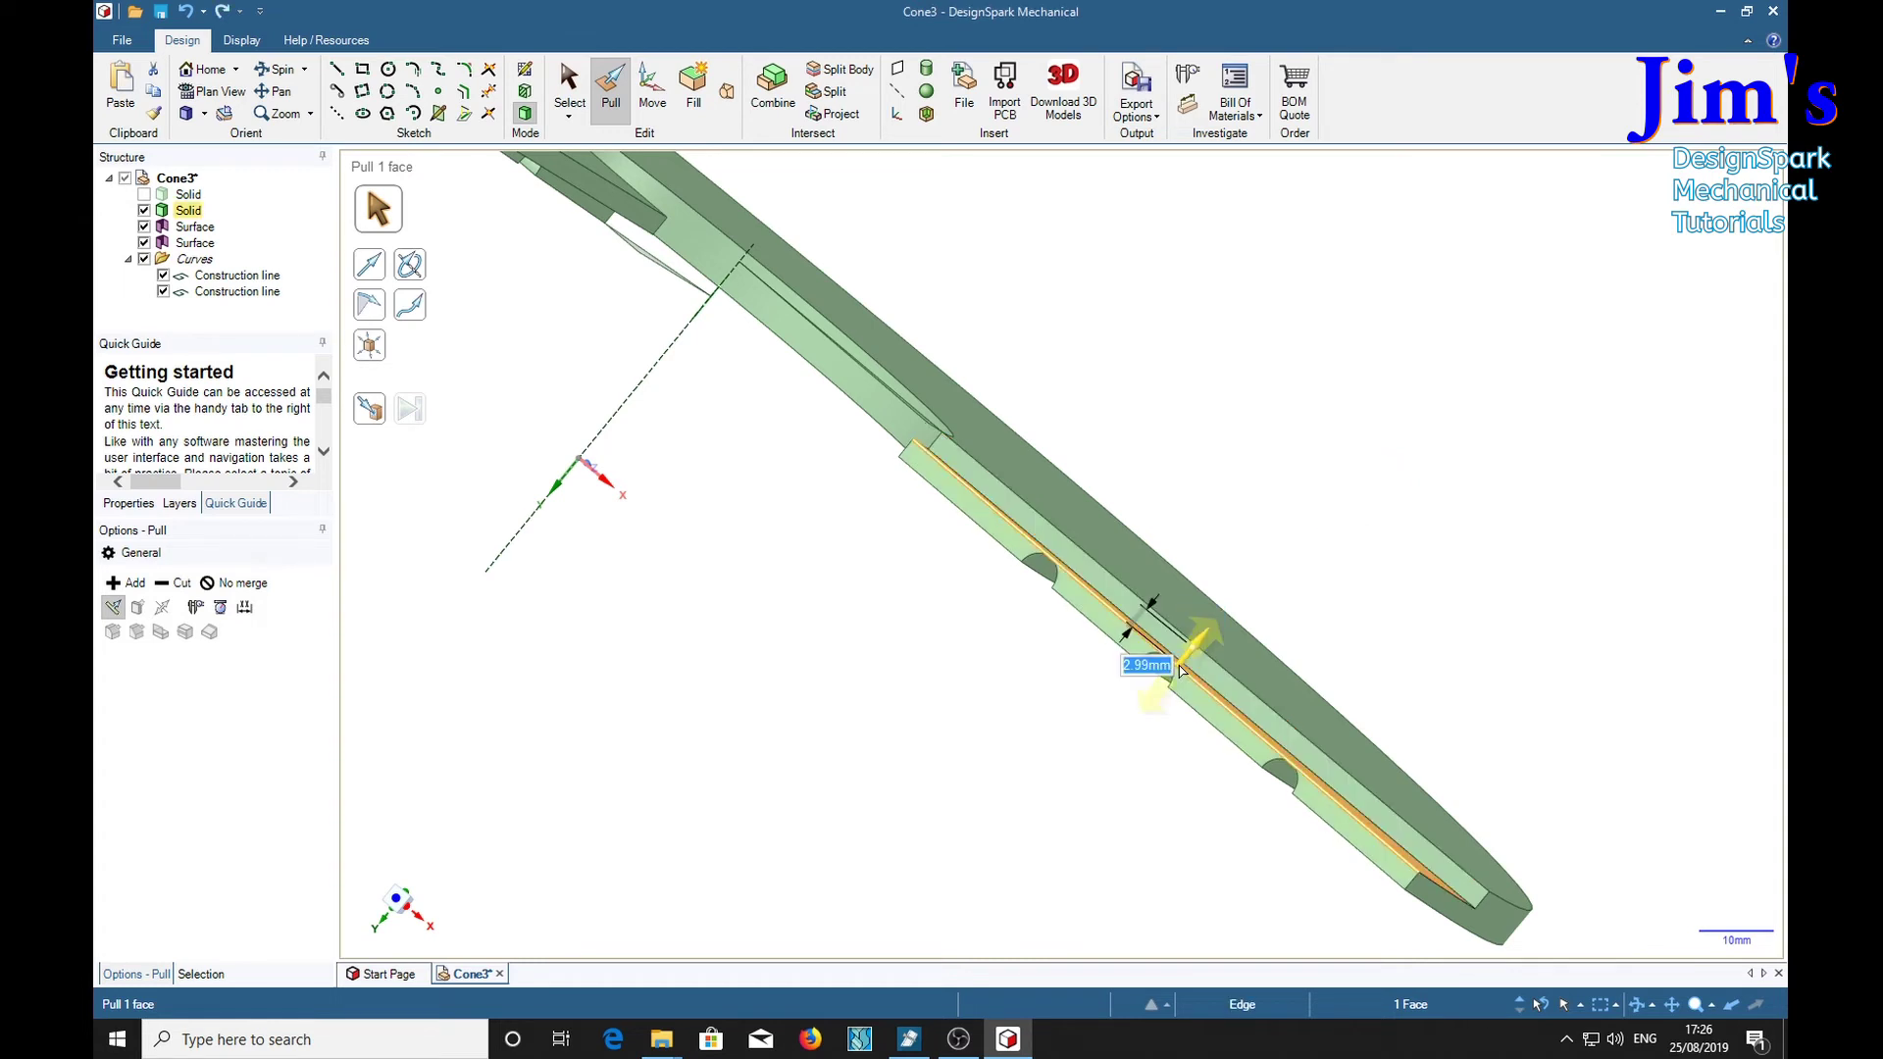
pyautogui.click(1274, 410)
pyautogui.moveTo(1413, 354); pyautogui.dragTo(1403, 521, button='middle')
pyautogui.scroll(-3, 1405, 522)
pyautogui.scroll(-1, 1404, 522)
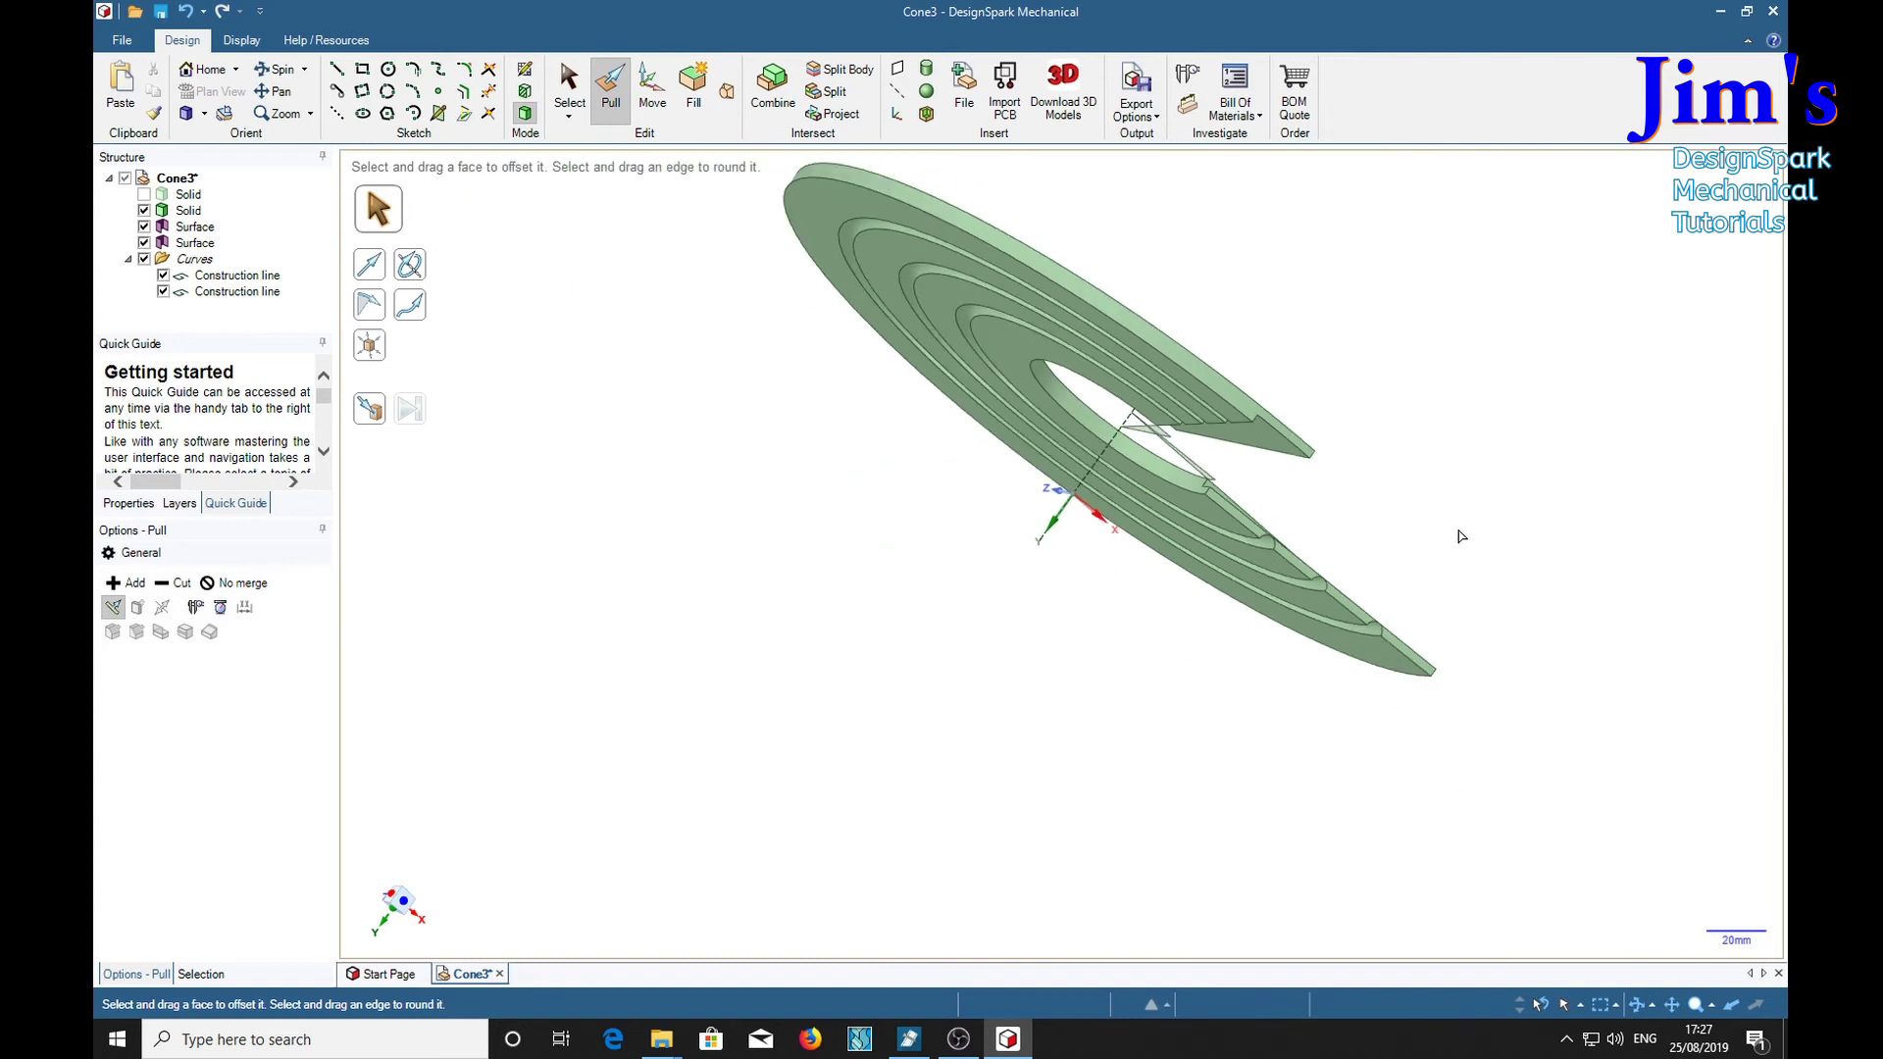
# Return to home view and delete both construction lines from the Structure tree.
pyautogui.press('h')
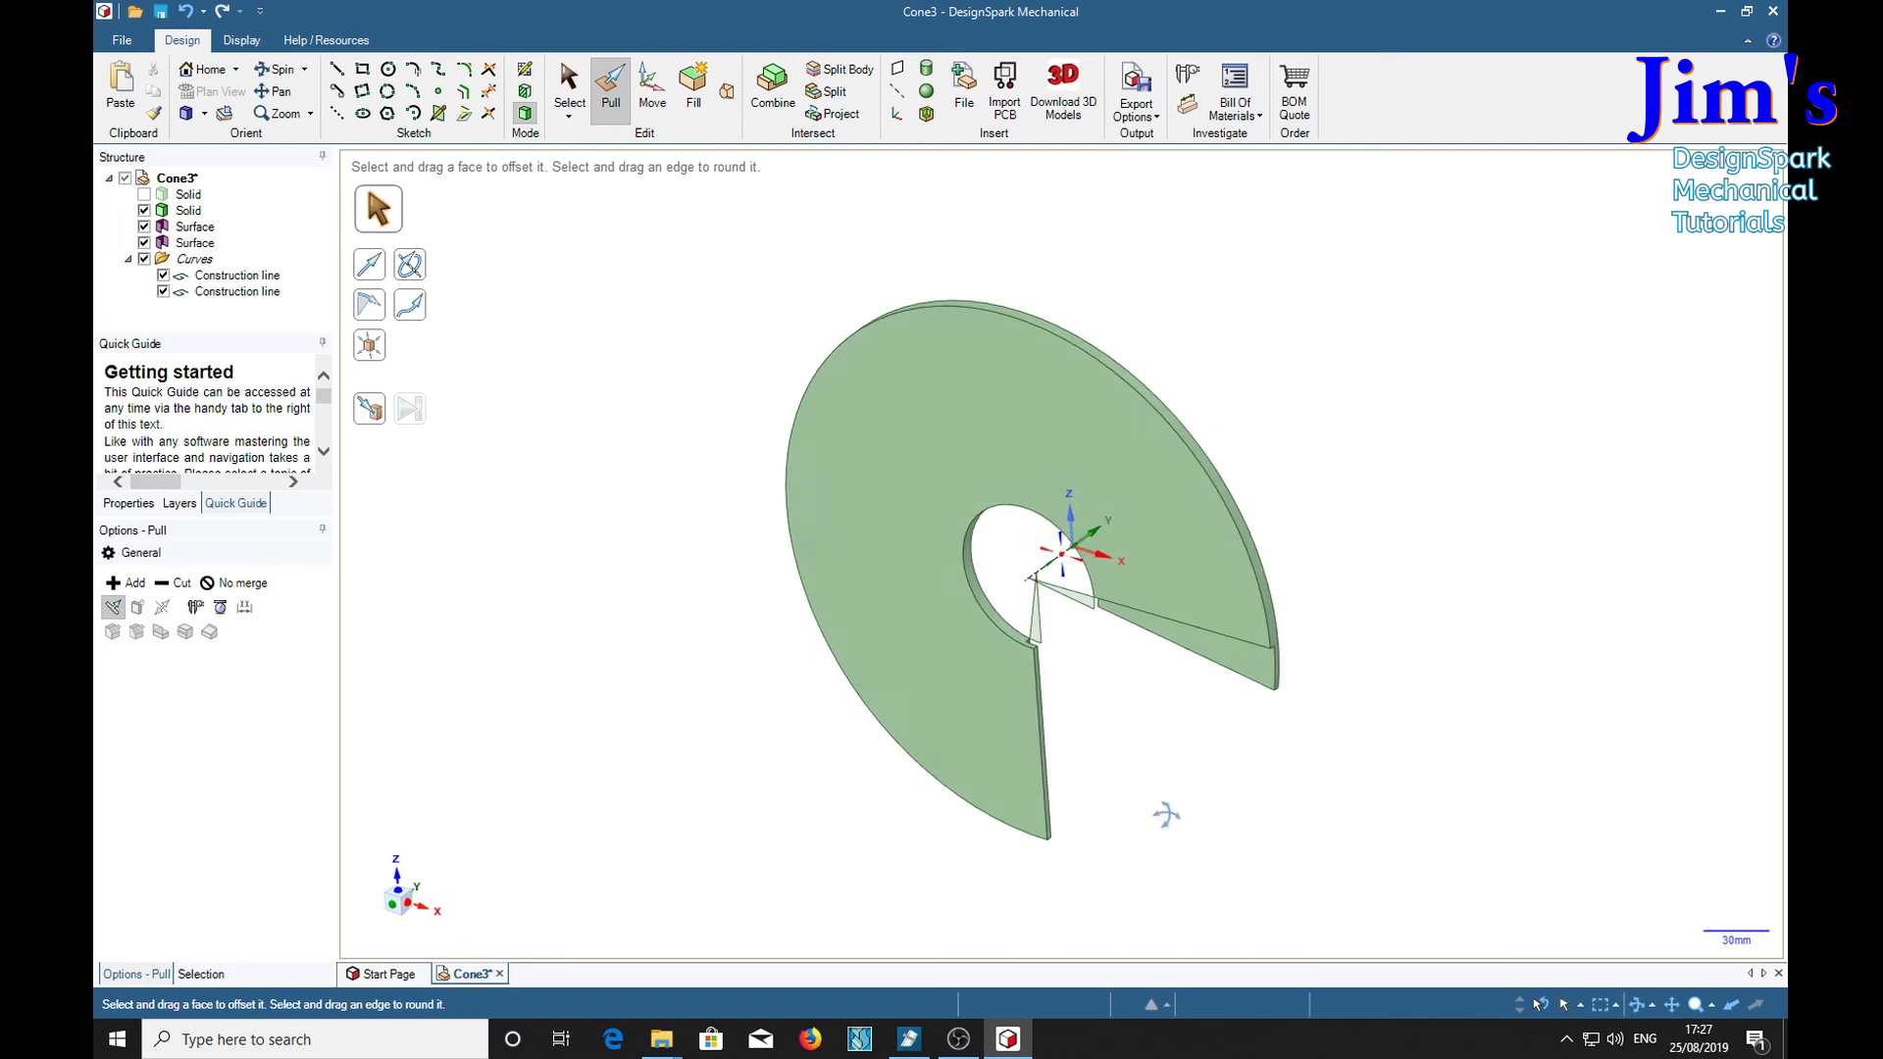
pyautogui.moveTo(1164, 809); pyautogui.dragTo(1262, 742, button='middle')
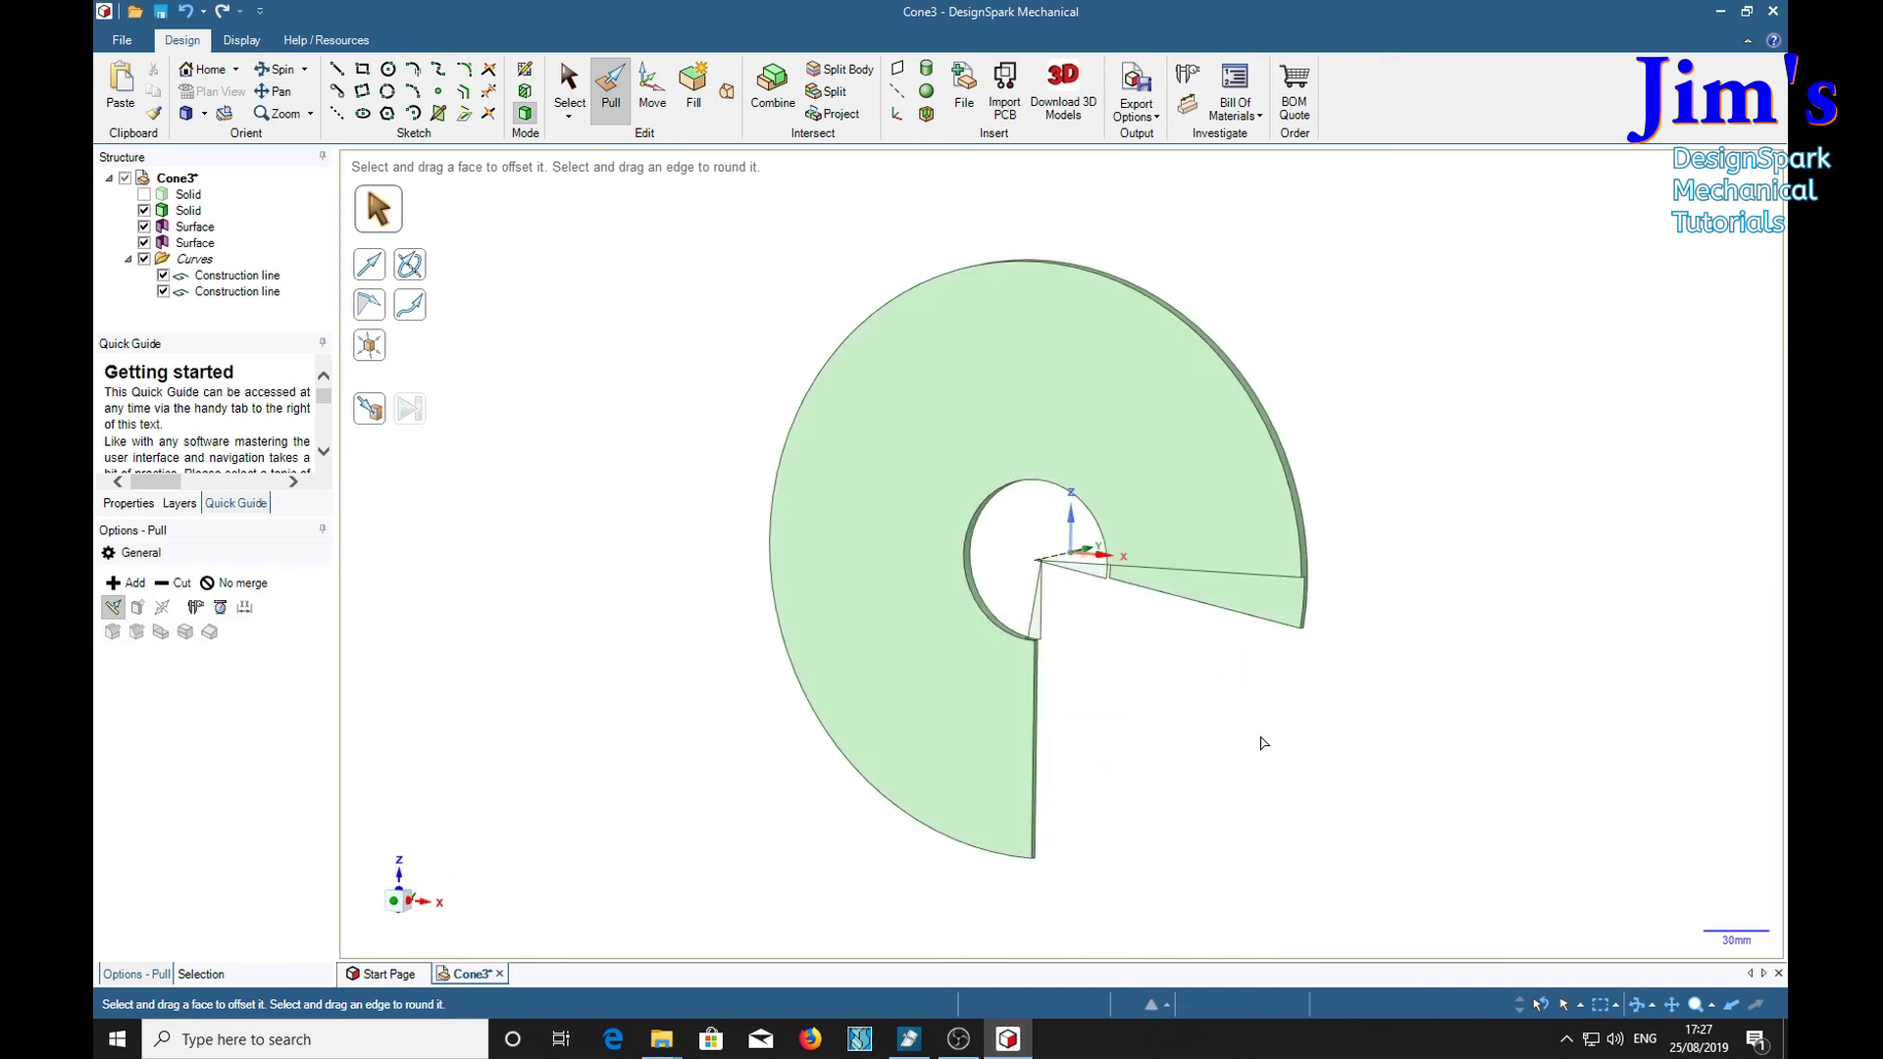
pyautogui.click(235, 291)
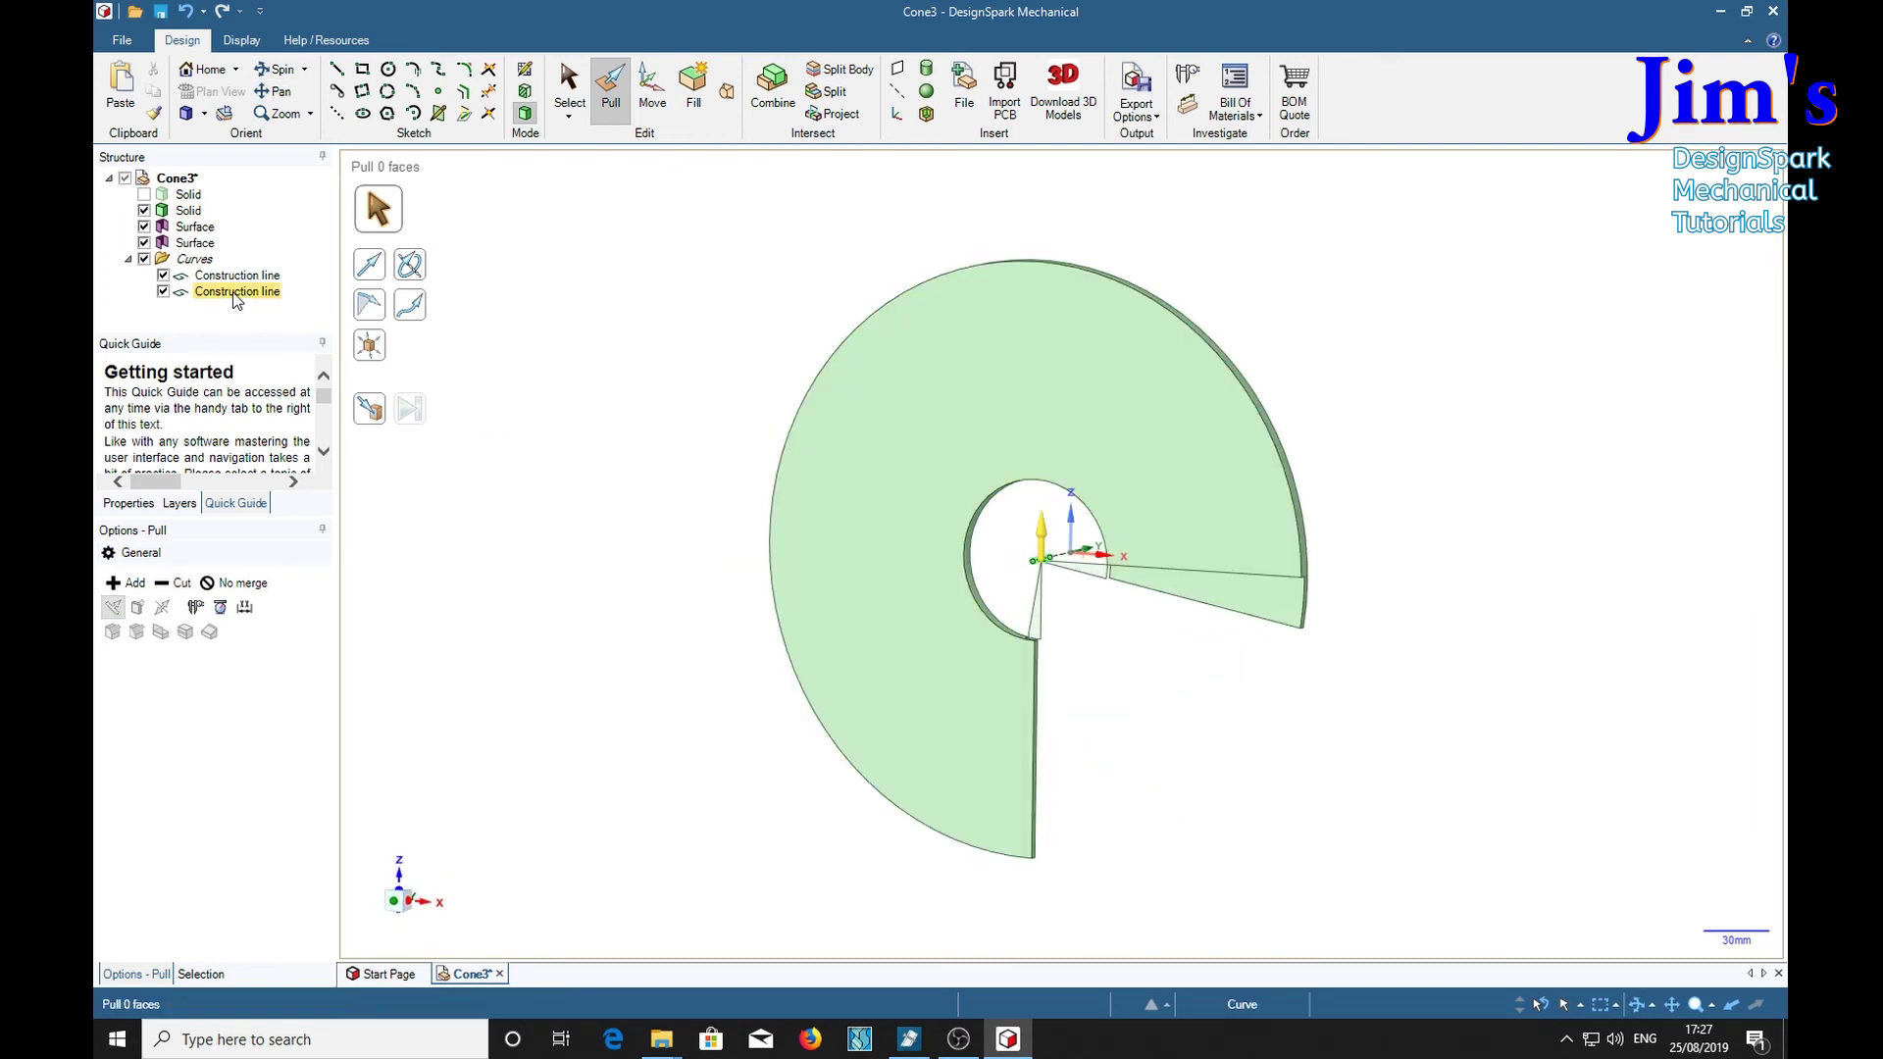
pyautogui.rightClick(235, 291)
pyautogui.click(274, 355)
pyautogui.click(240, 276)
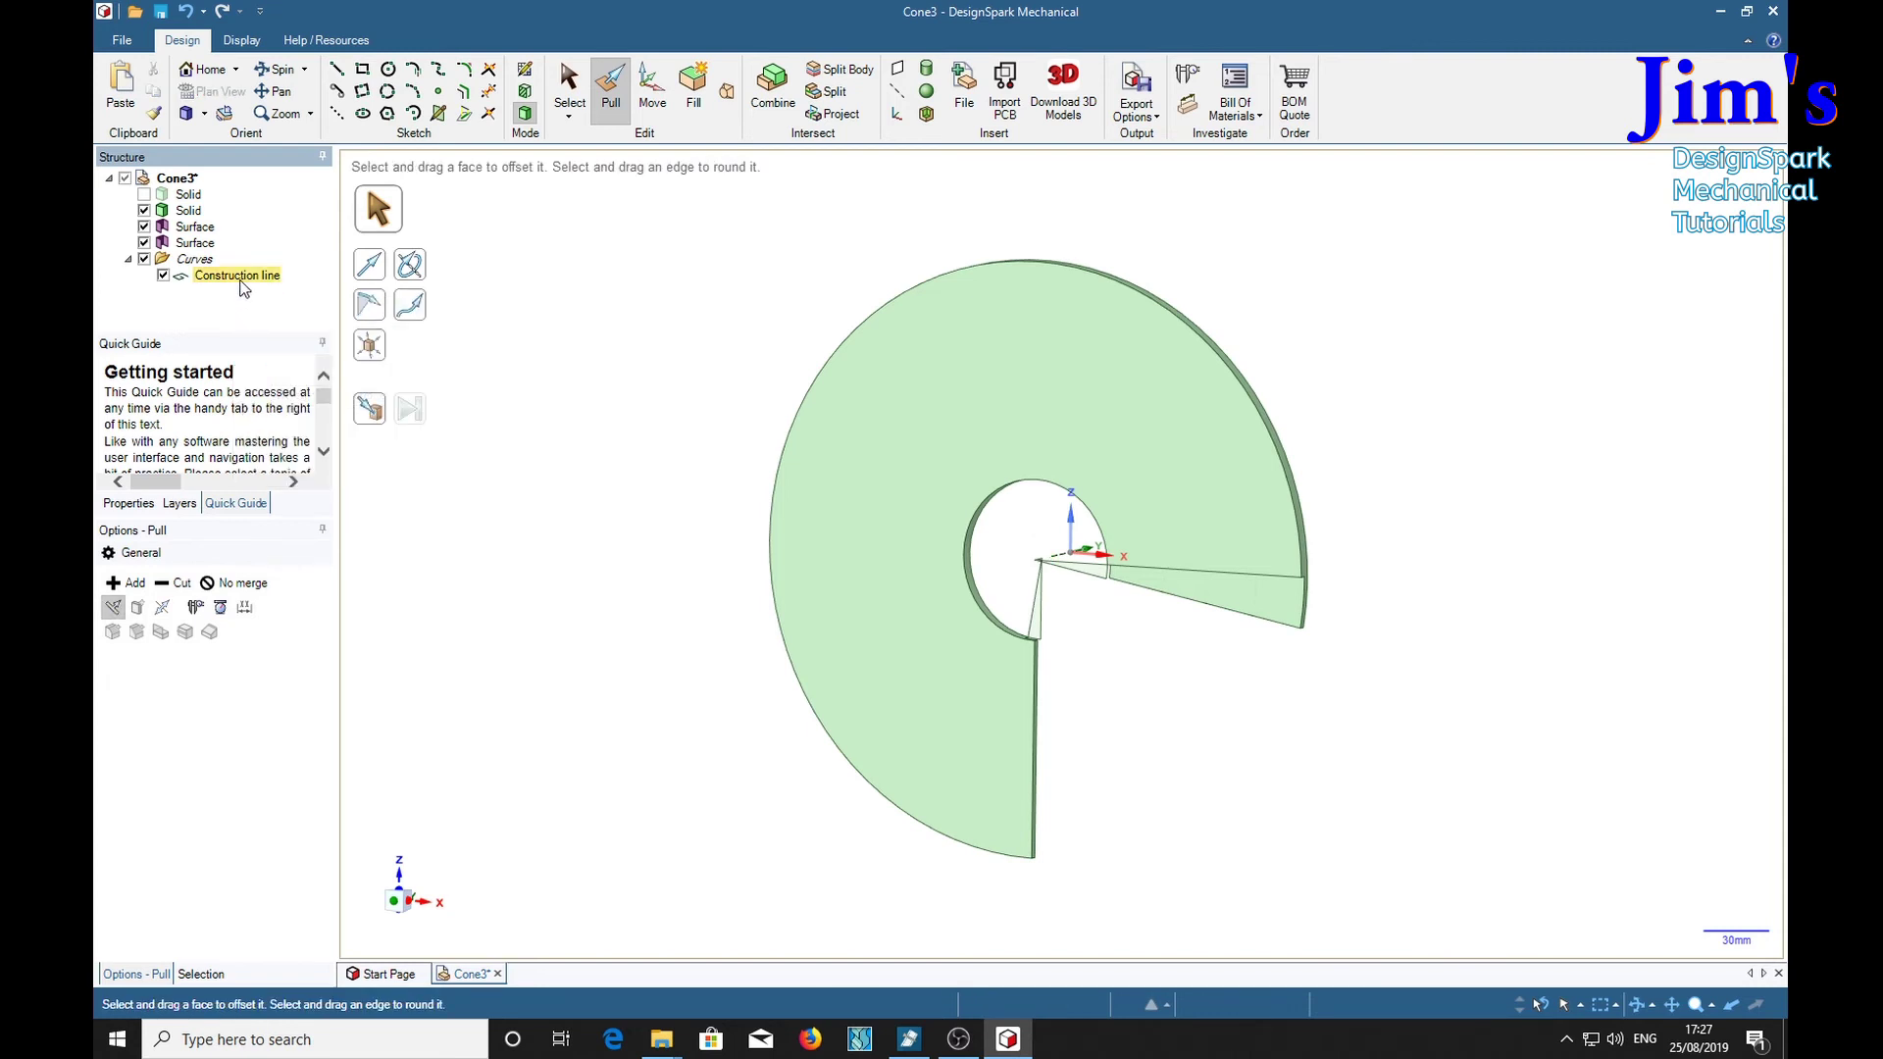
pyautogui.rightClick(243, 277)
pyautogui.click(265, 337)
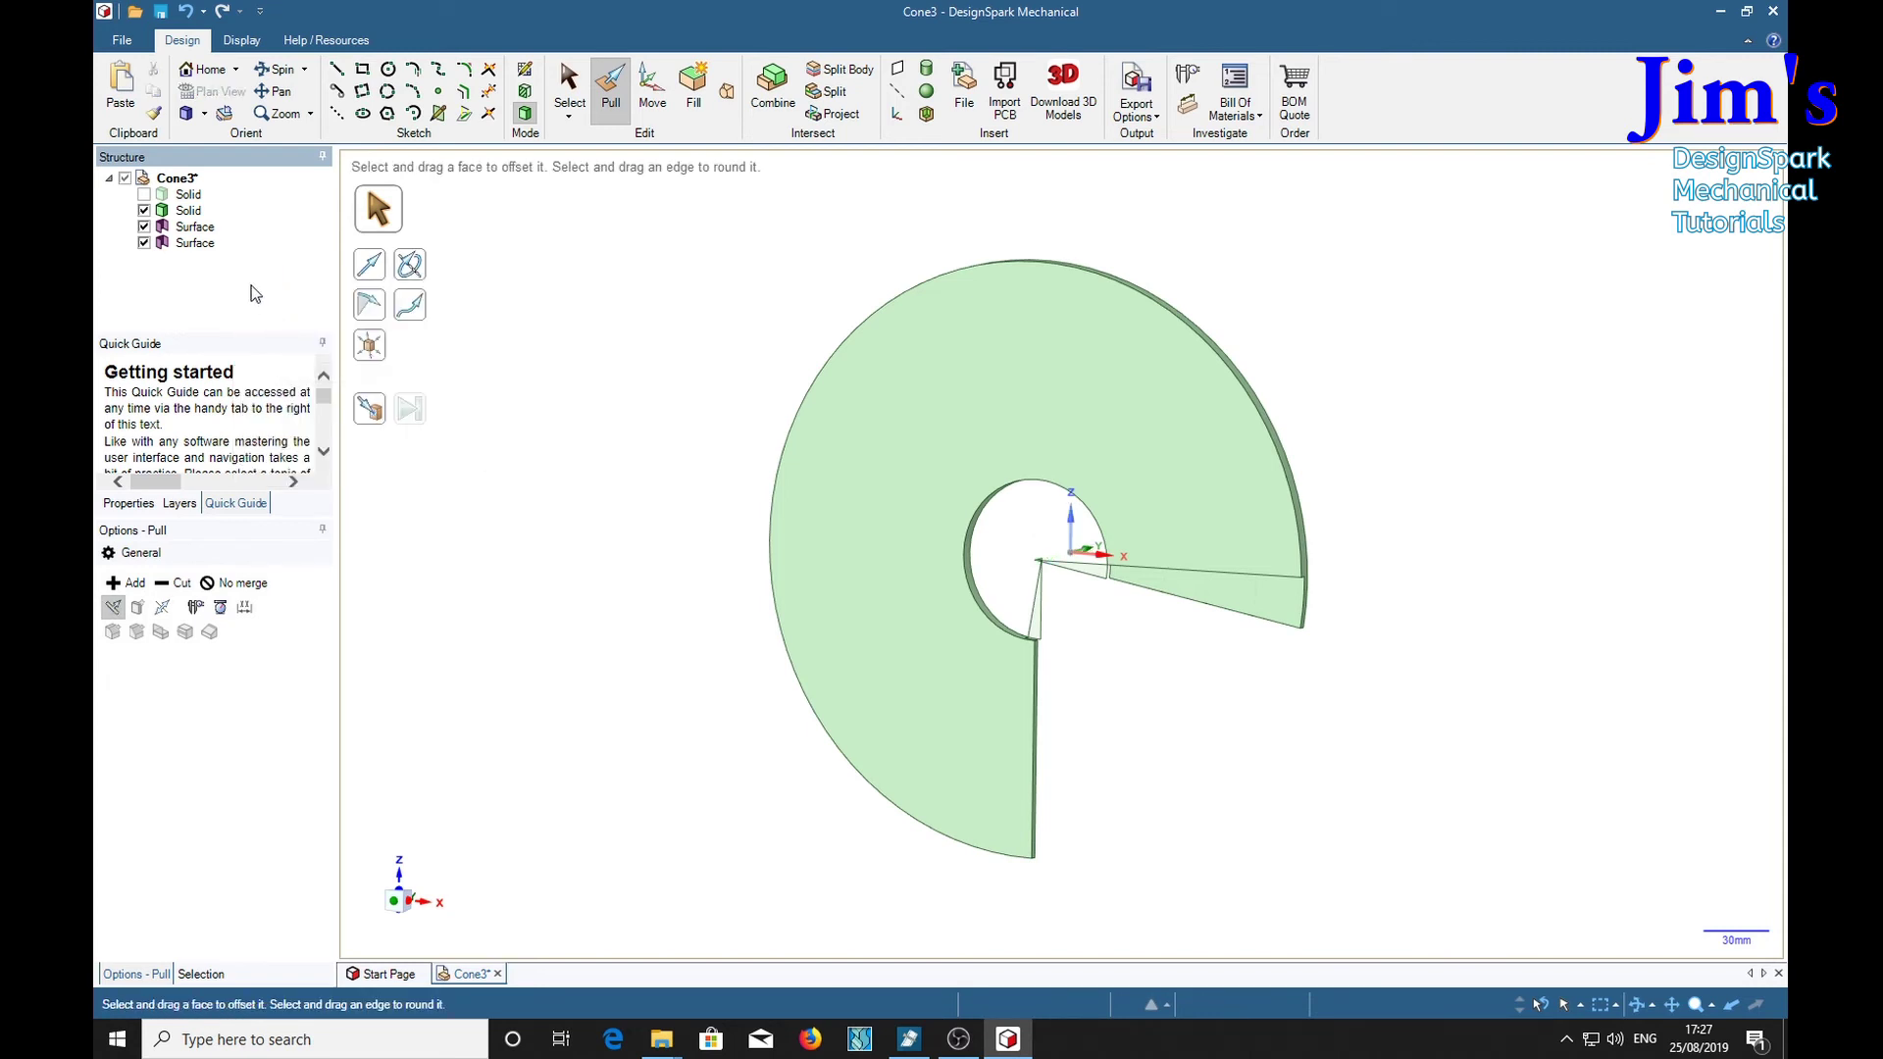
# Delete both leftover wedge surfaces from the Structure tree.
pyautogui.click(210, 245)
pyautogui.rightClick(211, 247)
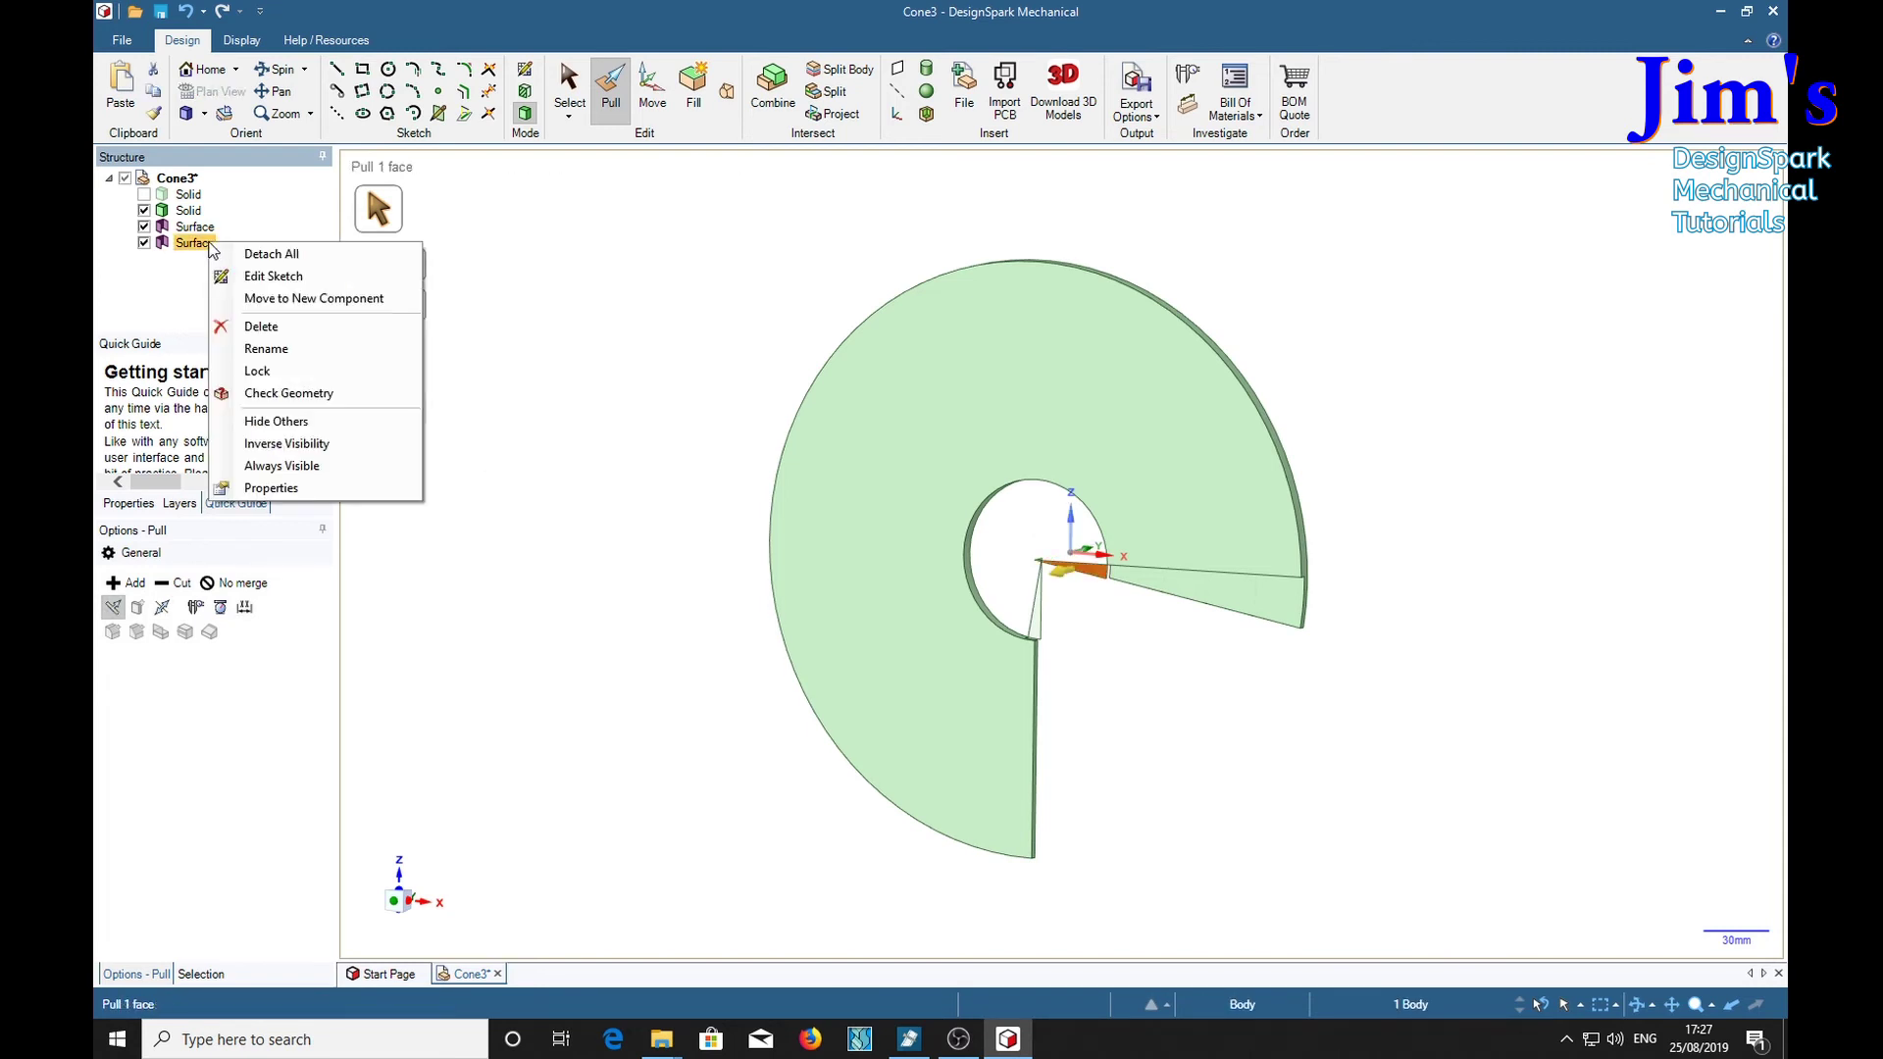
pyautogui.click(263, 328)
pyautogui.rightClick(214, 232)
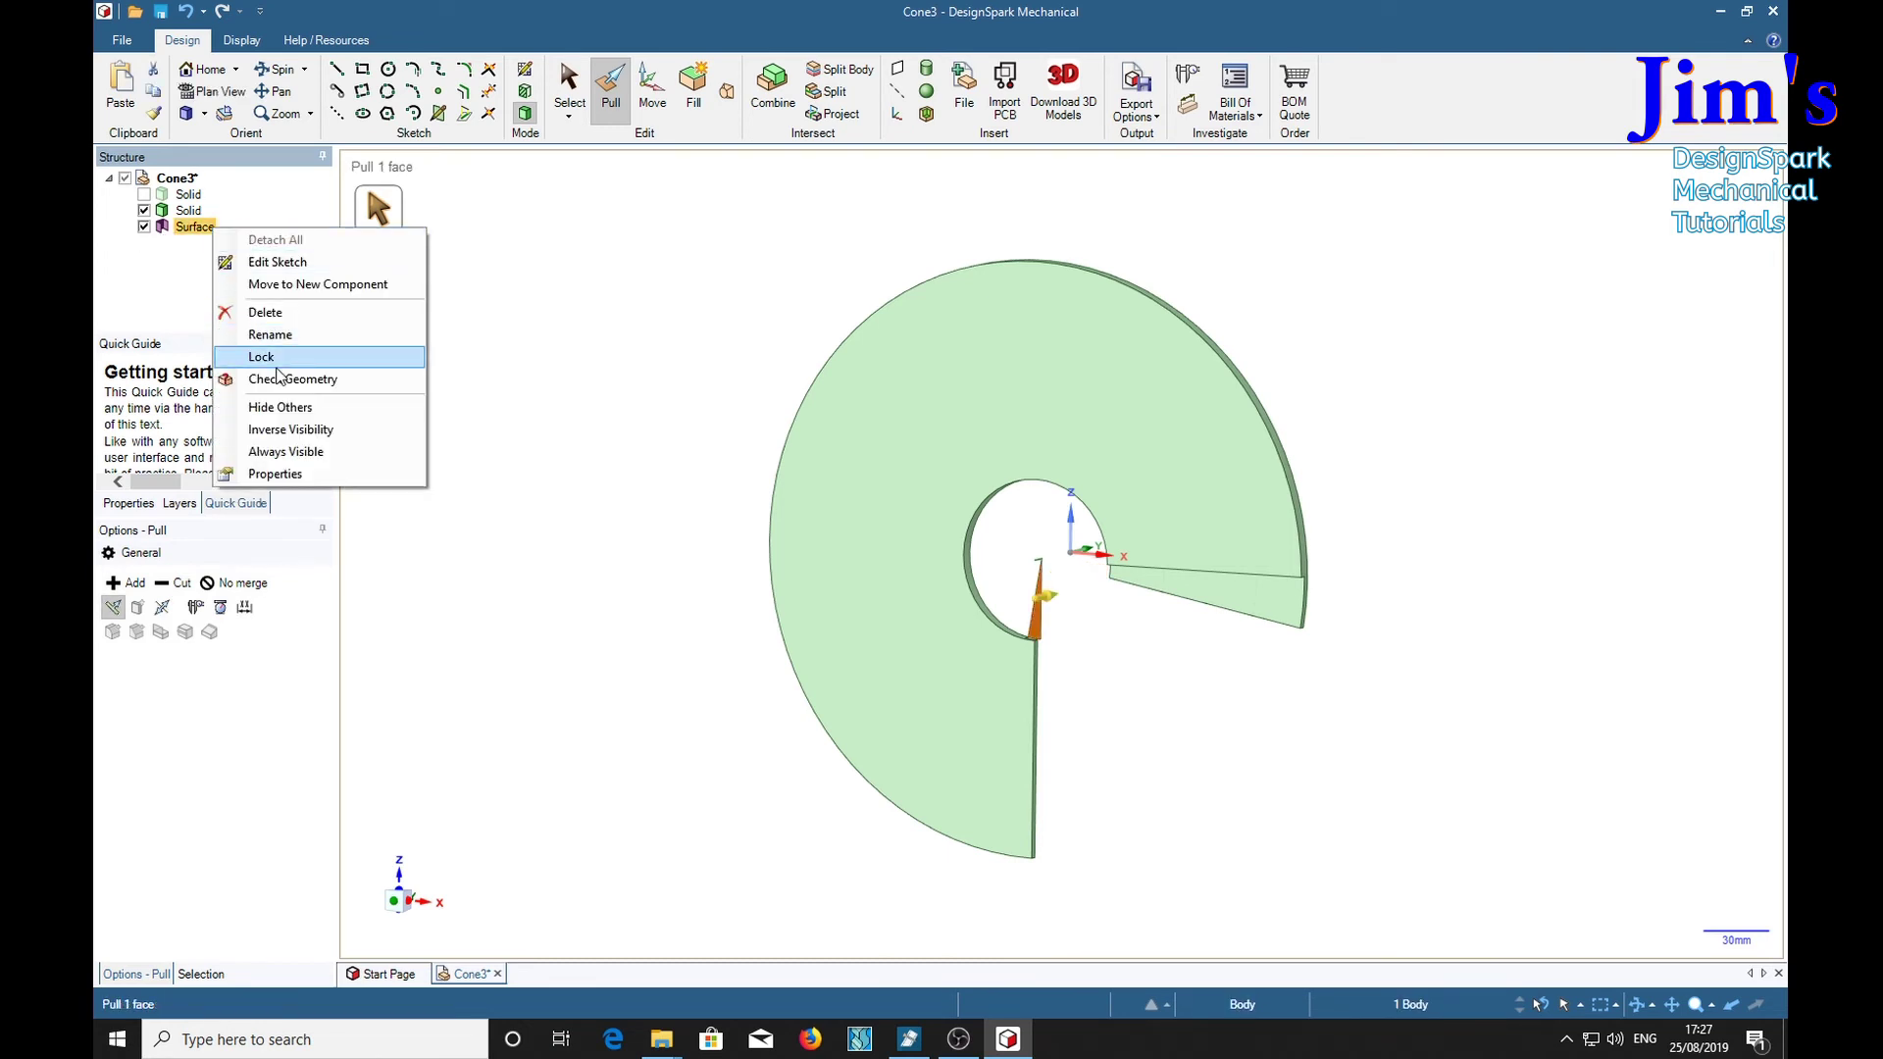
pyautogui.click(265, 312)
pyautogui.moveTo(618, 622); pyautogui.dragTo(579, 656, button='middle')
# Make the hidden cone Solid visible and orbit to view it from above and beside the grooved sector.
pyautogui.click(144, 194)
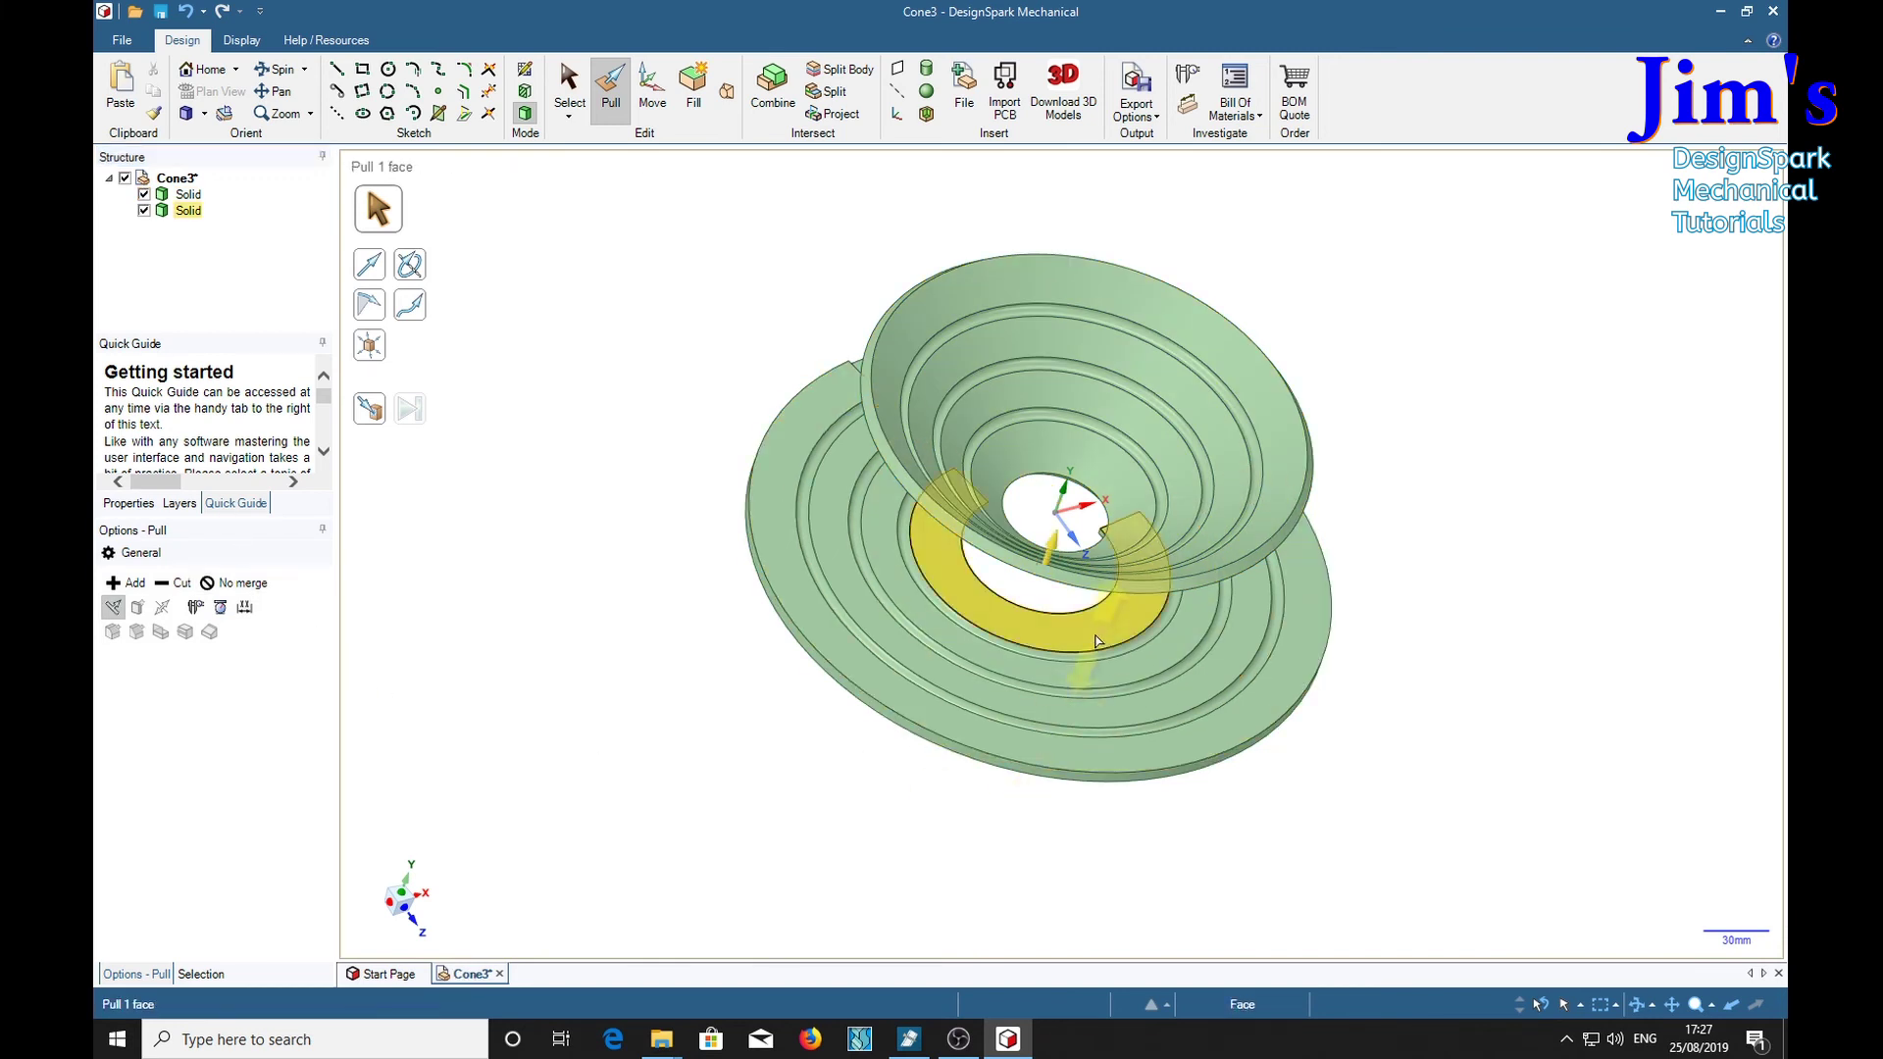
pyautogui.moveTo(1489, 648); pyautogui.dragTo(1366, 715, button='middle')
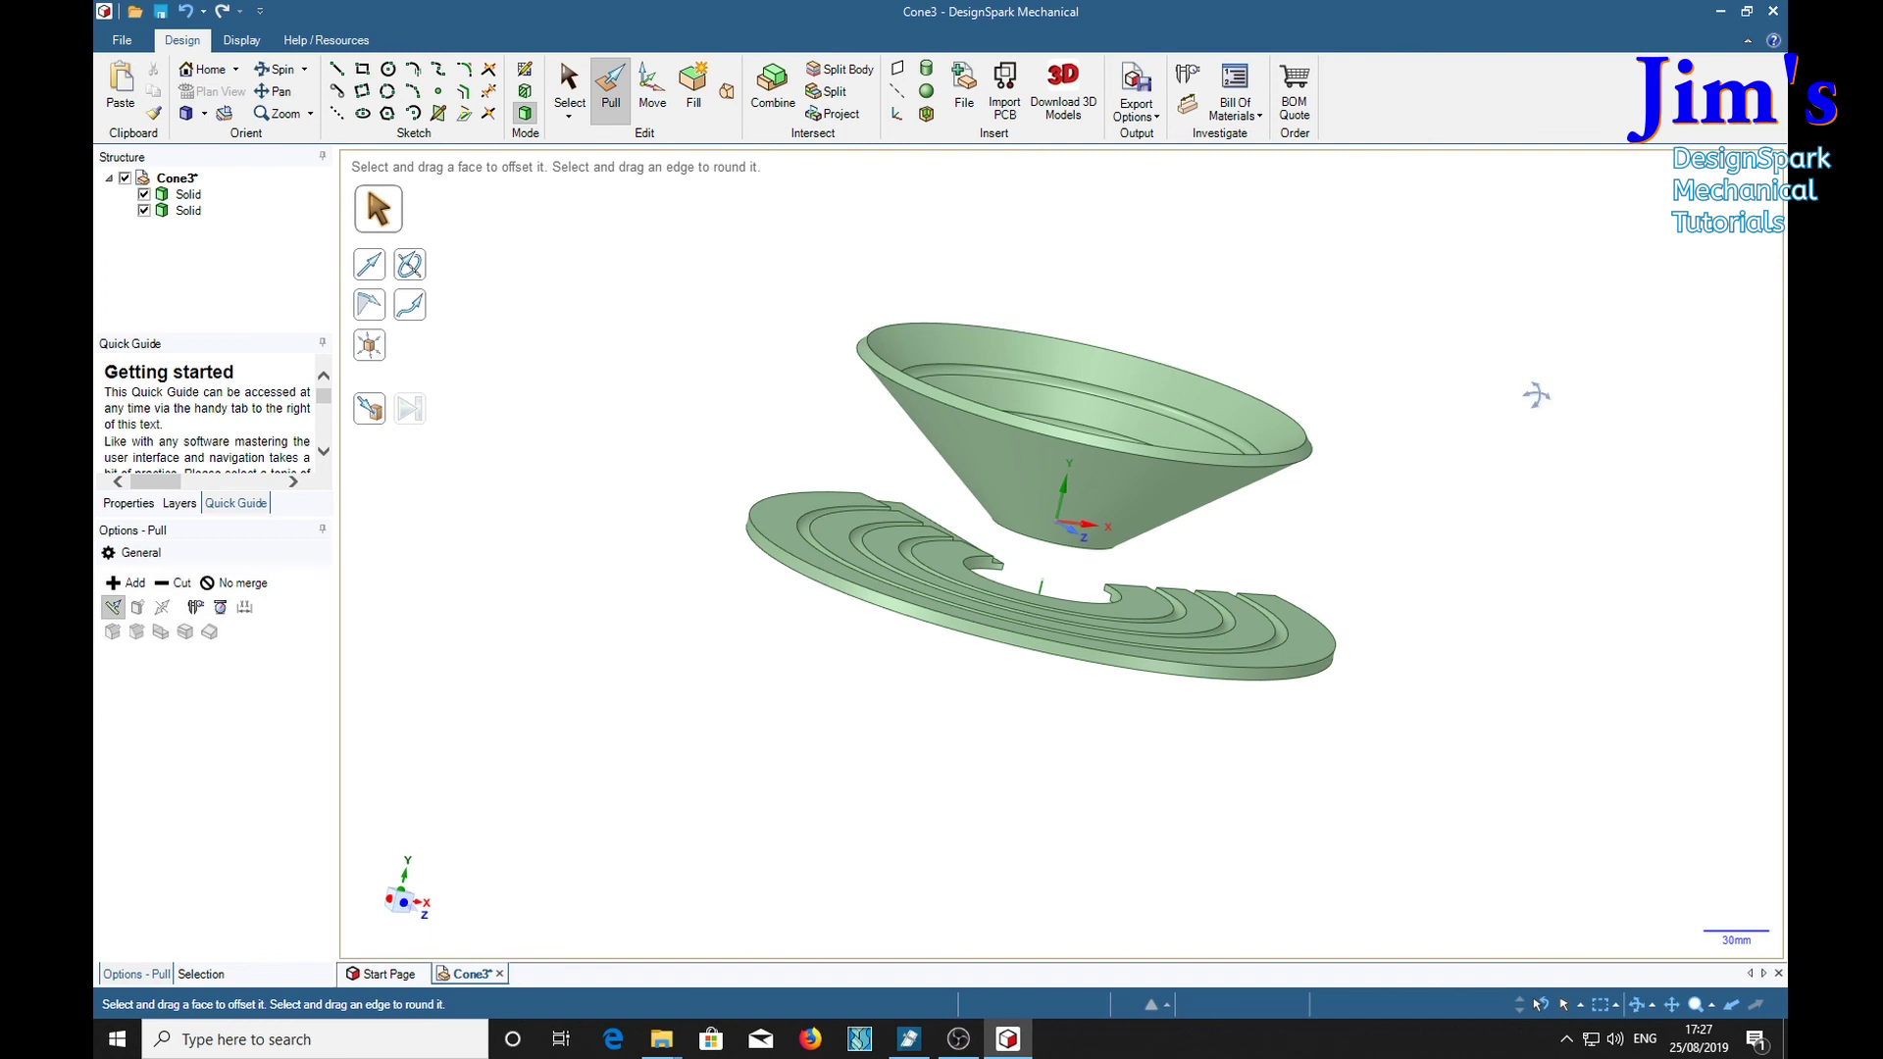
pyautogui.moveTo(1538, 395); pyautogui.dragTo(1539, 555, button='middle')
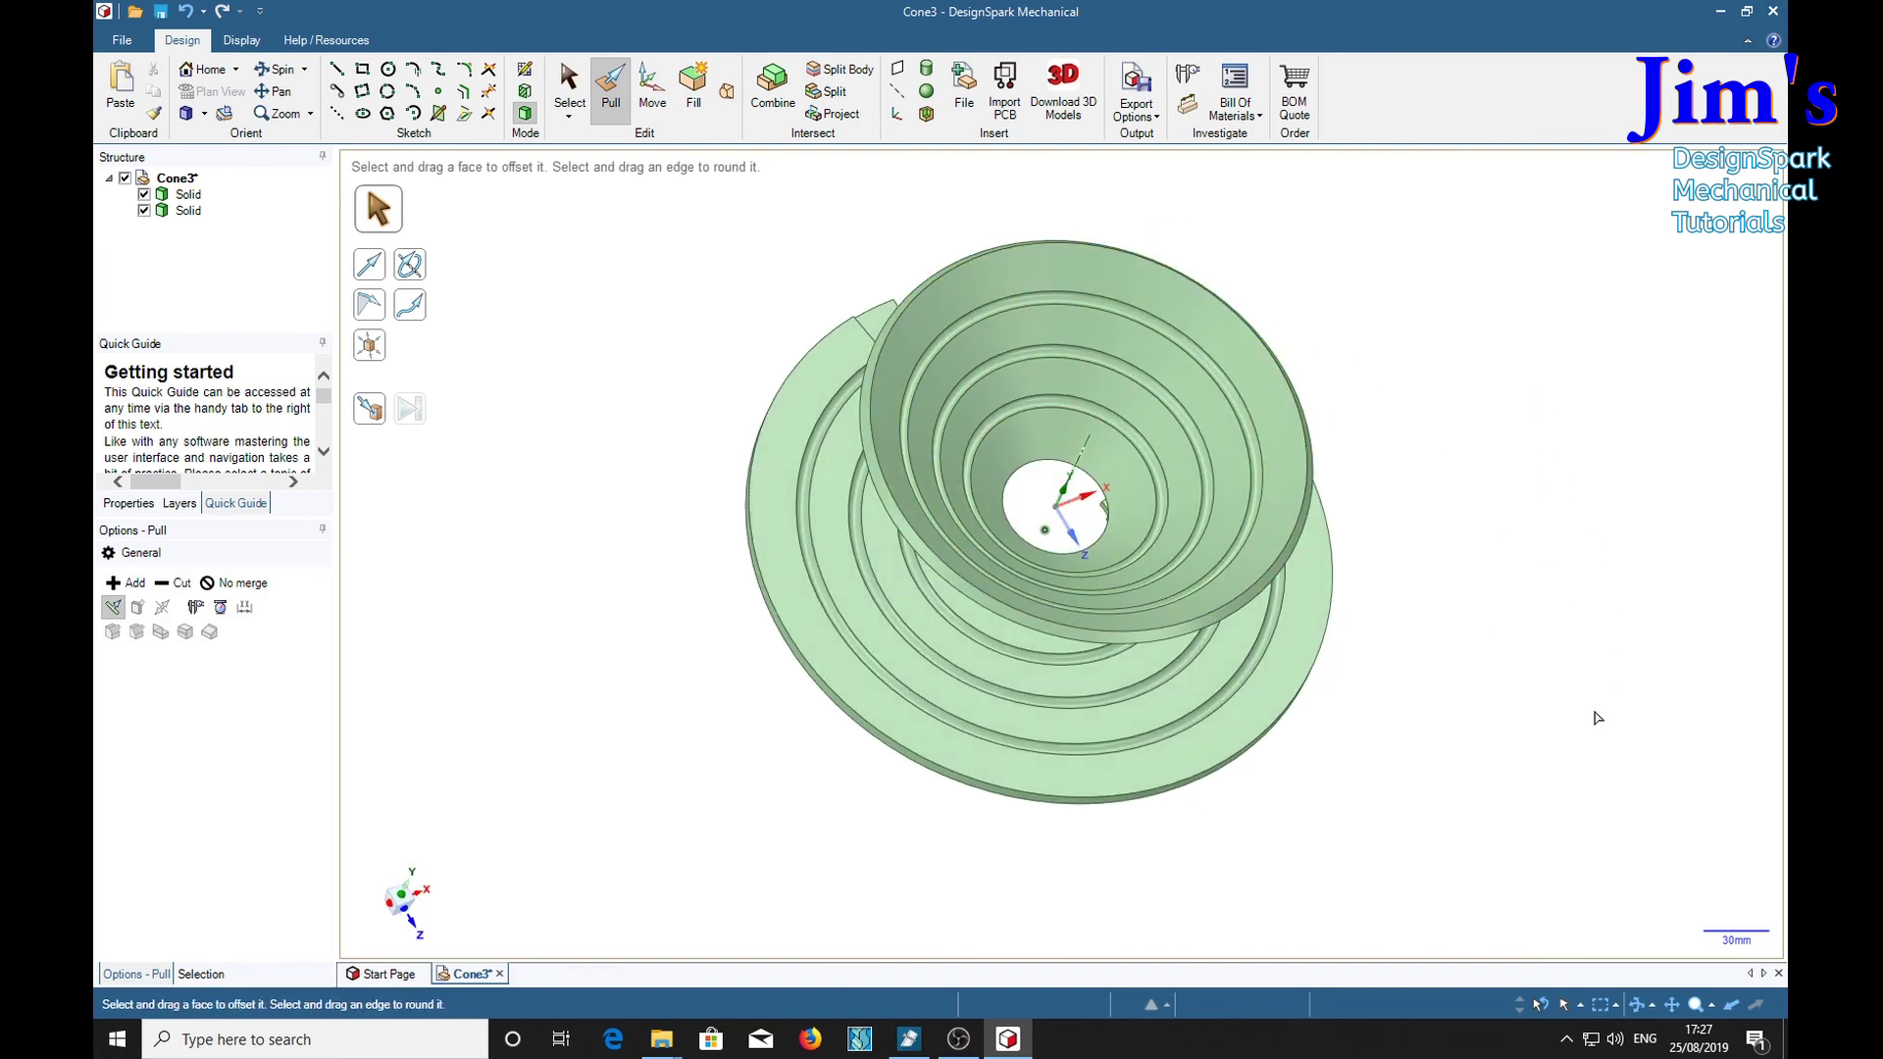
pyautogui.moveTo(1620, 716); pyautogui.dragTo(1551, 571, button='middle')
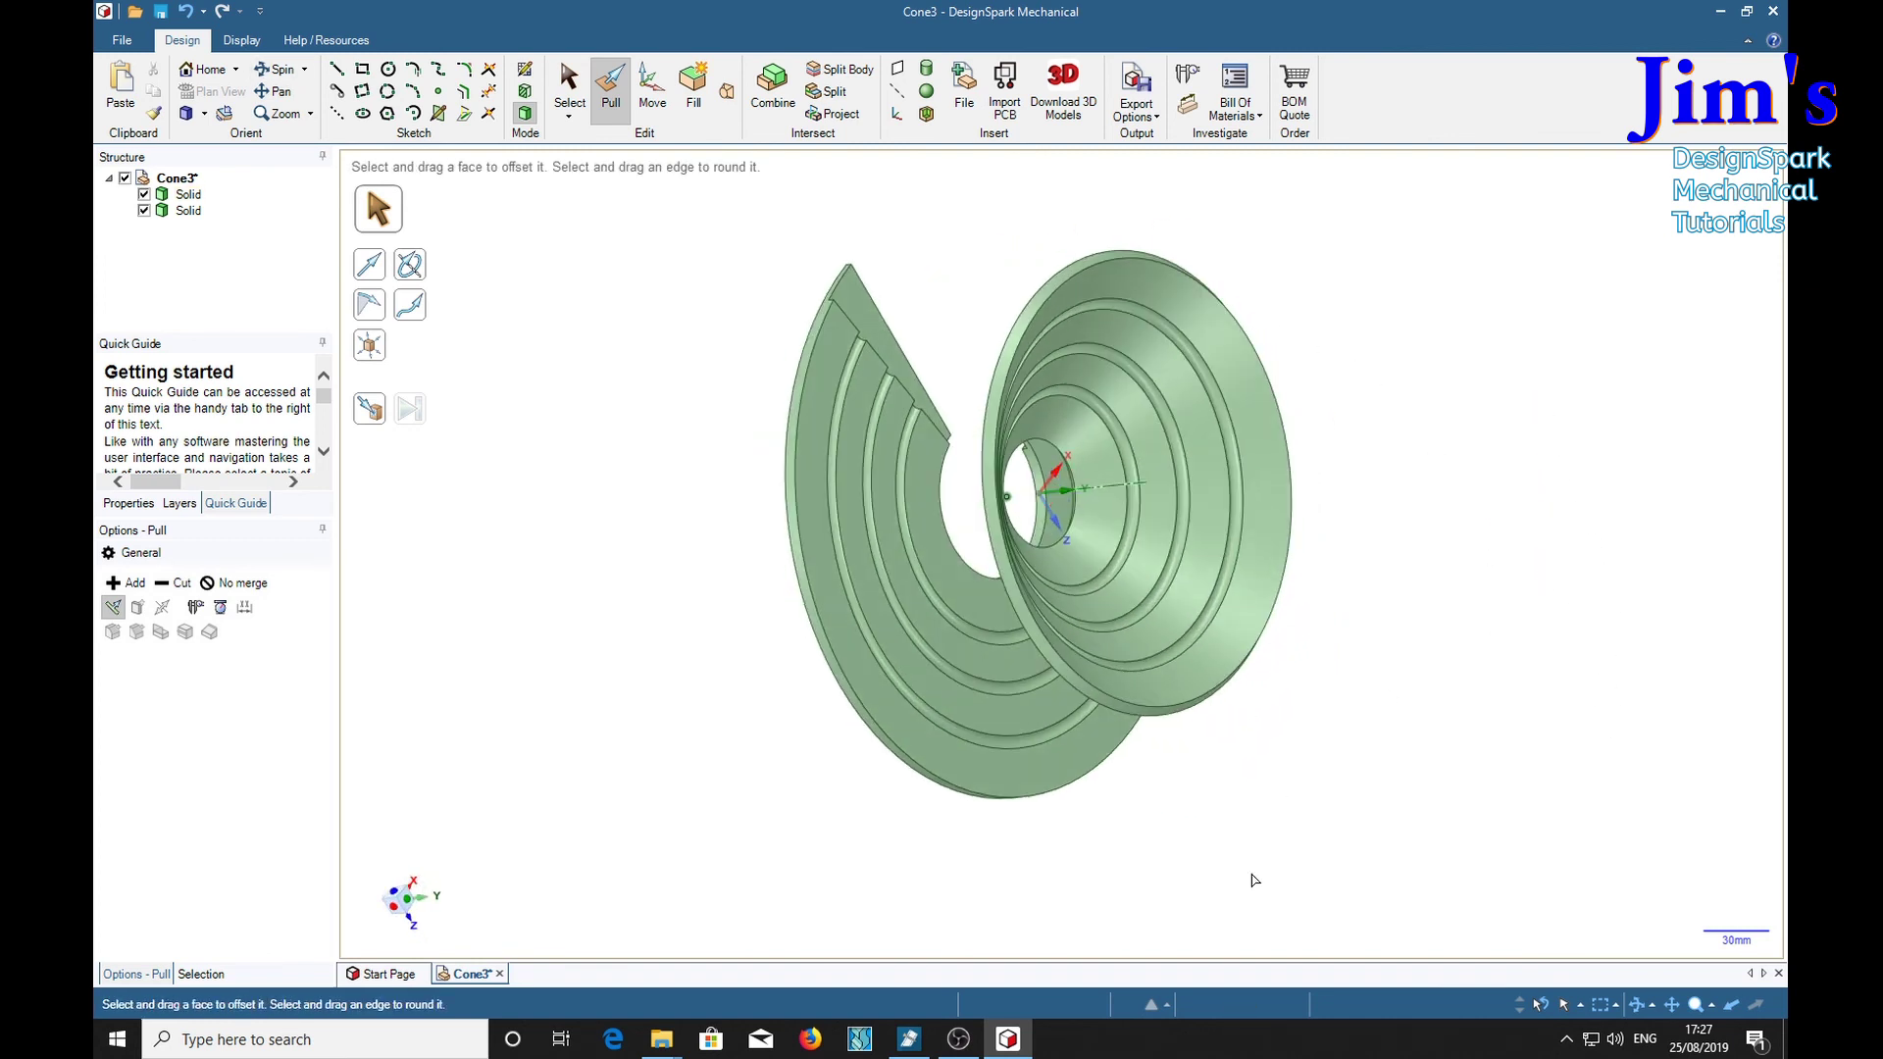
pyautogui.moveTo(1447, 734); pyautogui.dragTo(1513, 794, button='middle')
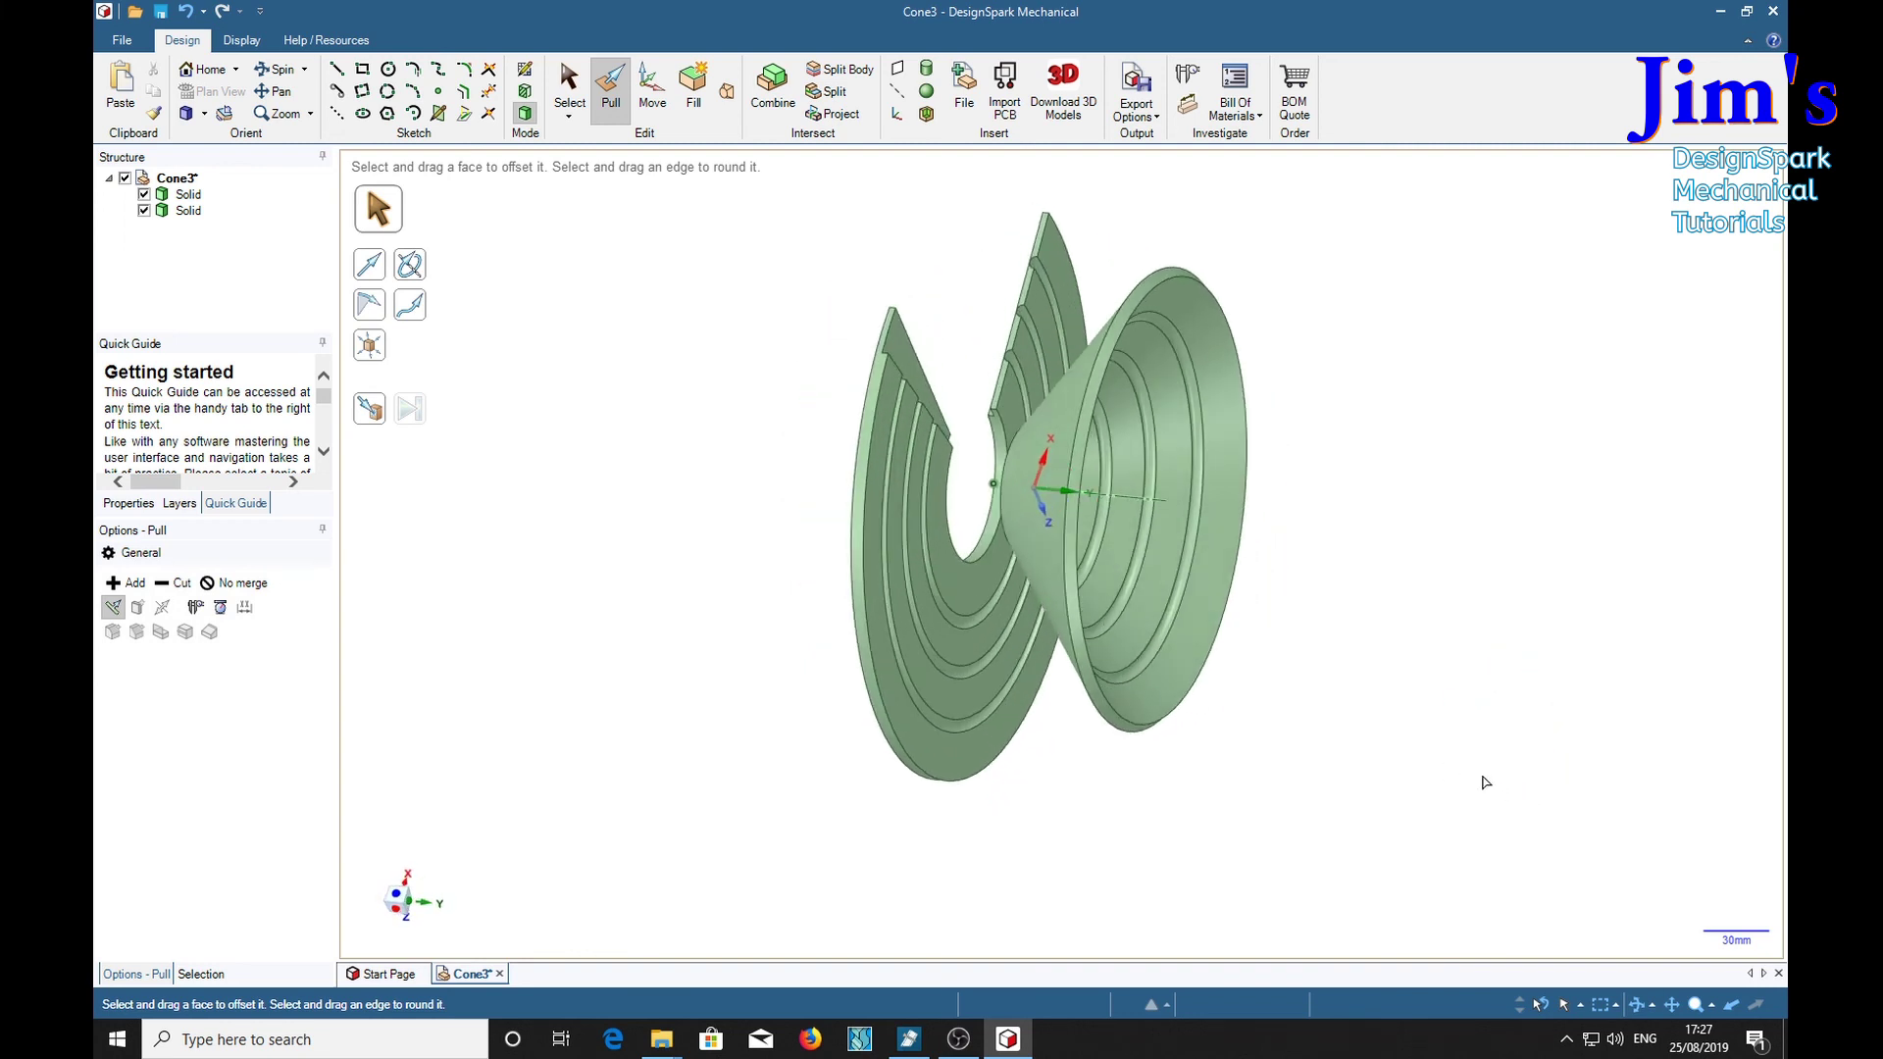